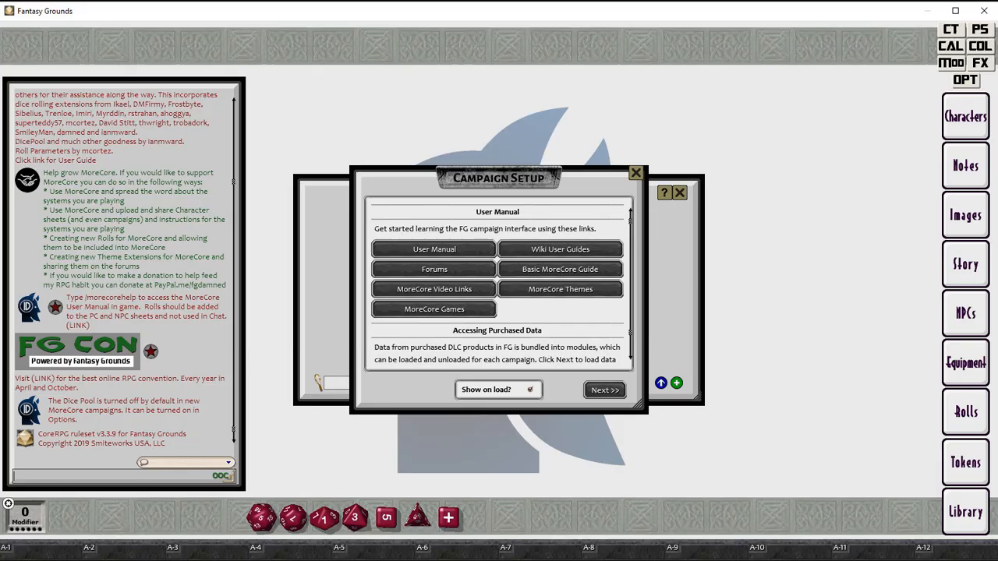
Close the Campaign Setup window and open the Notes page of the character sheet.
{"action": "left_click", "coordinate": [635, 173]}
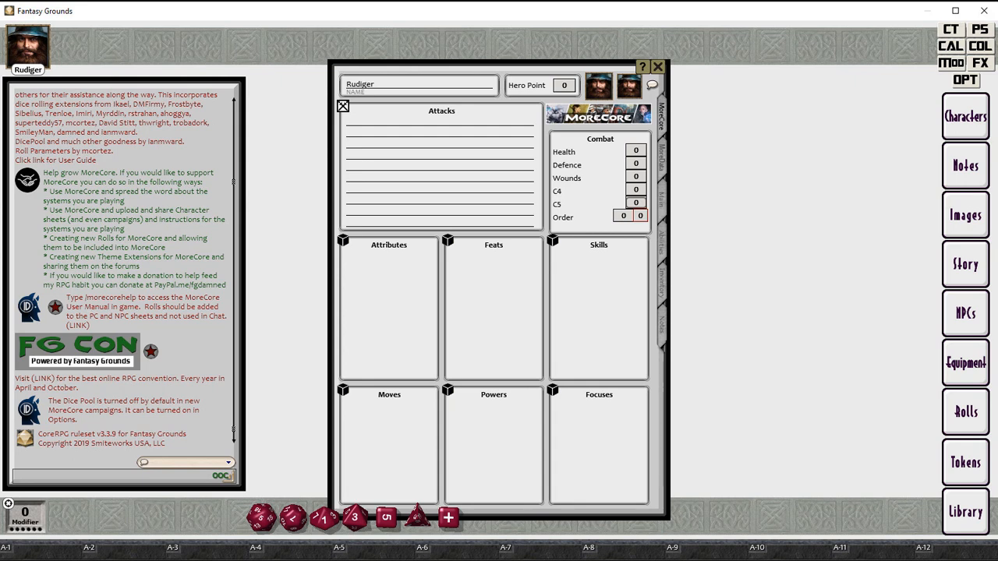
{"action": "left_click", "coordinate": [662, 325]}
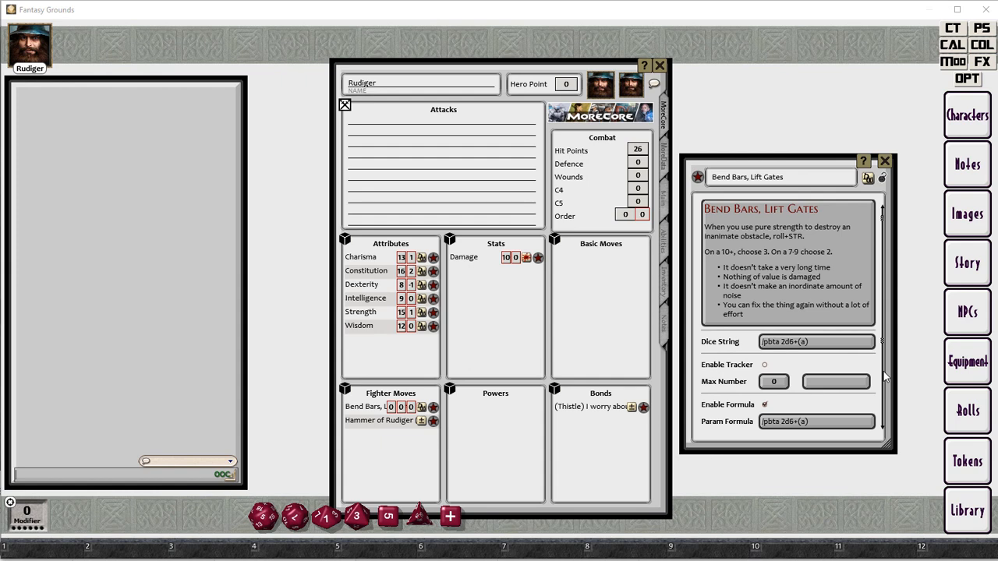
Hide parameters p1, p2 and p3 of the Bend Bars, Lift Gates roll.
{"action": "scroll", "coordinate": [886, 380], "scroll_direction": "down", "scroll_amount": 3}
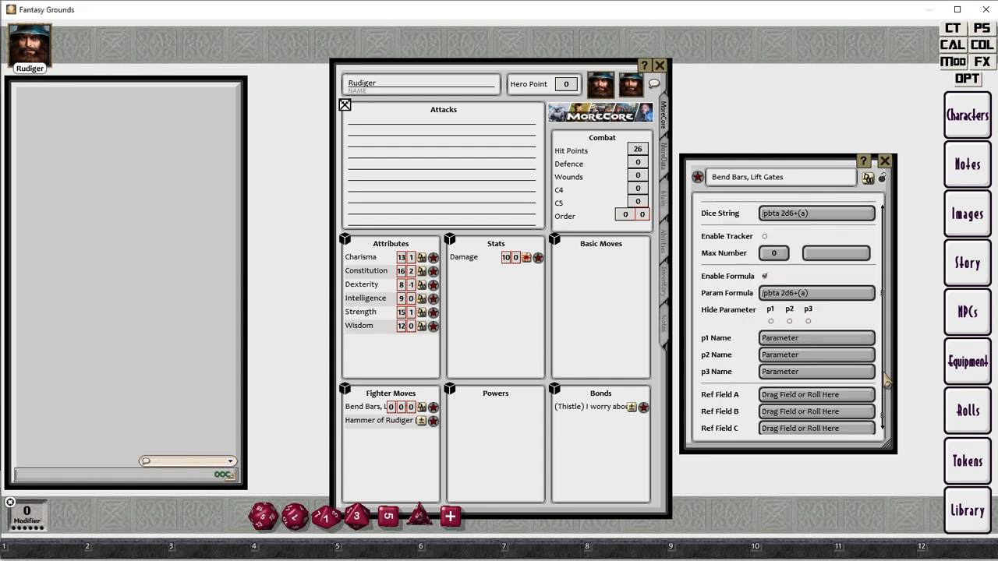
{"action": "left_click", "coordinate": [770, 320]}
{"action": "left_click", "coordinate": [789, 321]}
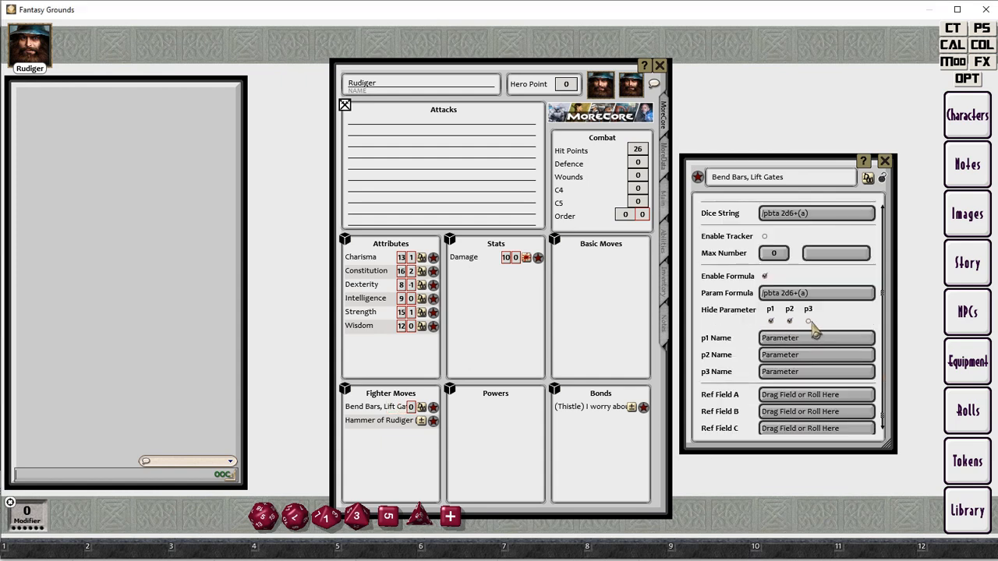
{"action": "left_click", "coordinate": [809, 321]}
Link the Strength modifier to Ref Field A of Bend Bars, Lift Gates, and lock and close the roll.
{"action": "left_click_drag", "start_coordinate": [412, 312], "coordinate": [790, 397]}
{"action": "scroll", "coordinate": [805, 295], "scroll_direction": "up", "scroll_amount": 3}
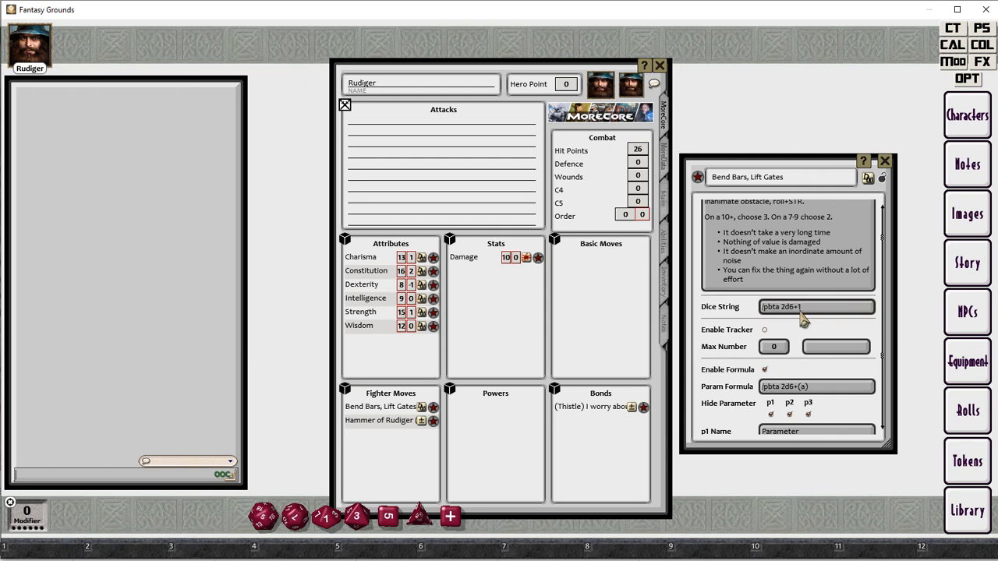
{"action": "left_click", "coordinate": [882, 177]}
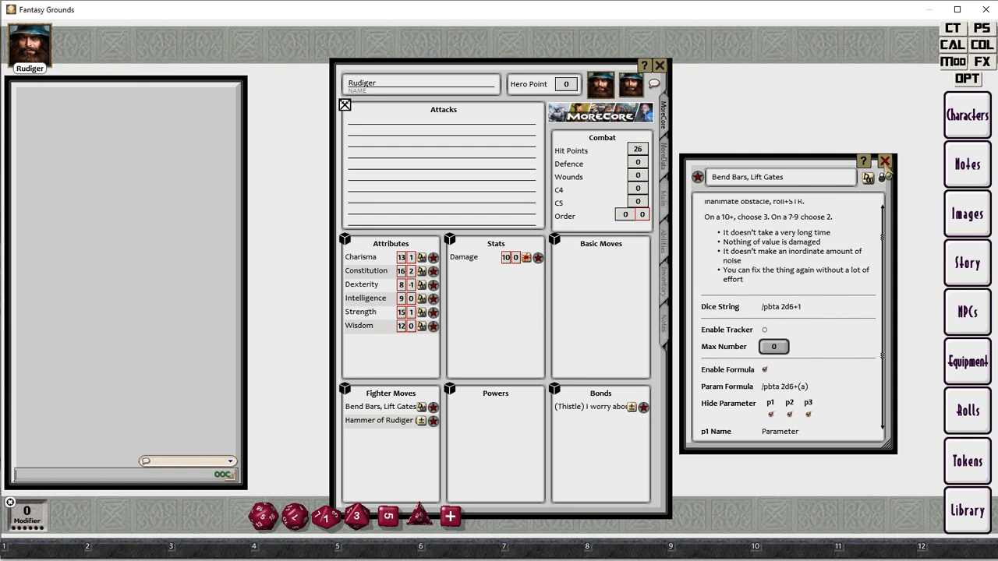
{"action": "left_click", "coordinate": [886, 162]}
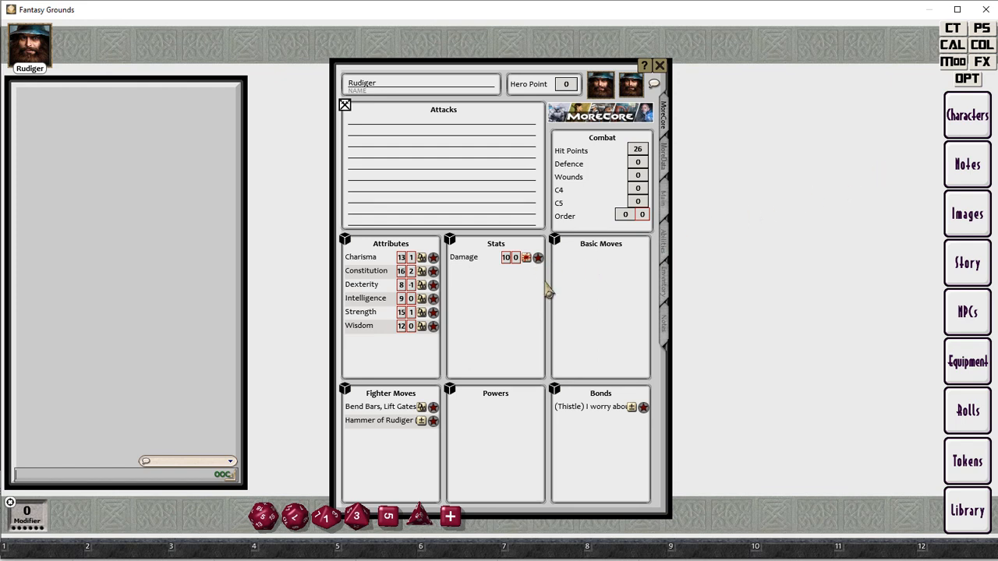
Roll the Bend Bars, Lift Gates move twice and open its details.
{"action": "left_click", "coordinate": [422, 409]}
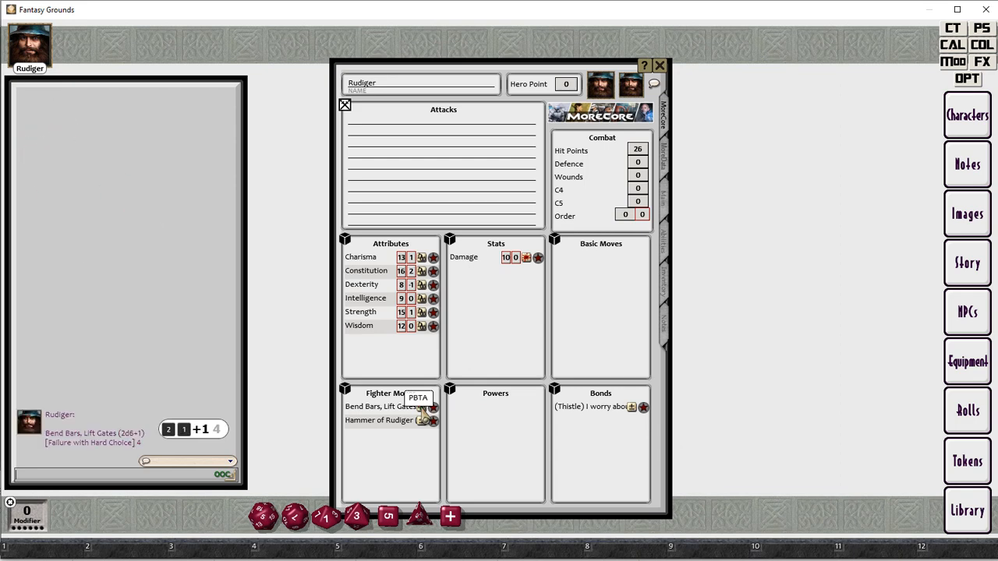
{"action": "left_click", "coordinate": [422, 408]}
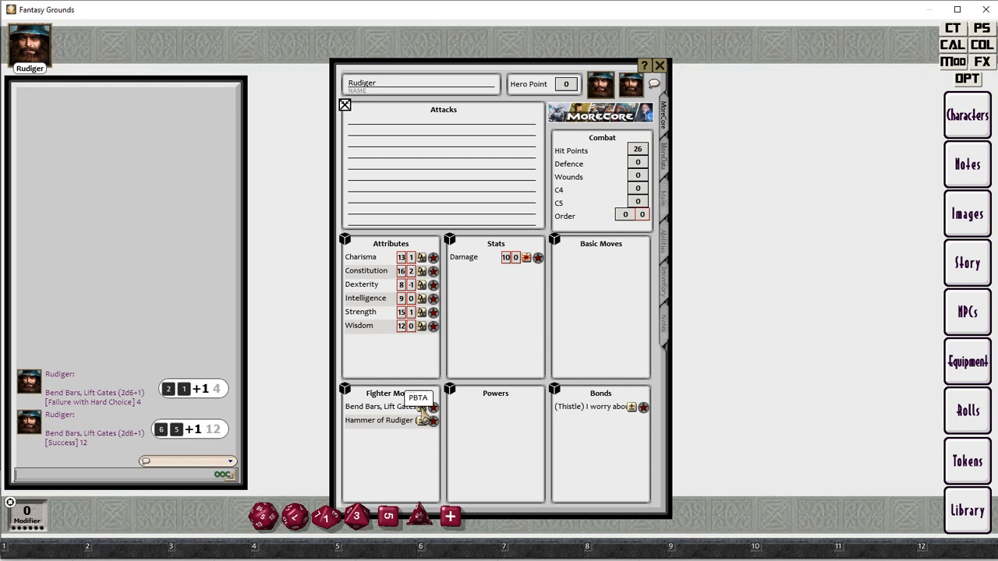
{"action": "left_click", "coordinate": [434, 409]}
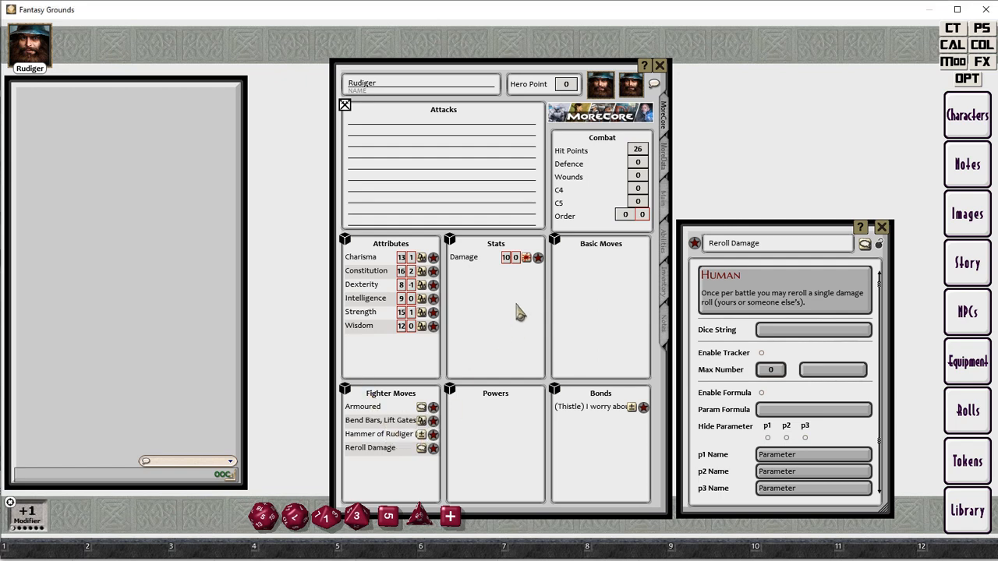
Roll Damage, and reroll it using the Reroll Damage move with the Hammer of Rudiger +1 modifier.
{"action": "left_click", "coordinate": [529, 264]}
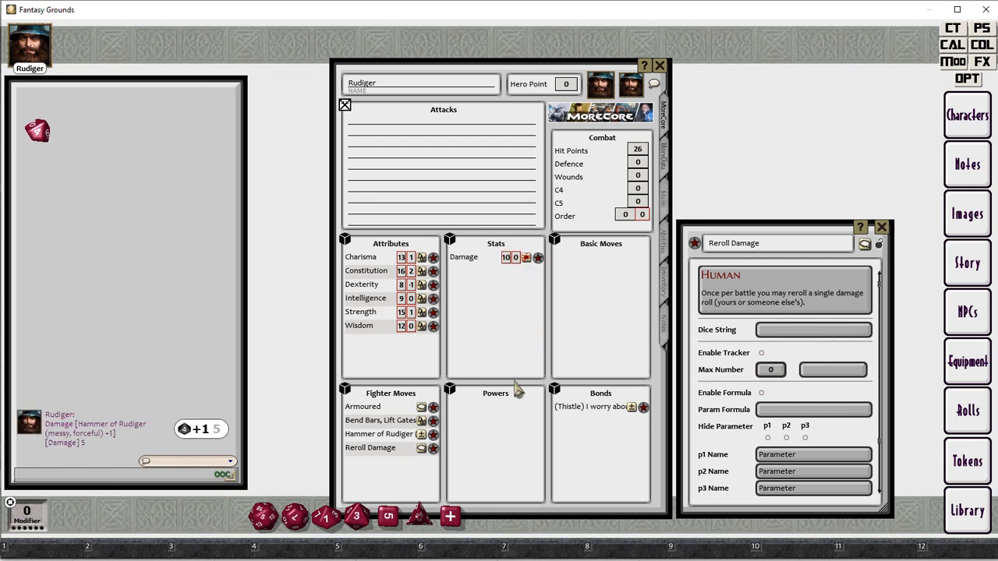
{"action": "left_click", "coordinate": [421, 451]}
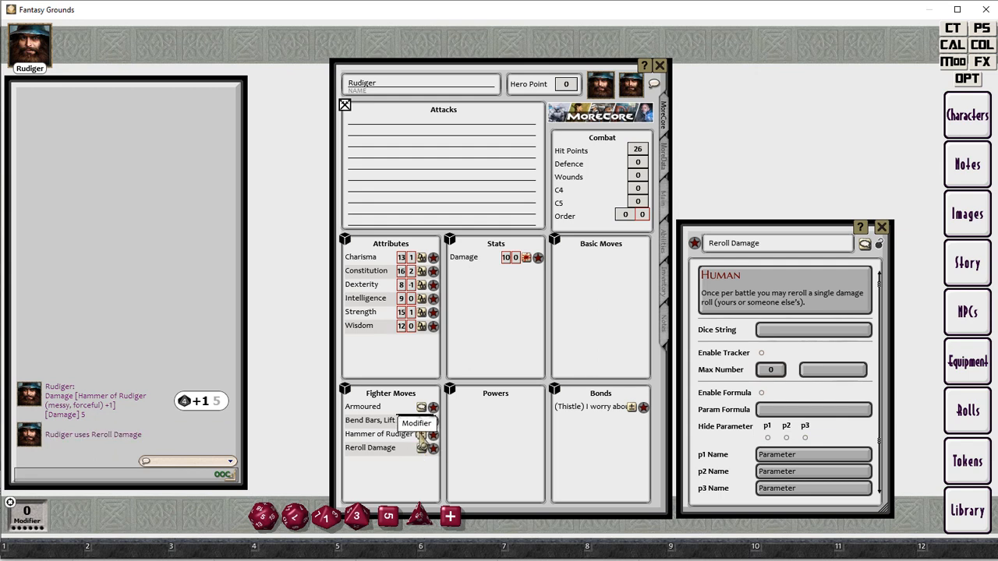
{"action": "left_click", "coordinate": [421, 434]}
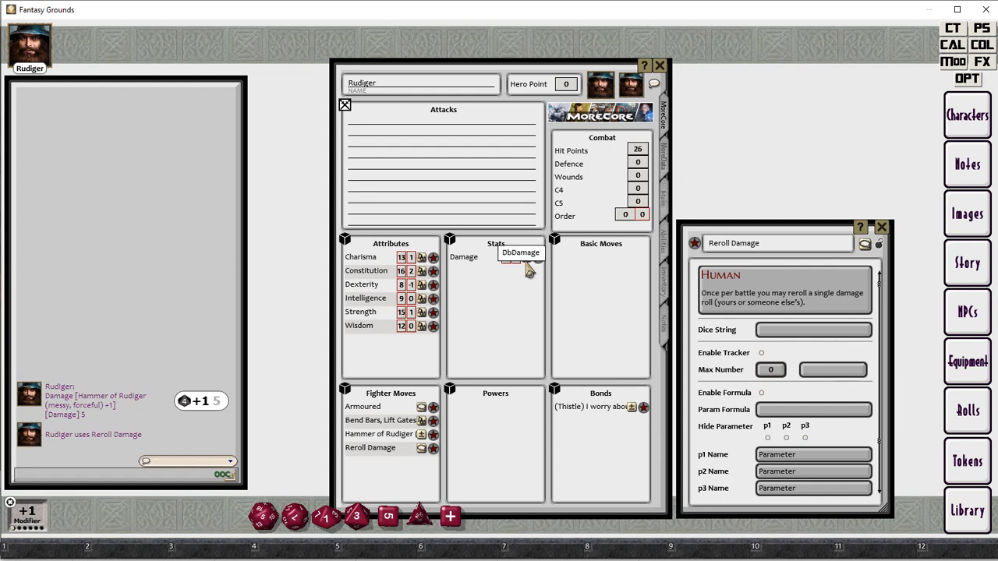
{"action": "double_click", "coordinate": [529, 270]}
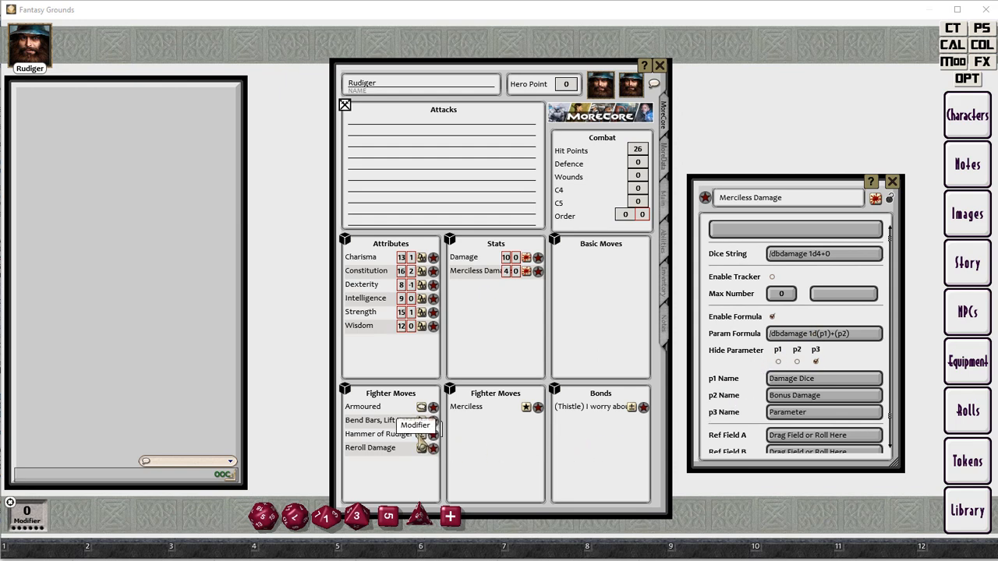
Roll Damage with the Hammer of Rudiger modifier, roll Merciless Damage separately, and close the Merciless Damage details.
{"action": "left_click", "coordinate": [422, 436]}
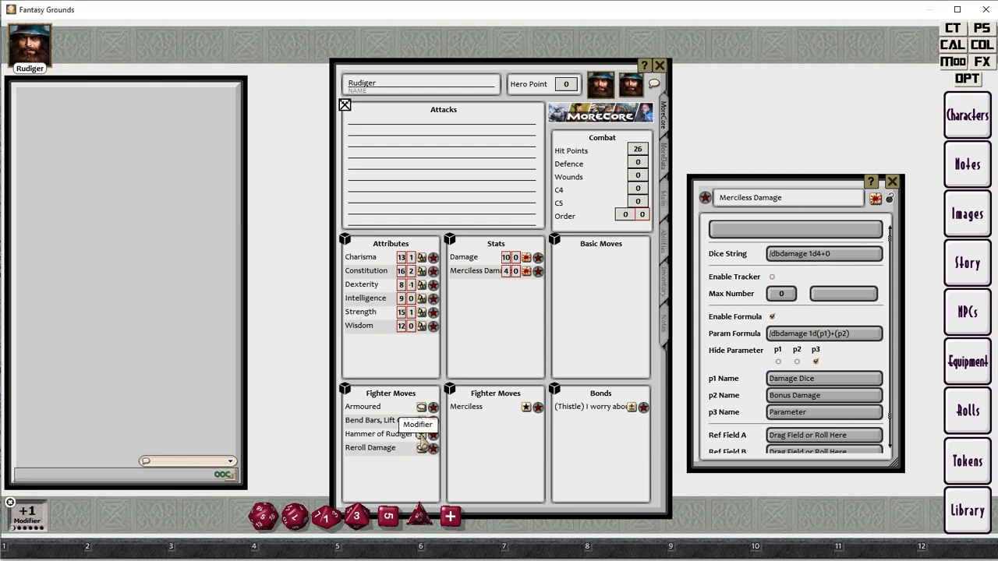
{"action": "left_click", "coordinate": [526, 265]}
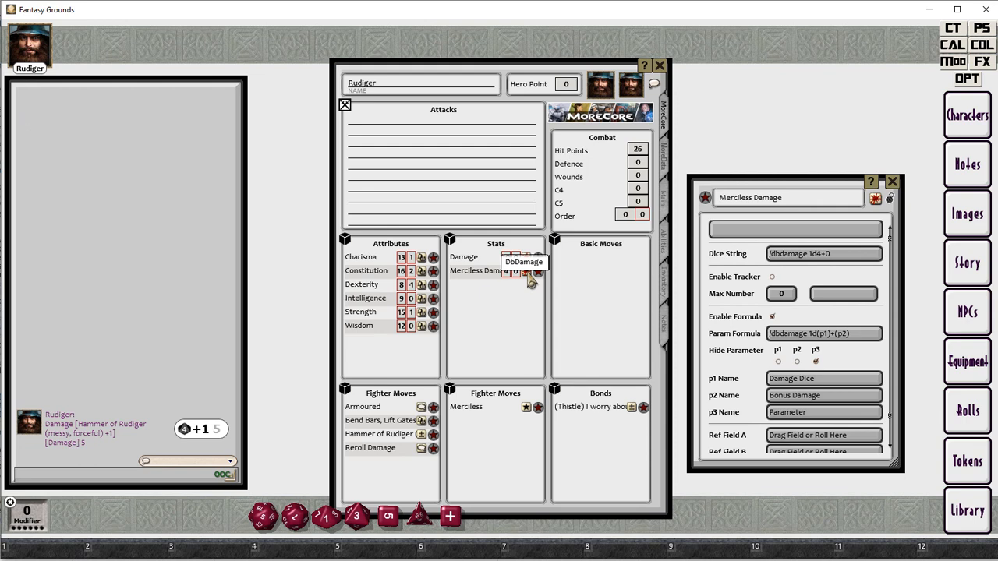
{"action": "left_click", "coordinate": [529, 279]}
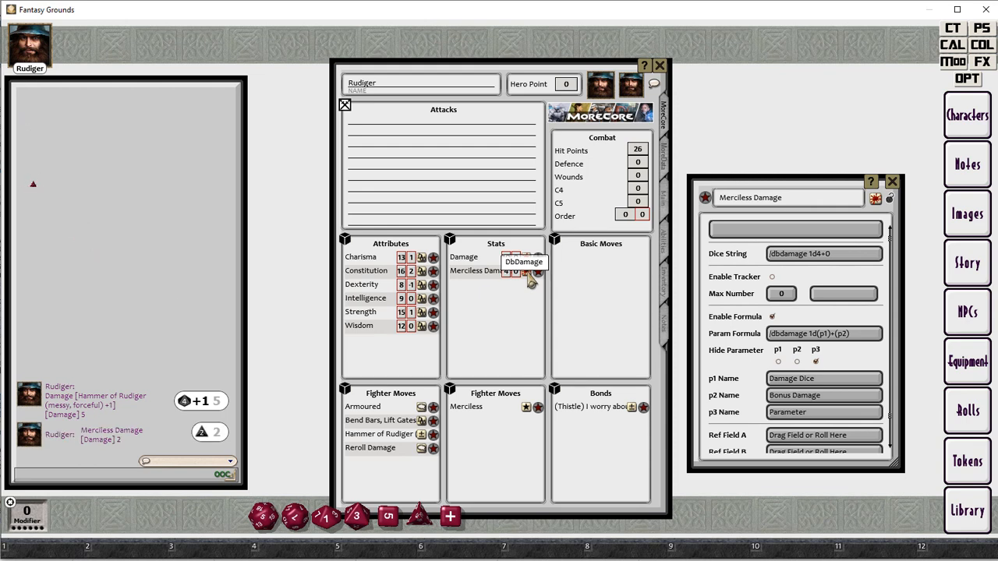
{"action": "left_click", "coordinate": [892, 182]}
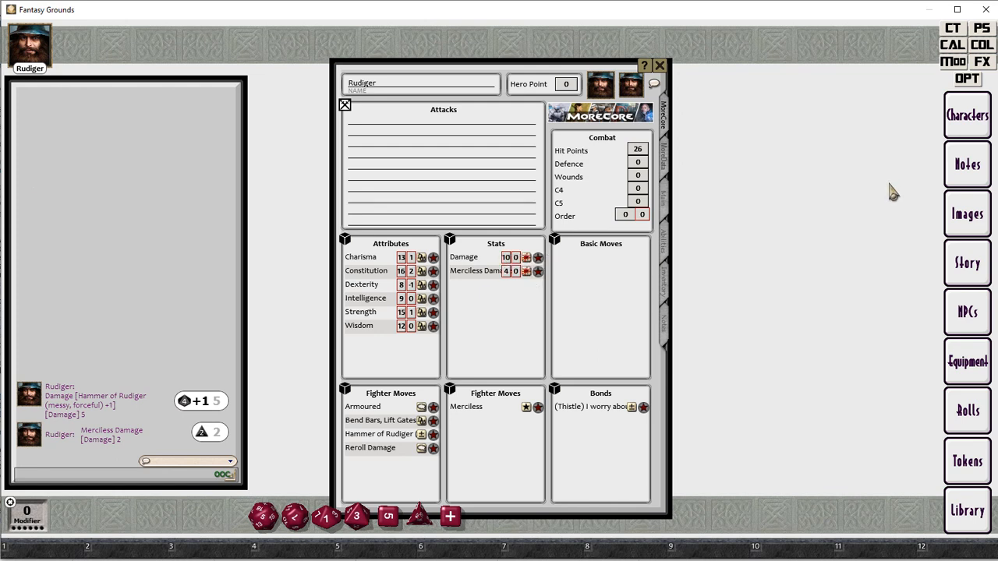
Open the Merciless move, roll its 1d4 boon, and roll Damage with that boon and the Hammer of Rudiger modifier.
{"action": "left_click", "coordinate": [538, 408]}
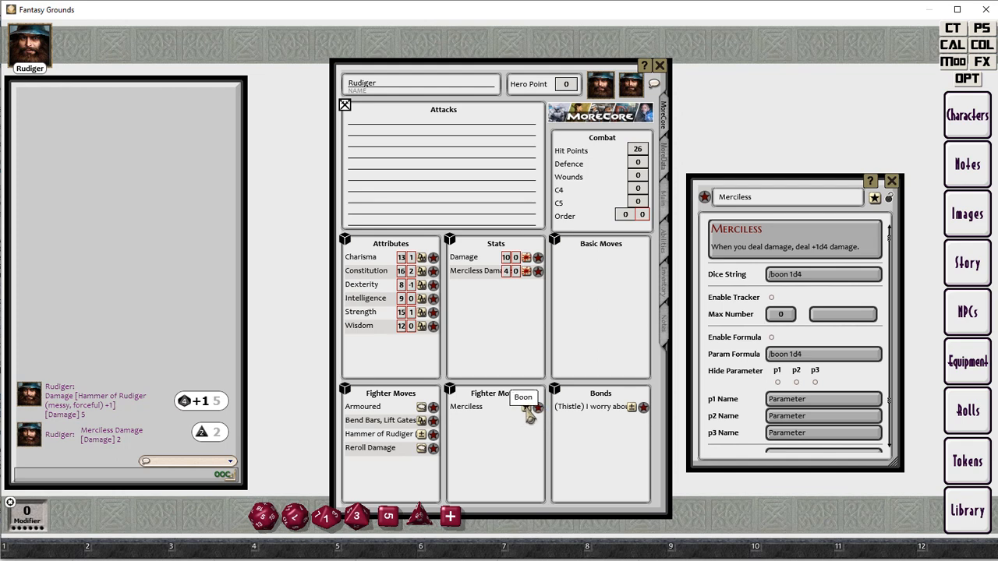
{"action": "left_click", "coordinate": [527, 410]}
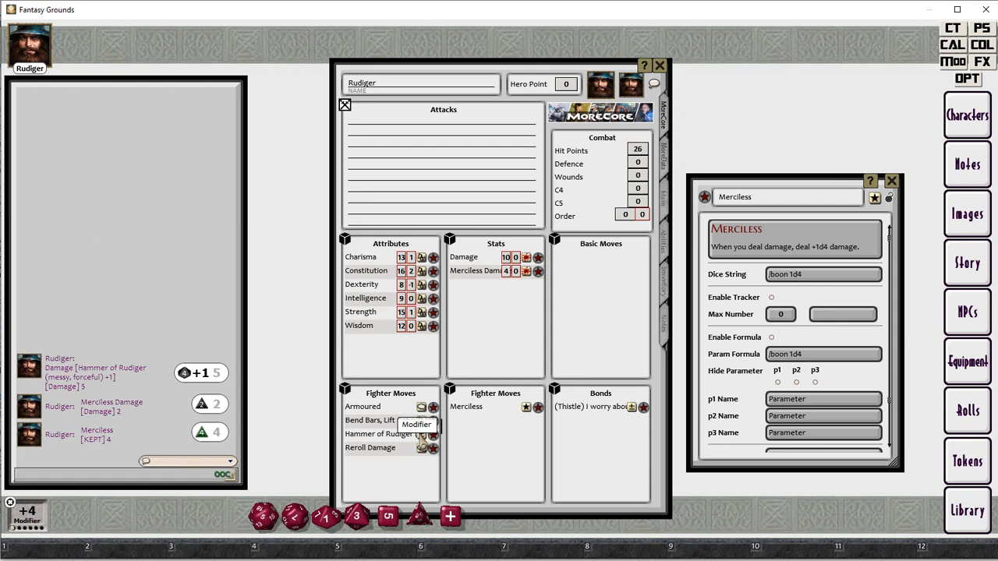
{"action": "left_click", "coordinate": [421, 437]}
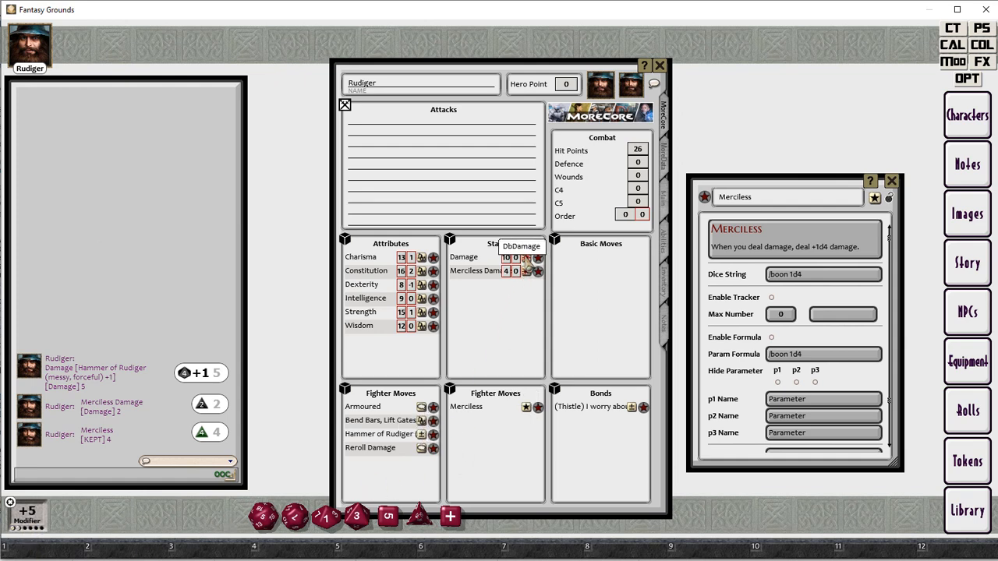
{"action": "double_click", "coordinate": [526, 259]}
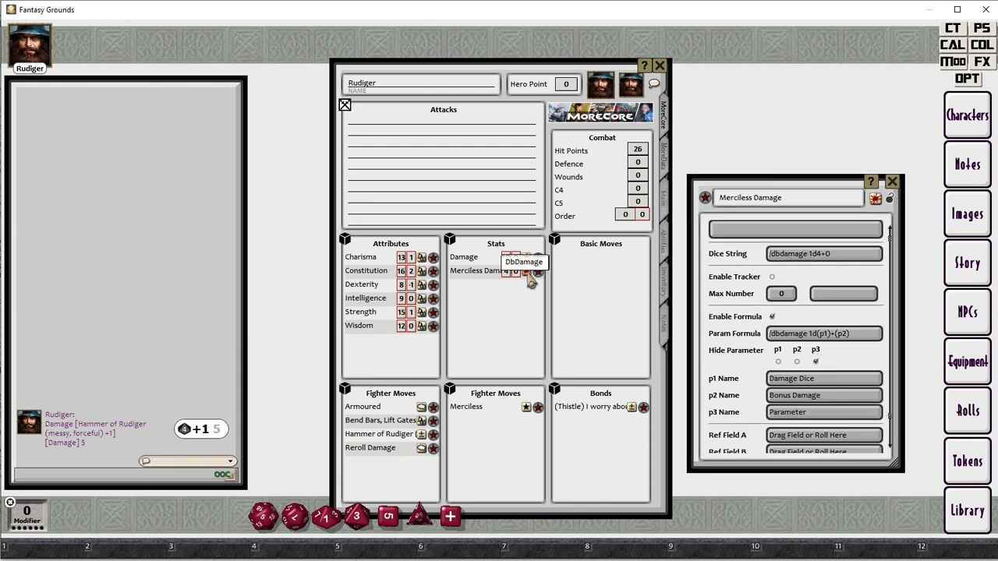
Roll Merciless Damage on its own, and make another Damage roll combining the Merciless boon with the Hammer of Rudiger modifier.
{"action": "left_click", "coordinate": [527, 276]}
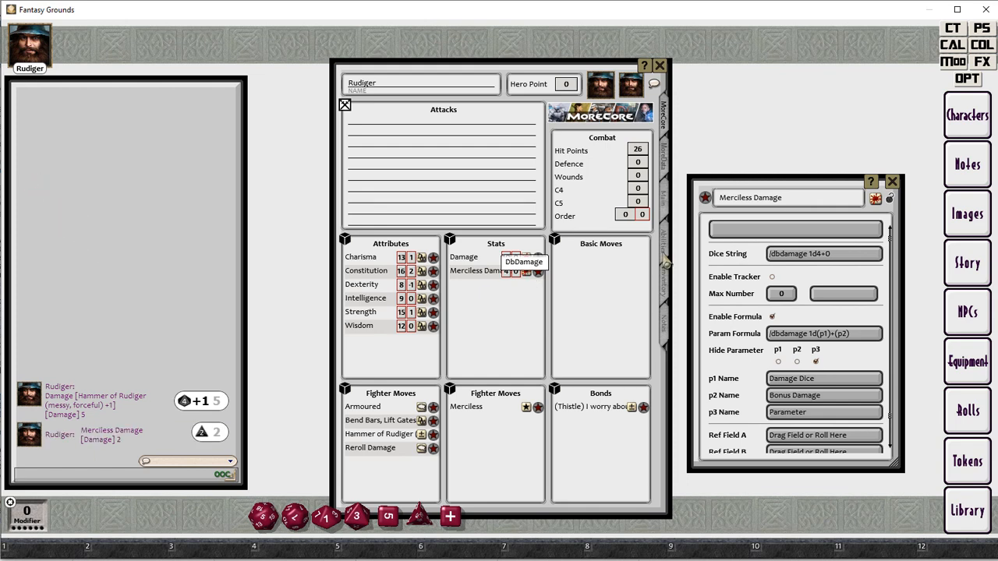
{"action": "left_click", "coordinate": [891, 183]}
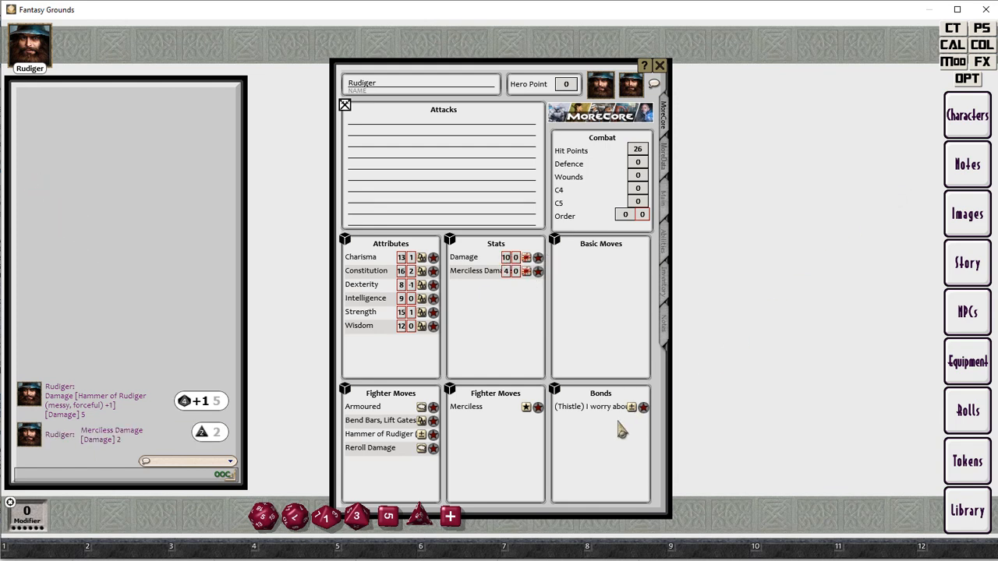
{"action": "left_click", "coordinate": [538, 407]}
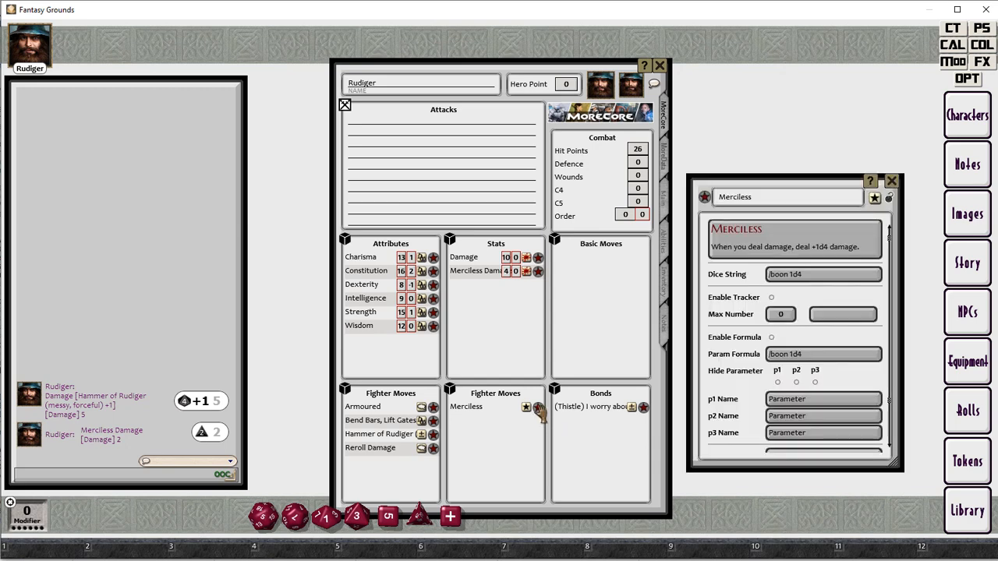
{"action": "left_click", "coordinate": [527, 408]}
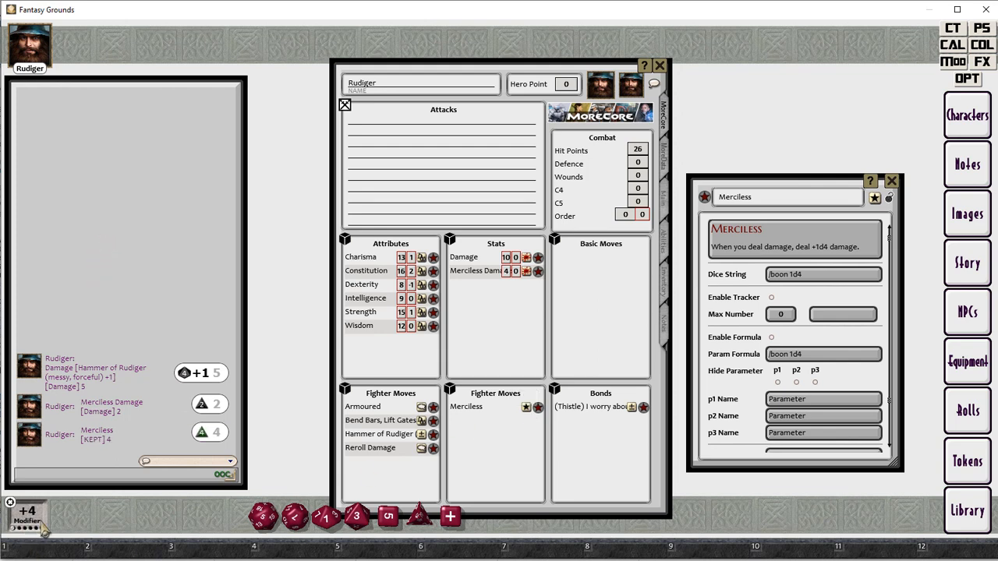
{"action": "left_click", "coordinate": [422, 437]}
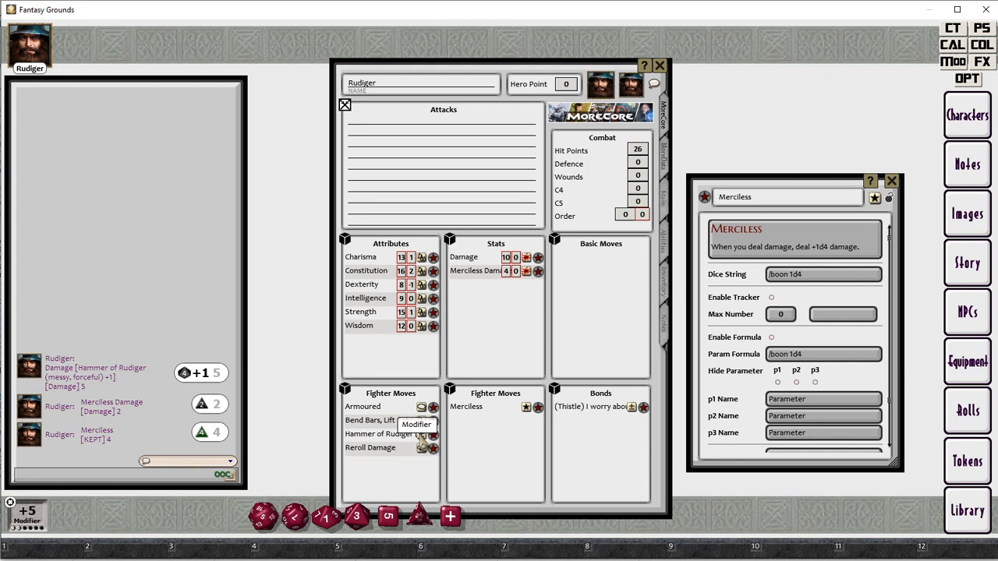
{"action": "left_click", "coordinate": [525, 258]}
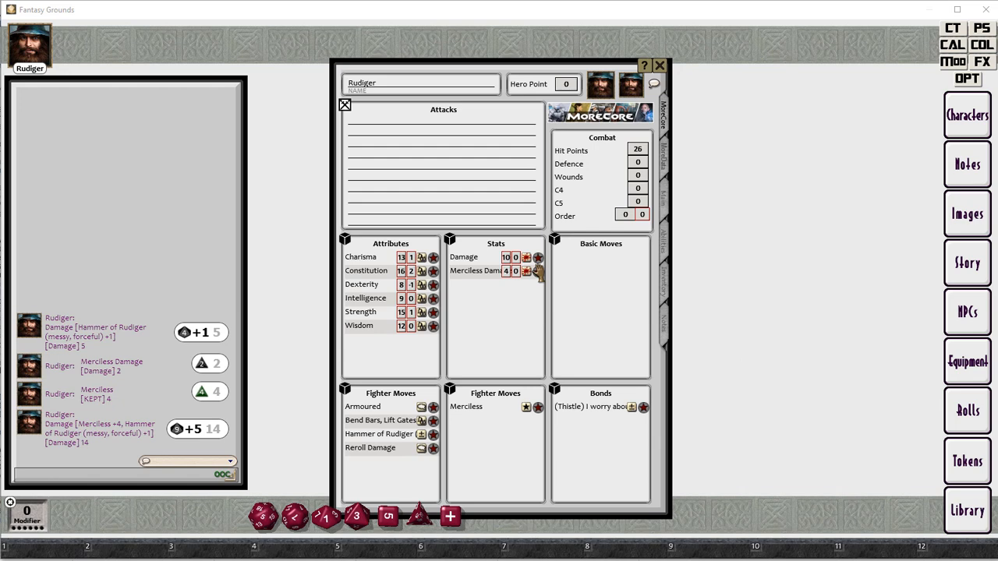
Duplicate the Damage roll within the Stats section and open the copy's details.
{"action": "left_click_drag", "start_coordinate": [537, 257], "coordinate": [529, 312]}
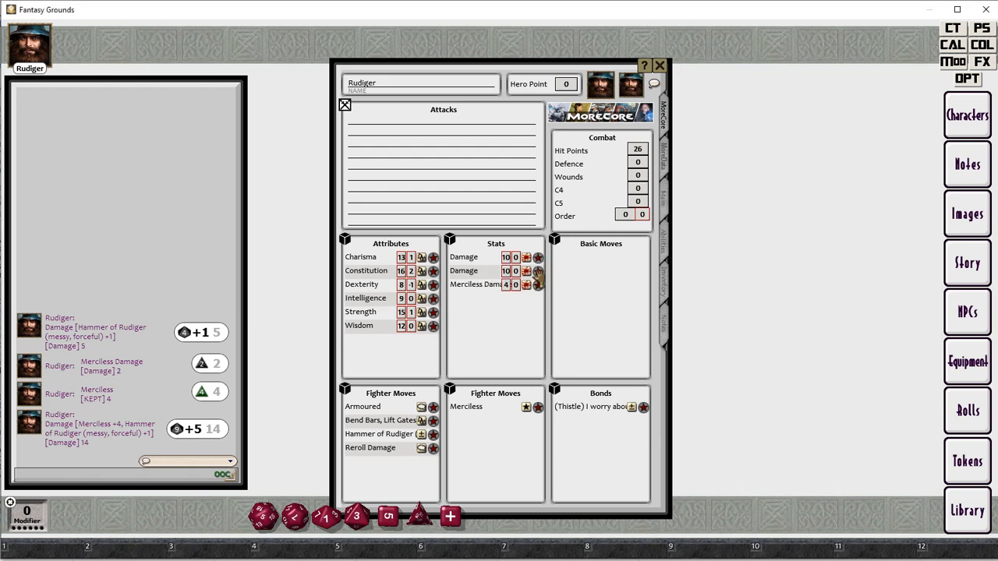
{"action": "left_click", "coordinate": [538, 272]}
{"action": "left_click", "coordinate": [593, 164]}
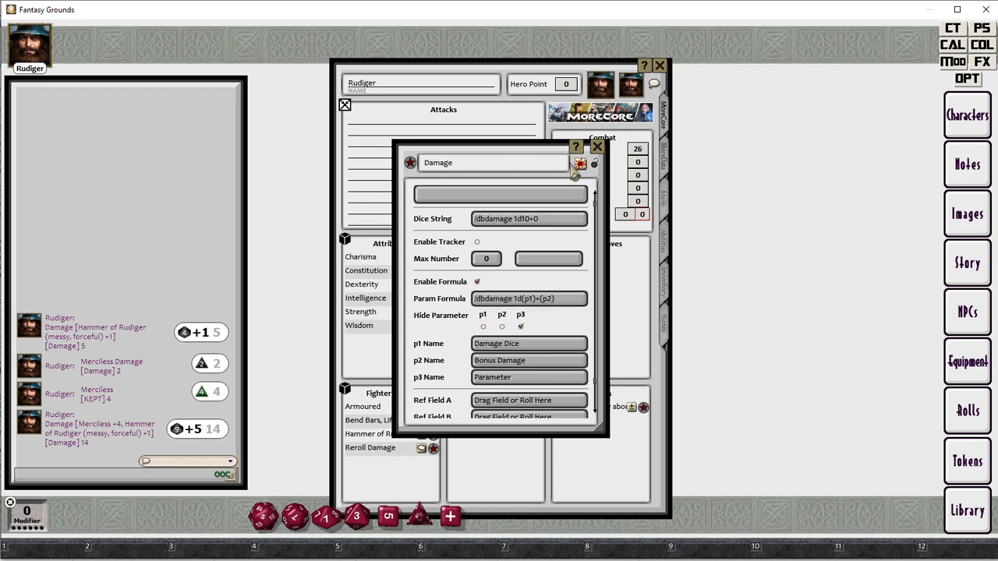
Rename the copied roll as "Damage Hammer of Rudiger (messy and forceful)" and lock it.
{"action": "left_click", "coordinate": [462, 164]}
{"action": "type", "text": "Hammer of Rudiger"}
{"action": "key", "text": "shift"}
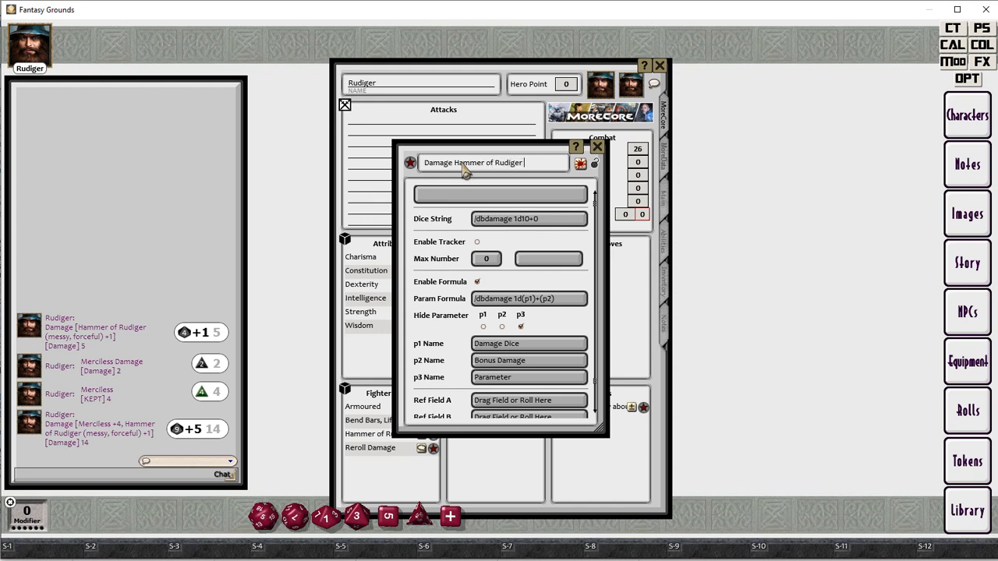
{"action": "type", "text": "(messy"}
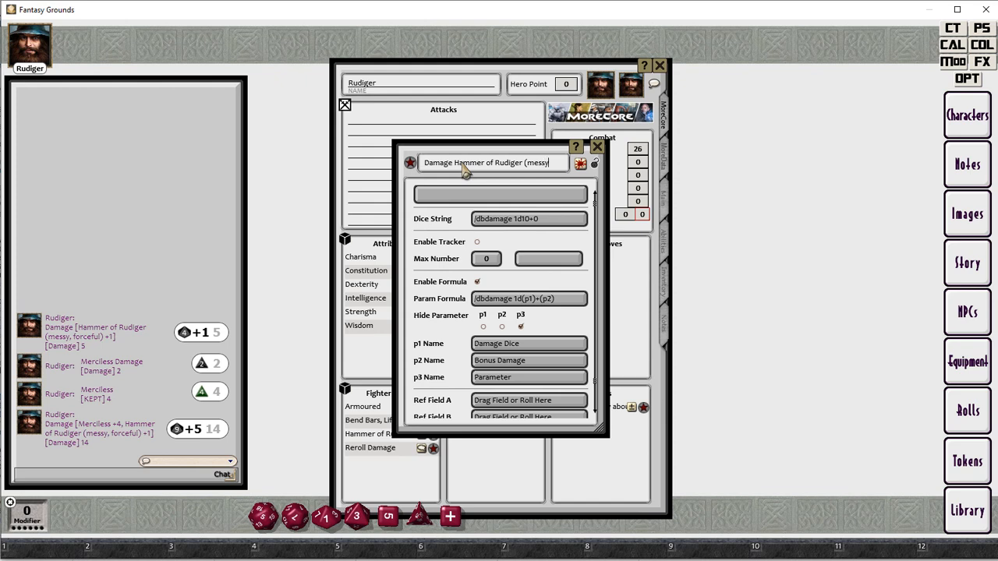
{"action": "type", "text": " and fo"}
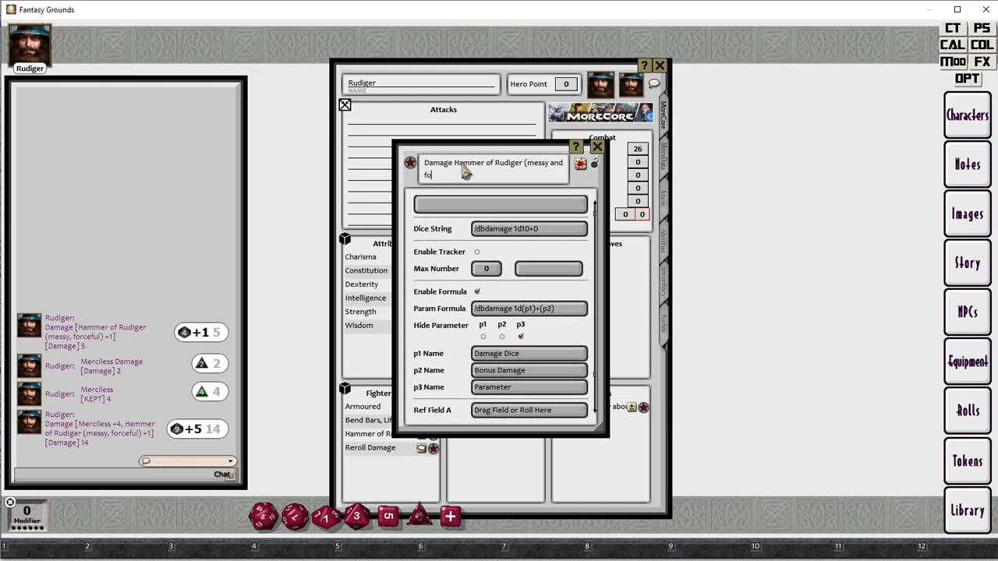
{"action": "type", "text": "rceful)"}
{"action": "key", "text": "Tab"}
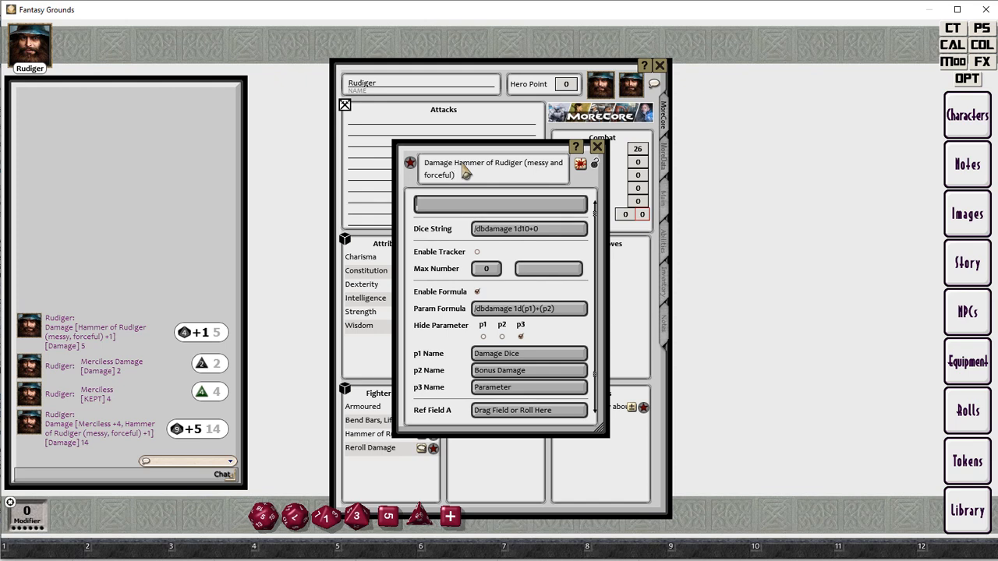
{"action": "left_click", "coordinate": [598, 175]}
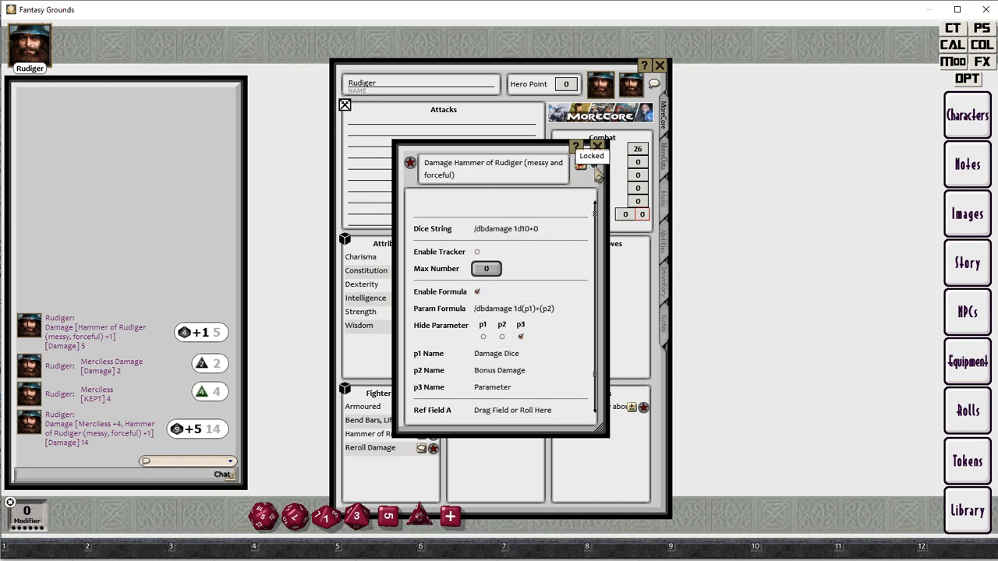
Set the bonus damage of the "Damage Hammer of Rudiger (messy and forceful)" roll to 1 and roll it.
{"action": "left_click", "coordinate": [598, 148]}
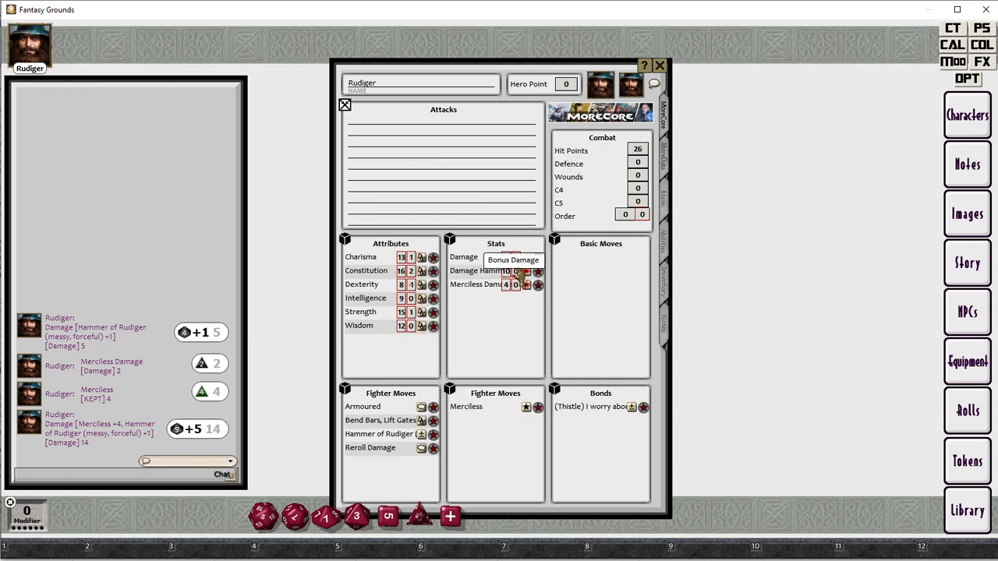
{"action": "scroll", "coordinate": [517, 273], "scroll_direction": "up", "scroll_amount": 2}
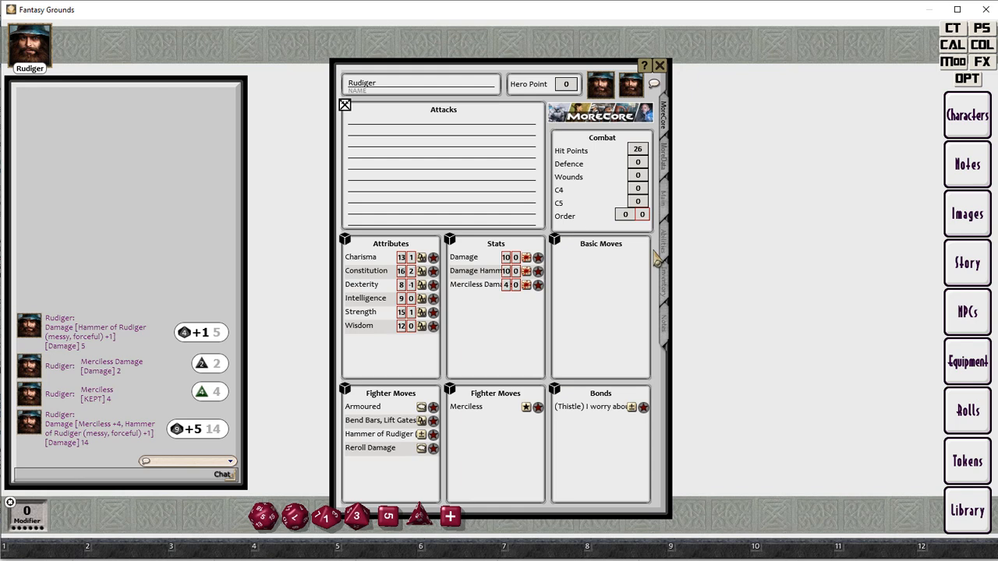
{"action": "double_click", "coordinate": [537, 271]}
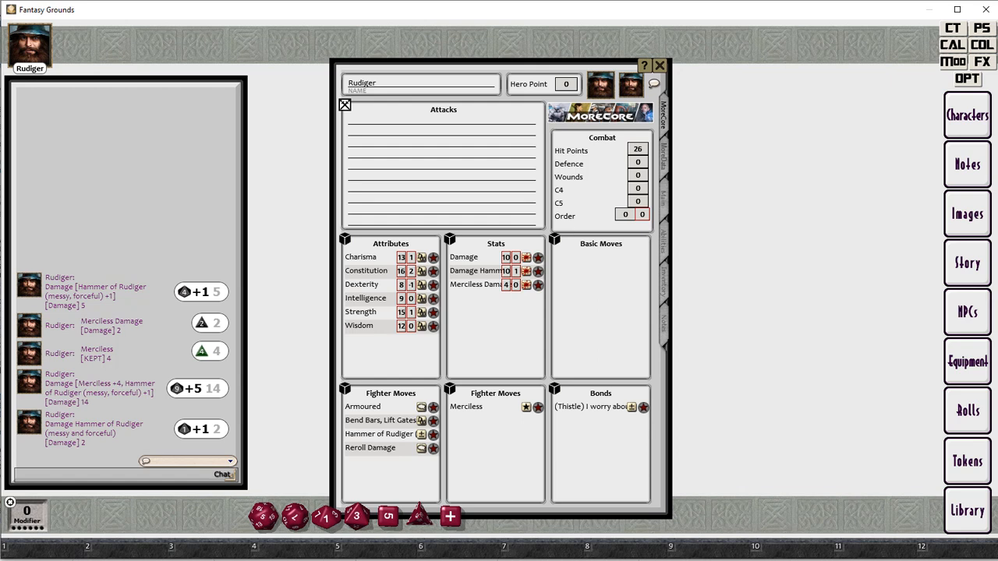
Add a new roll to the Basic Moves section and name it "Hack & Slash".
{"action": "right_click", "coordinate": [604, 270]}
{"action": "left_click", "coordinate": [604, 271]}
{"action": "left_click", "coordinate": [632, 257]}
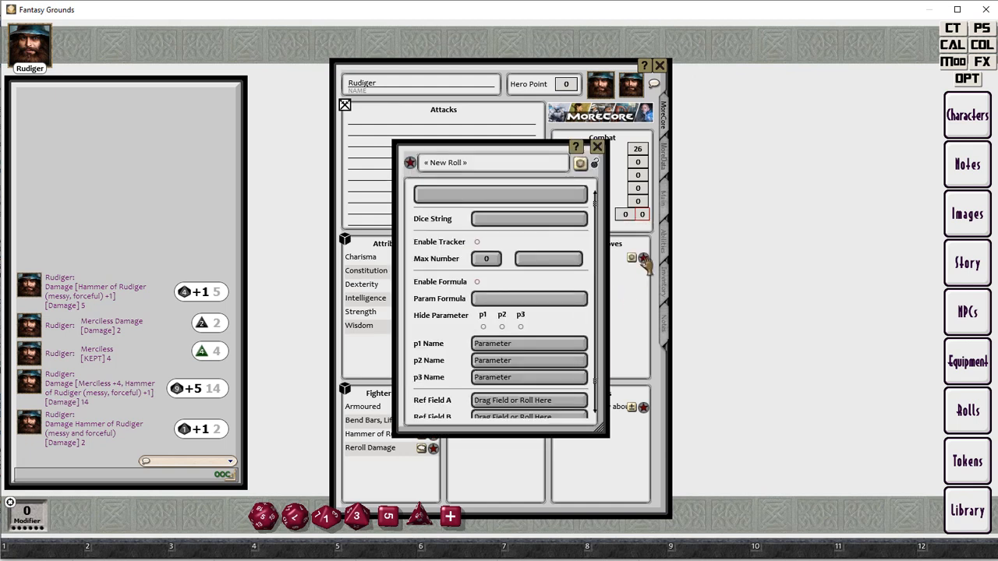
{"action": "left_click", "coordinate": [455, 164]}
{"action": "type", "text": "Hack & Slash"}
Insert the Hack & Slash rules text as the description, merge its body lines into one paragraph and make the title a heading.
{"action": "left_click", "coordinate": [452, 194]}
{"action": "type", "text": "Hack & Slash When you attack an enemy in melee, roll+Str. On a 10+ you deal your damage to the enemy and avoid their attack. At your option, you may choose to do +1d6 damage but expose yourself to the enemy's attack. On a 7-9 you deal your damage to the enemy and the enemy makes an attack against you."}
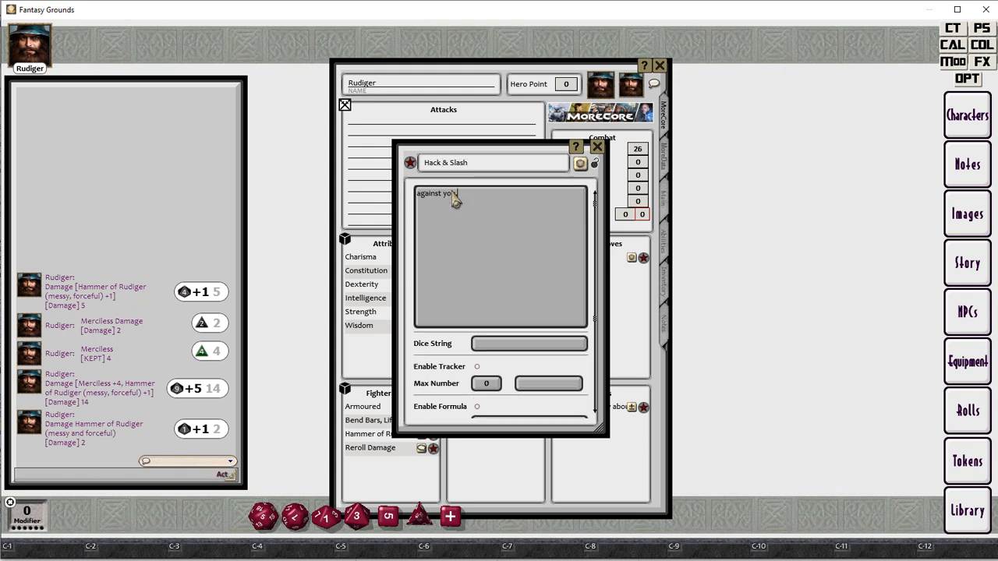
{"action": "left_click_drag", "start_coordinate": [445, 205], "coordinate": [438, 317]}
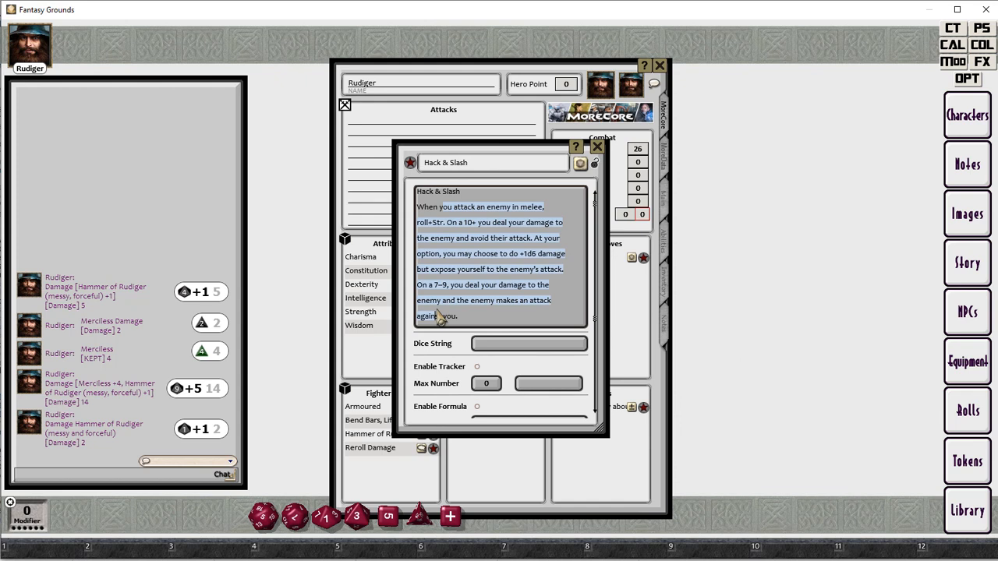
{"action": "left_click", "coordinate": [459, 199]}
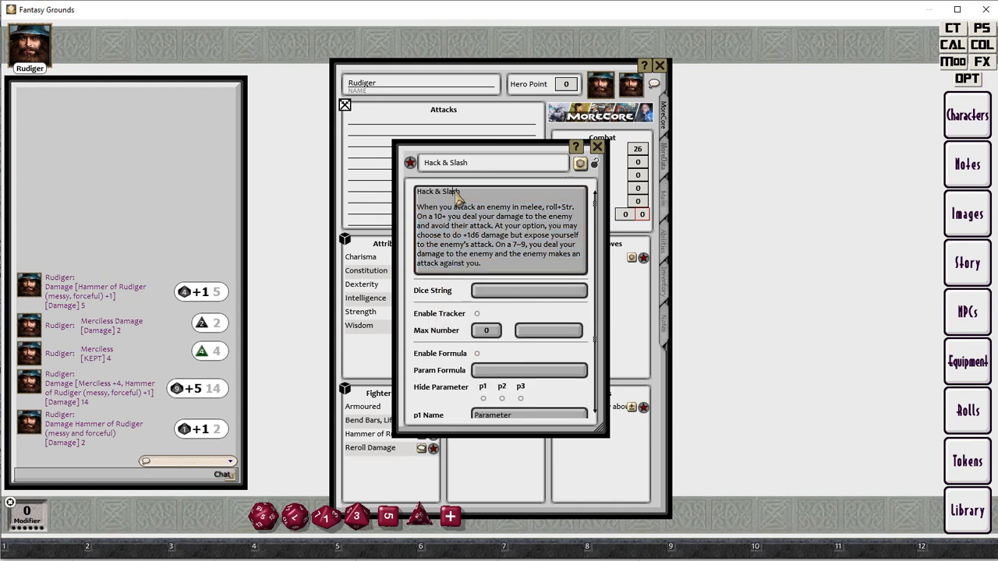
{"action": "key", "text": "ctrl"}
{"action": "key", "text": "ctrl+1"}
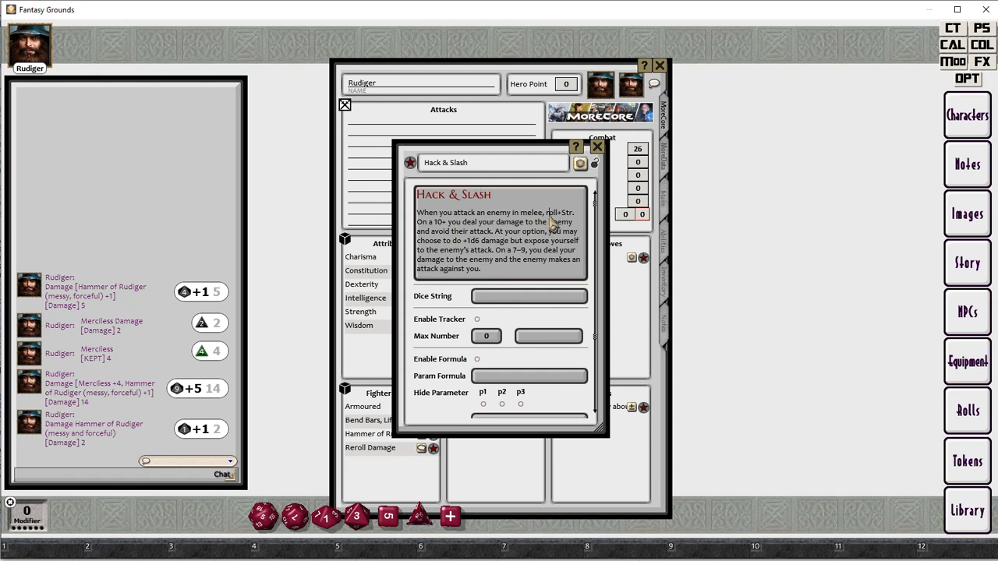
Make "roll+Str." bold in the Hack & Slash description.
{"action": "left_click_drag", "start_coordinate": [546, 212], "coordinate": [576, 214]}
{"action": "key", "text": "ctrl+b"}
{"action": "left_click_drag", "start_coordinate": [463, 242], "coordinate": [508, 245]}
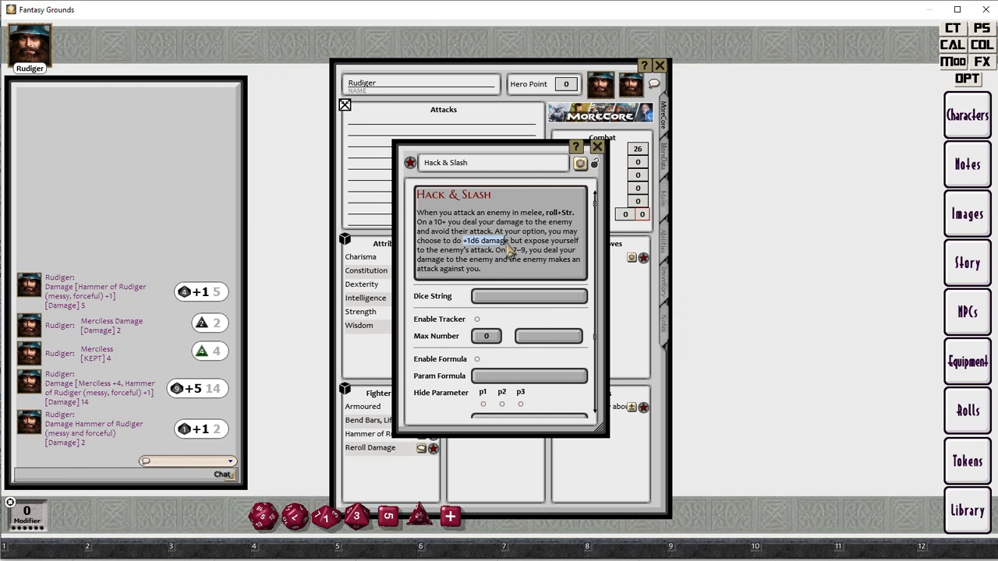
{"action": "left_click", "coordinate": [527, 242]}
Set the dice string to "/pbta 2d6", enable the formula, and enter "/pbta 2d6+(a)" as the parameter formula.
{"action": "left_click", "coordinate": [499, 303]}
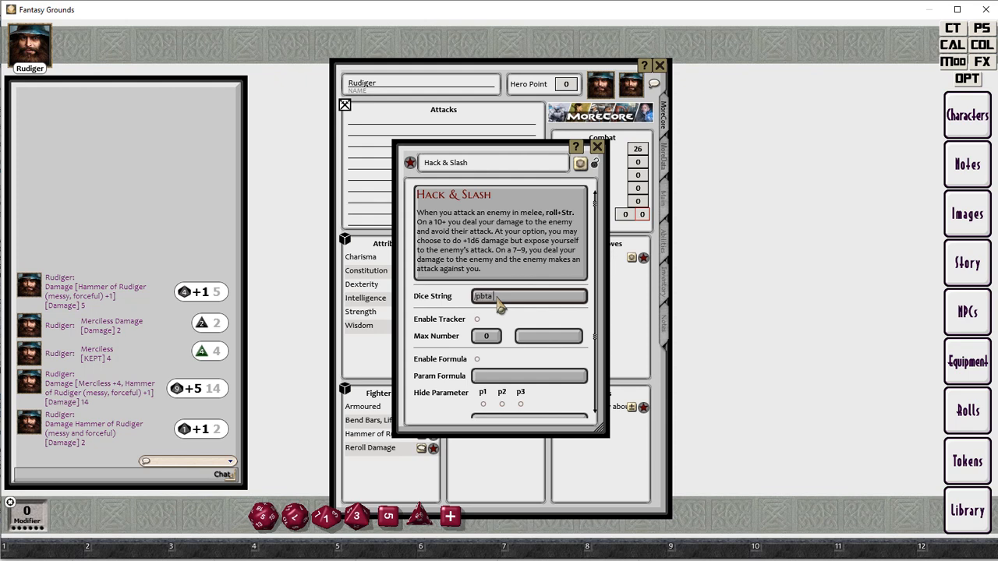
{"action": "key", "text": "Return"}
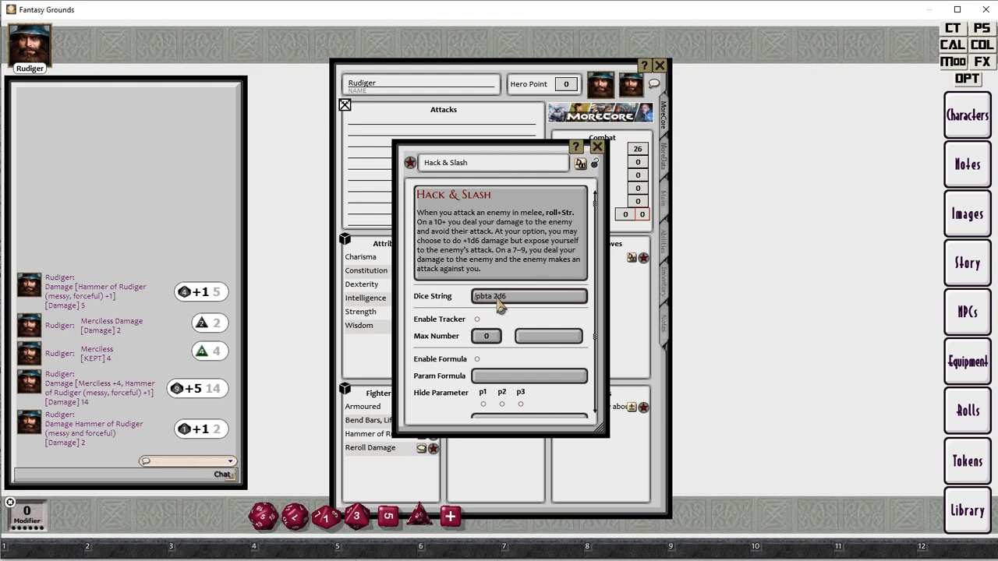
{"action": "left_click", "coordinate": [477, 359]}
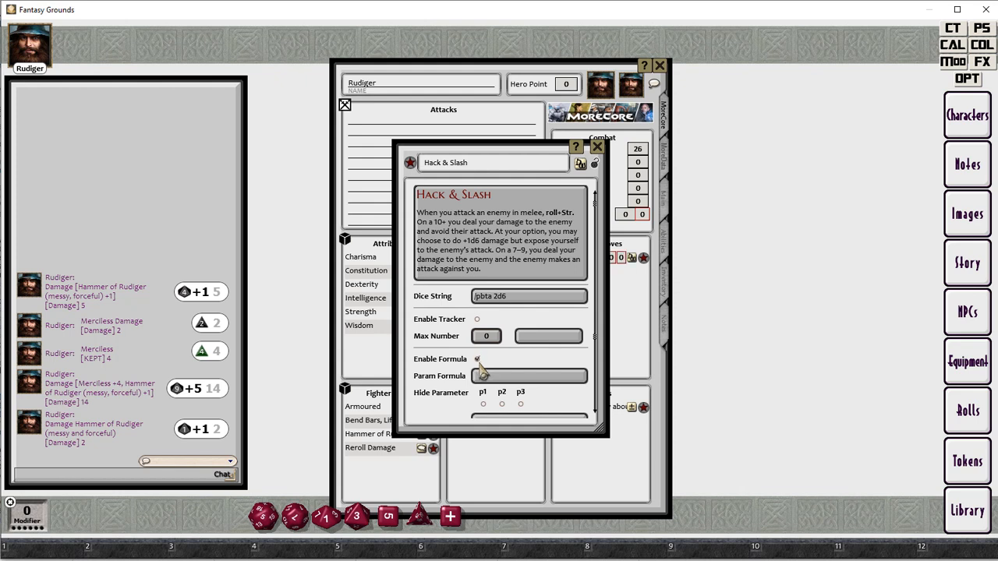
{"action": "left_click", "coordinate": [493, 378]}
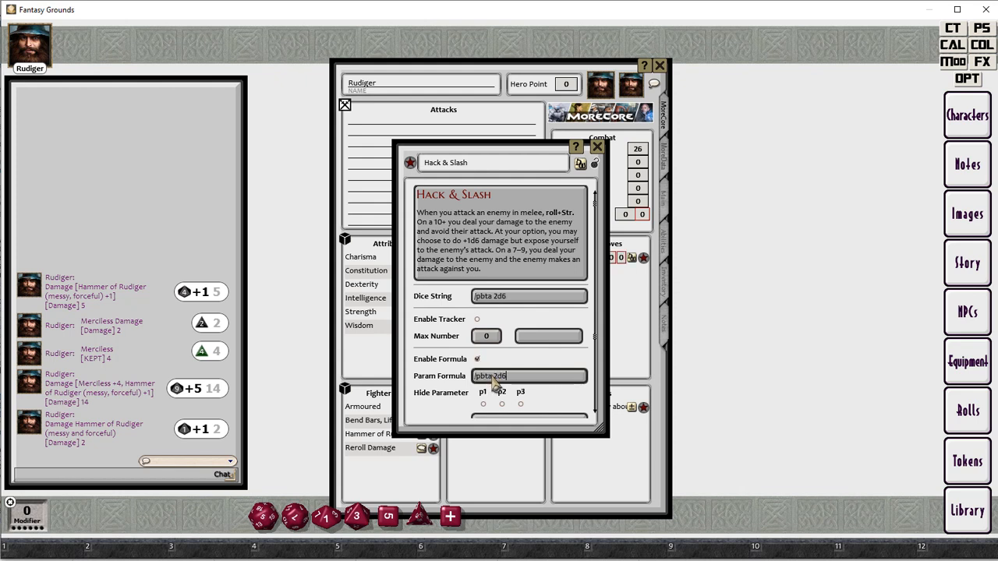
{"action": "key", "text": "shift"}
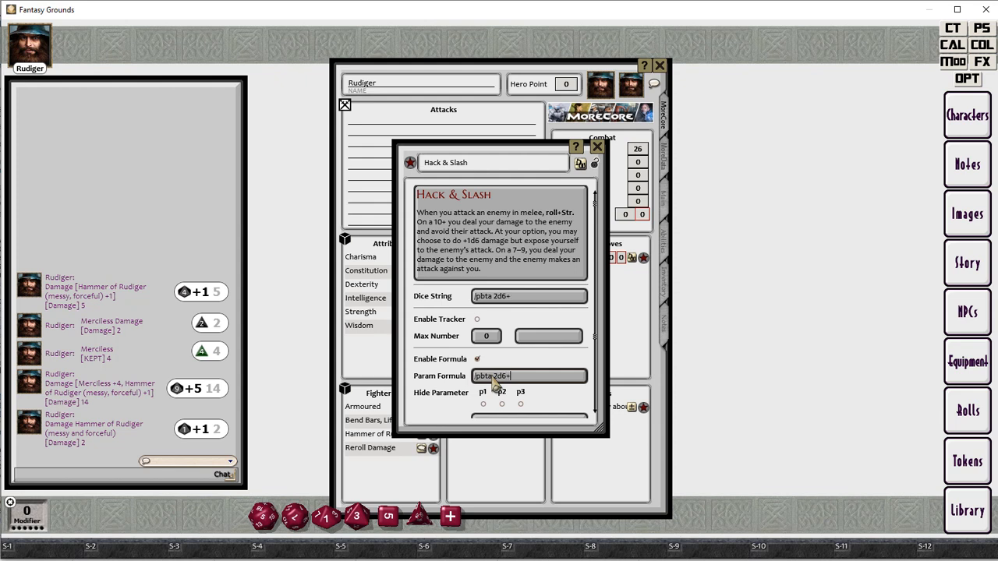
{"action": "type", "text": "a)"}
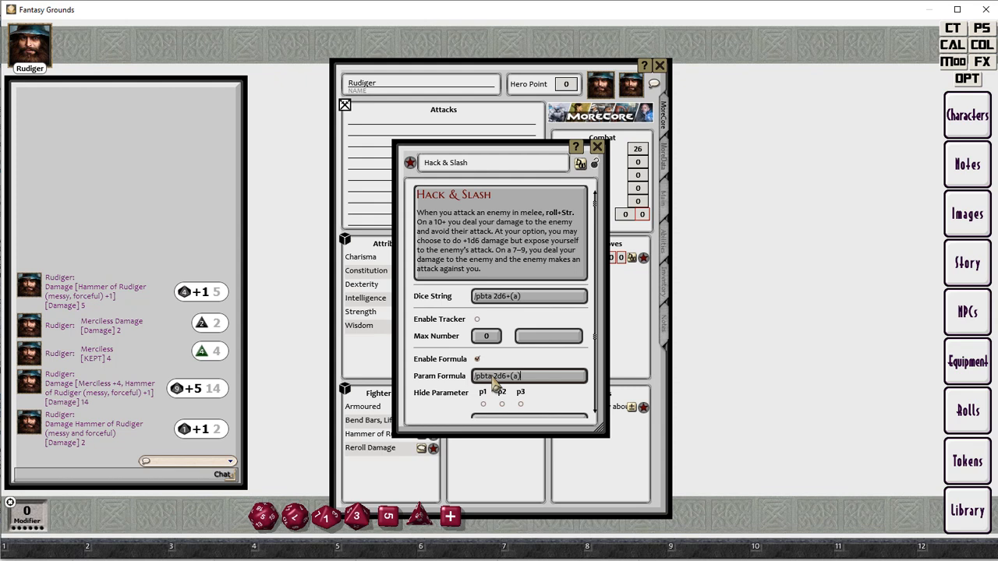
Hide parameters p1, p2 and p3 of the Hack & Slash roll.
{"action": "scroll", "coordinate": [493, 382], "scroll_direction": "down", "scroll_amount": 2}
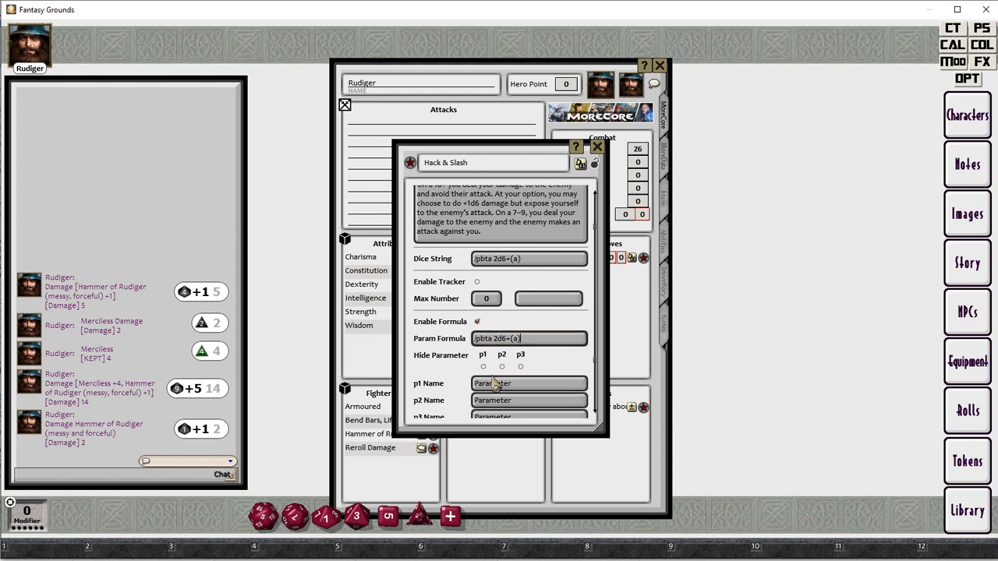
{"action": "left_click", "coordinate": [521, 367]}
{"action": "left_click", "coordinate": [502, 367]}
{"action": "left_click", "coordinate": [483, 367]}
{"action": "scroll", "coordinate": [492, 373], "scroll_direction": "down", "scroll_amount": 3}
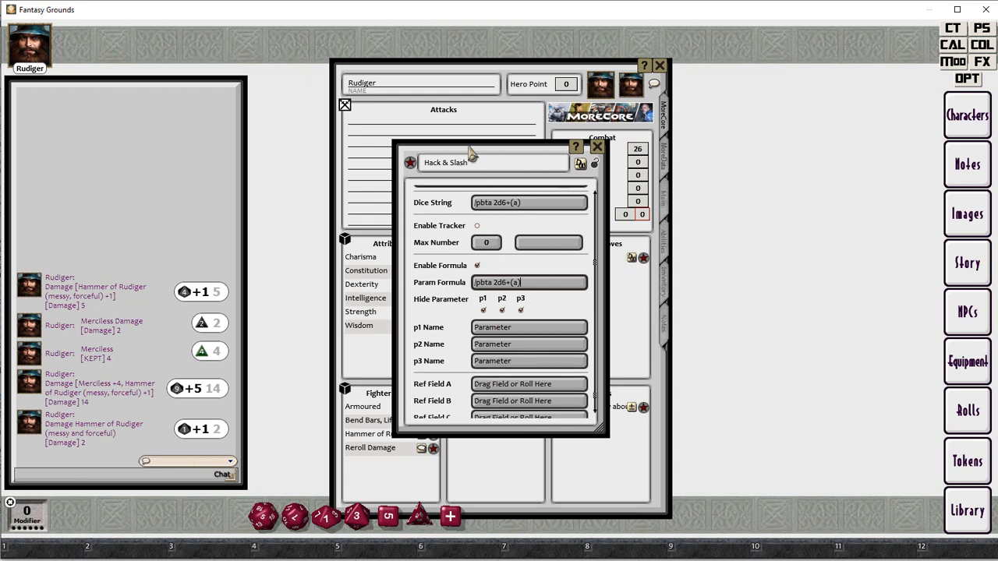
Link the Strength modifier to Ref Field A of Hack & Slash and lock the roll.
{"action": "left_click_drag", "start_coordinate": [474, 151], "coordinate": [762, 155]}
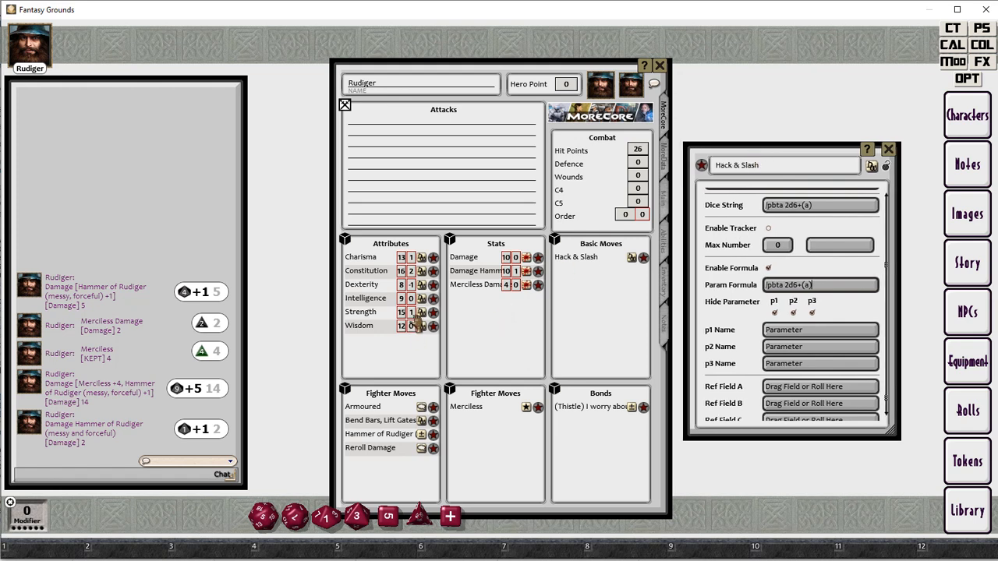
{"action": "left_click_drag", "start_coordinate": [411, 312], "coordinate": [804, 396]}
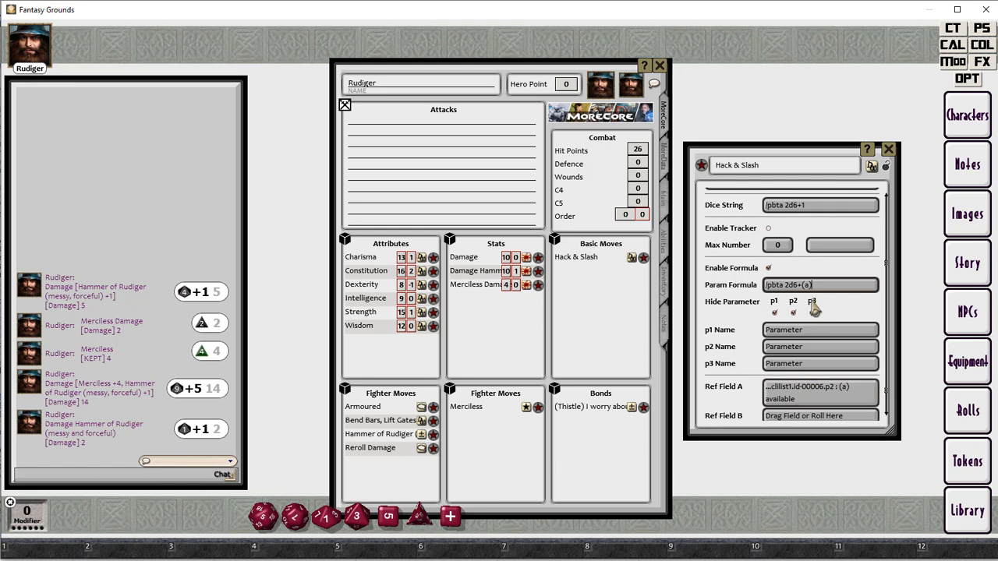
{"action": "scroll", "coordinate": [815, 304], "scroll_direction": "up", "scroll_amount": 3}
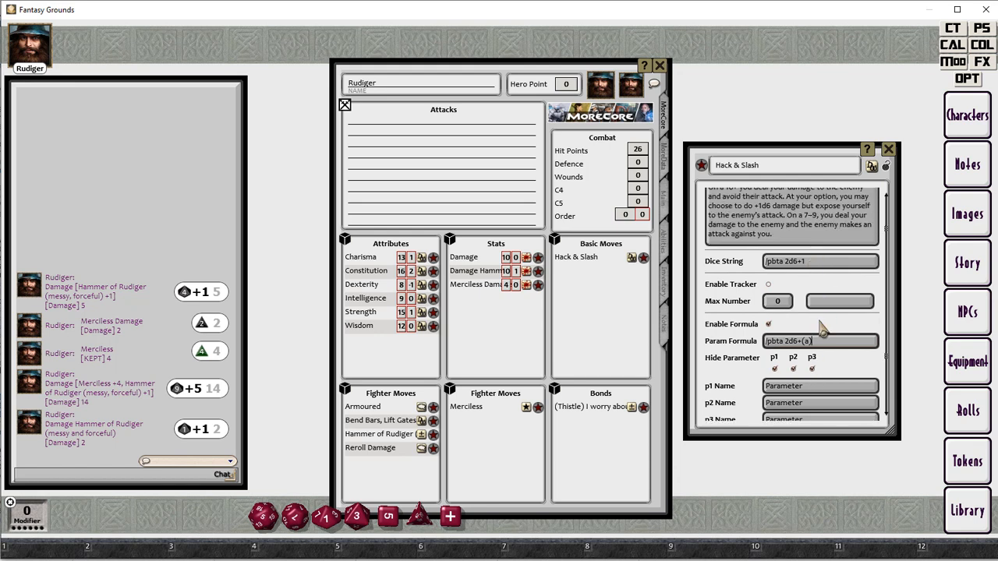
{"action": "scroll", "coordinate": [819, 348], "scroll_direction": "up", "scroll_amount": 2}
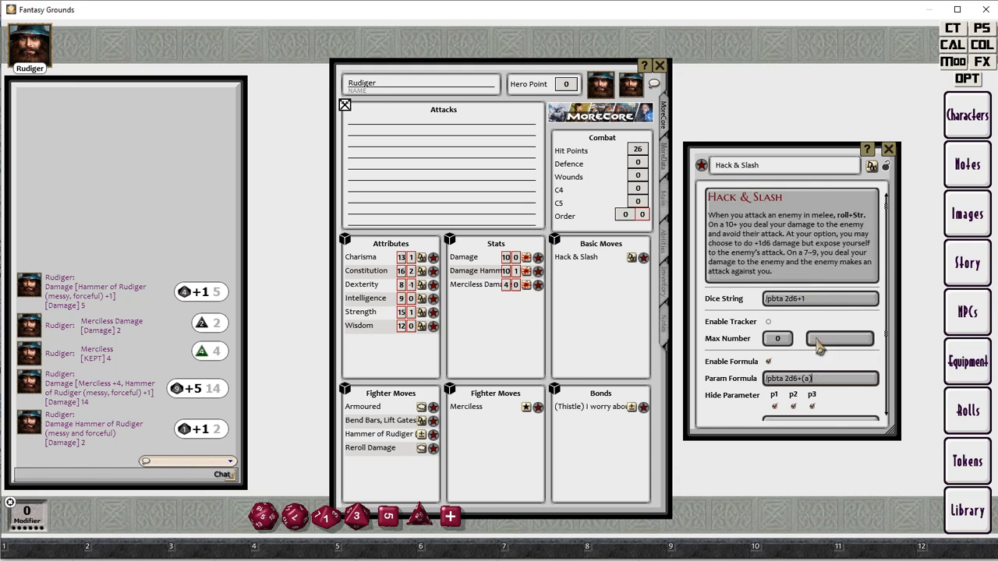
{"action": "left_click", "coordinate": [887, 168]}
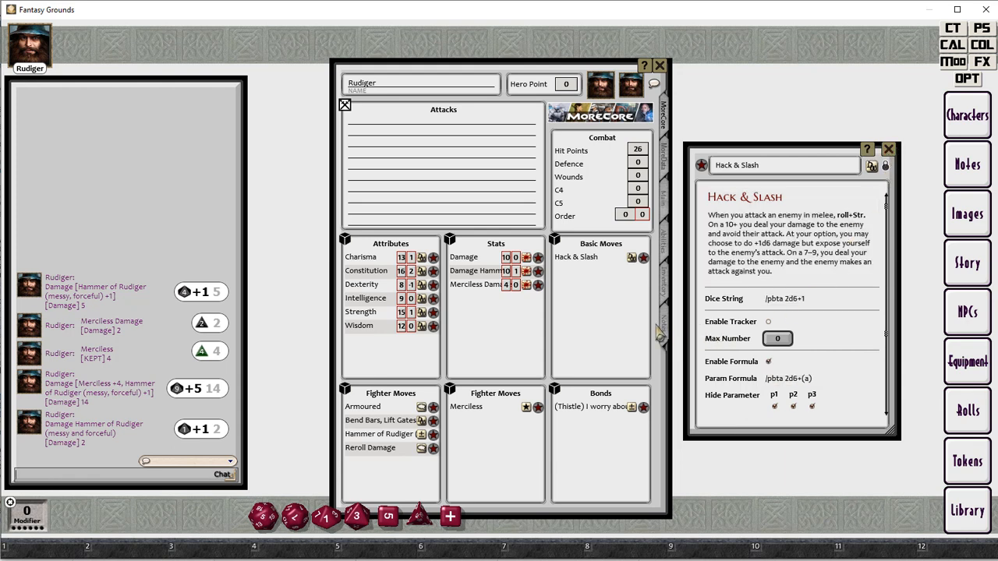
Test Hack & Slash with two rolls at the current Strength and two more with Strength raised to 16.
{"action": "left_click", "coordinate": [635, 266]}
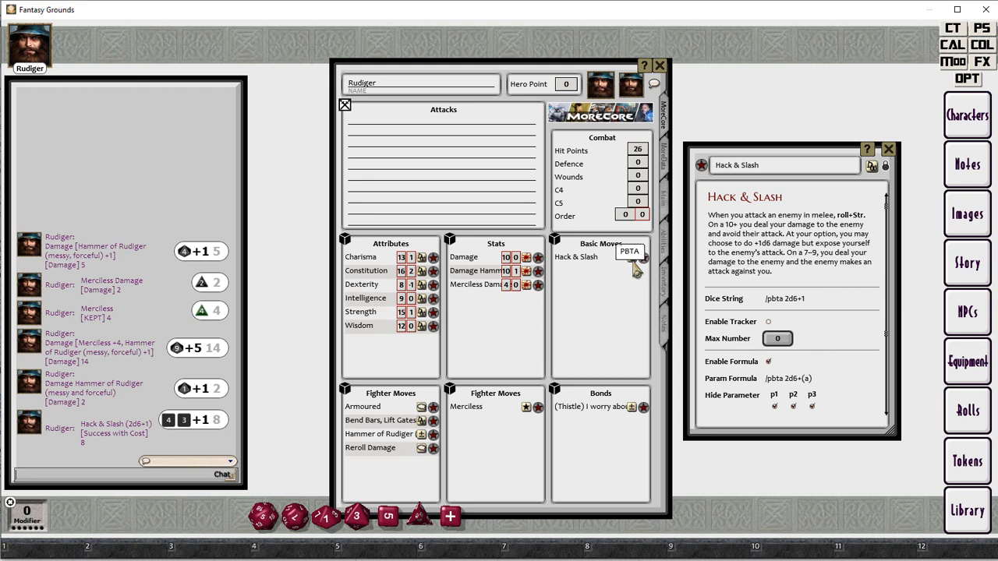
{"action": "left_click", "coordinate": [636, 266]}
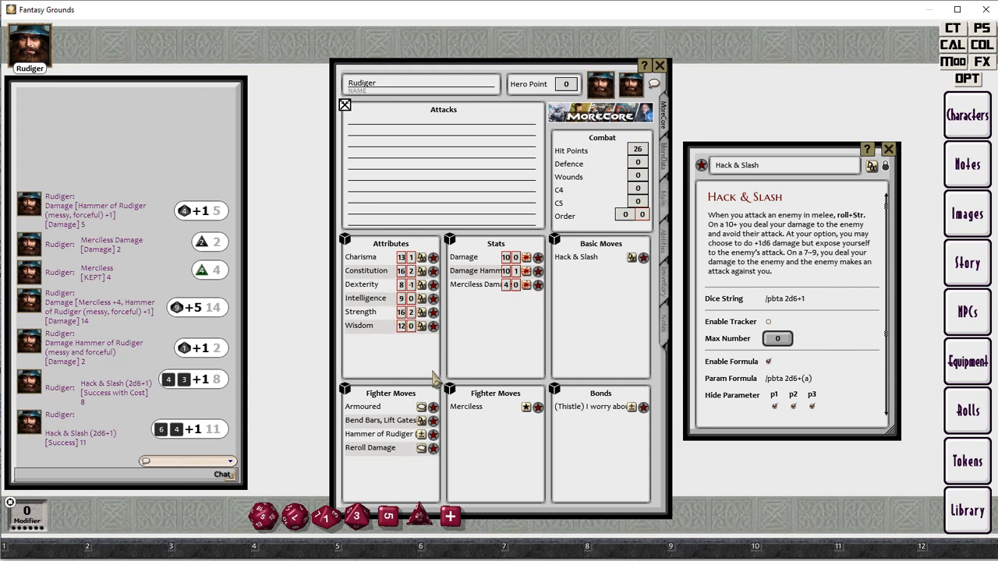
{"action": "left_click", "coordinate": [633, 260]}
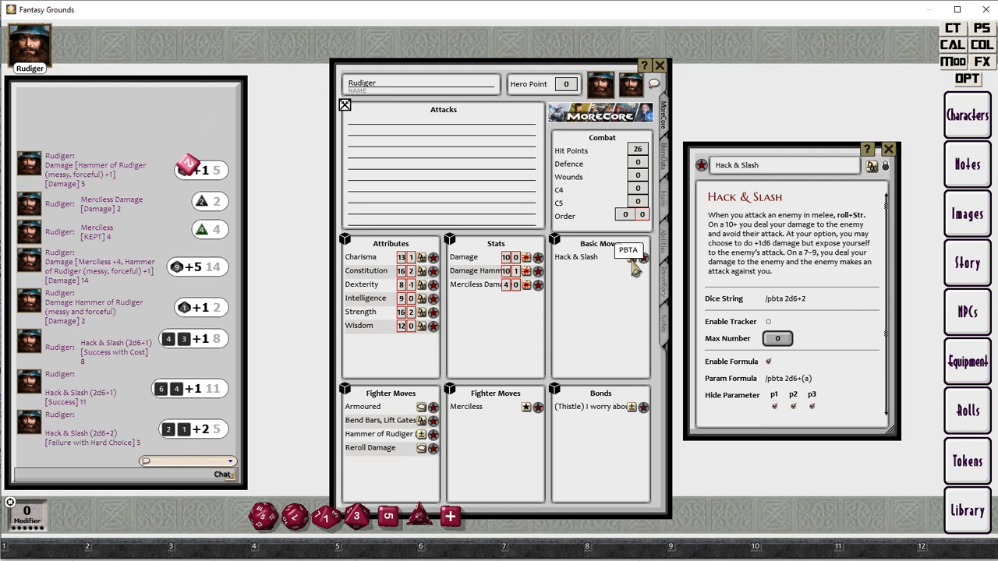
{"action": "left_click", "coordinate": [635, 265]}
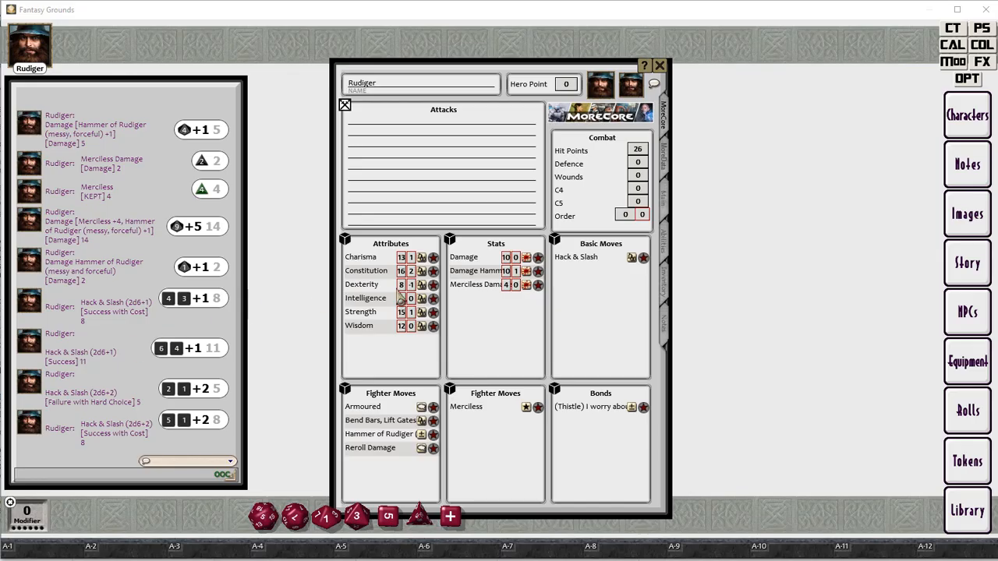
Duplicate Hack & Slash within Basic Moves, open the copy's details and unlock it.
{"action": "left_click", "coordinate": [644, 262]}
{"action": "left_click_drag", "start_coordinate": [642, 263], "coordinate": [643, 278]}
{"action": "left_click", "coordinate": [642, 270]}
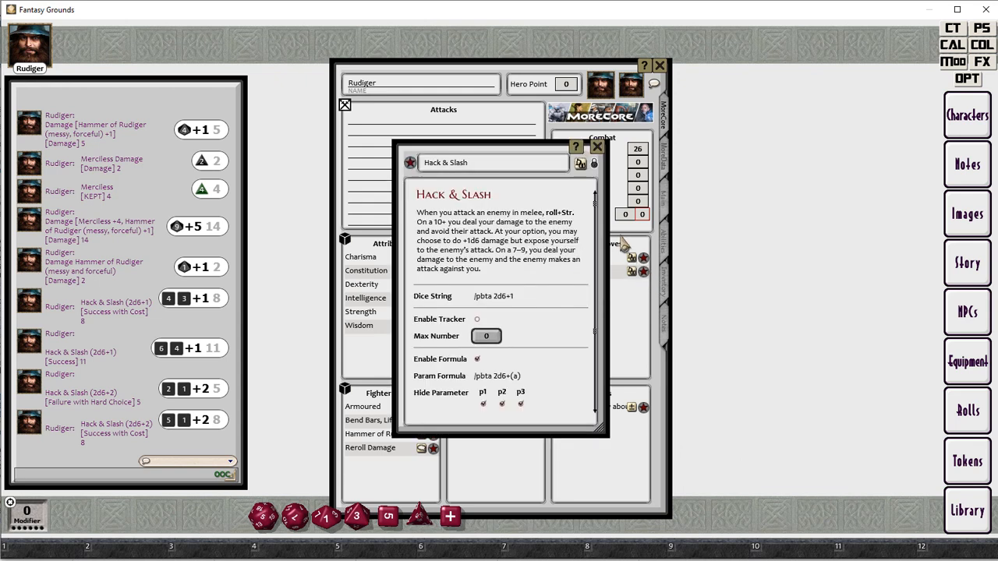
{"action": "left_click", "coordinate": [594, 164]}
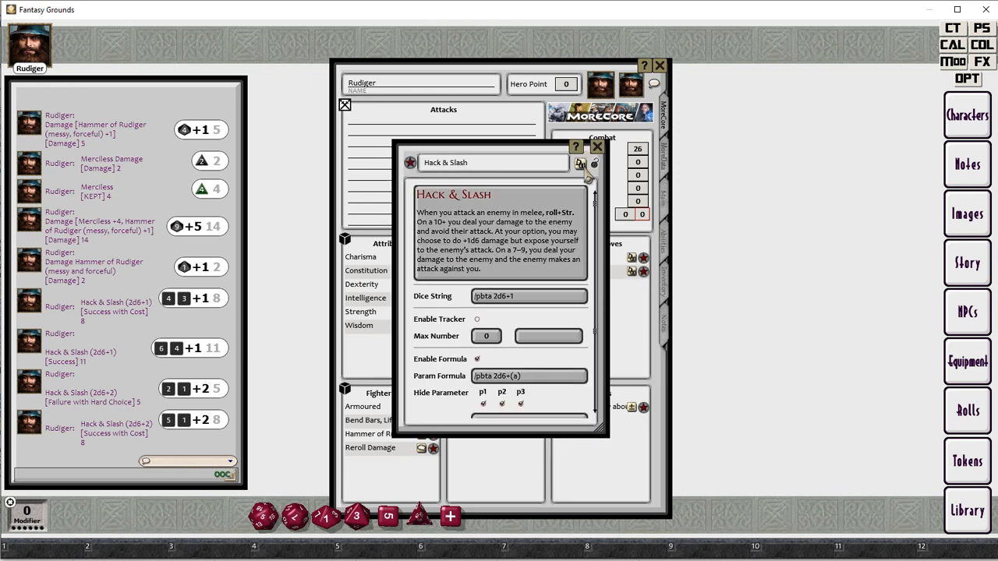
Replace the copy's description with the Volley rules text, make "Volley" a heading and merge the introductory lines into one paragraph.
{"action": "left_click", "coordinate": [502, 273]}
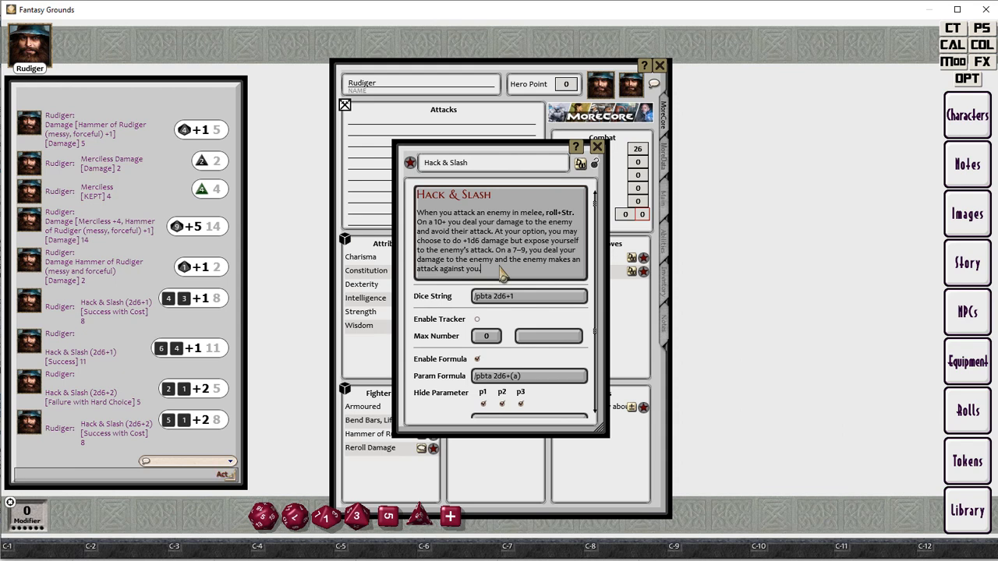
{"action": "key", "text": "ctrl+a"}
{"action": "type", "text": "Volley When you take aim and shoot at an enemy at range, roll+Dex. On a 10+ you have a clear shot—deal your damage. On a 7–9, choose one (whichever you choose you deal your damage): • You have to move to get the shot placing you in danger of the GM's choice • You have to take what you can get: -1d6 damage • You have to take several shots, reducing your ammo by one."}
{"action": "left_click_drag", "start_coordinate": [479, 212], "coordinate": [438, 270]}
{"action": "key", "text": "ctrl+1"}
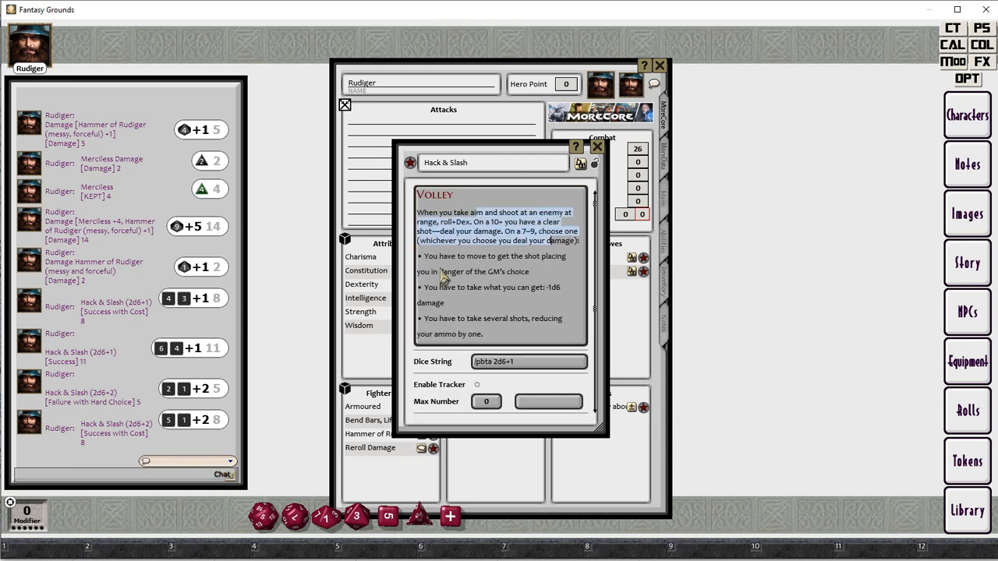
Merge the broken lines of each of the three Volley options into a single paragraph per option.
{"action": "left_click", "coordinate": [434, 258]}
{"action": "left_click", "coordinate": [438, 273], "text": "shift"}
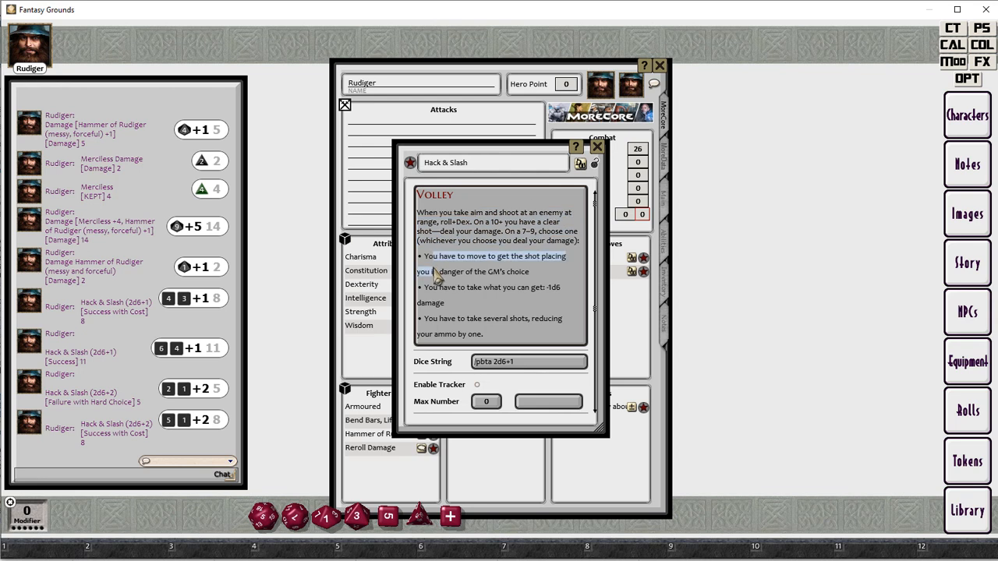
{"action": "key", "text": "ctrl+1"}
{"action": "left_click", "coordinate": [433, 281]}
{"action": "left_click", "coordinate": [436, 299], "text": "shift"}
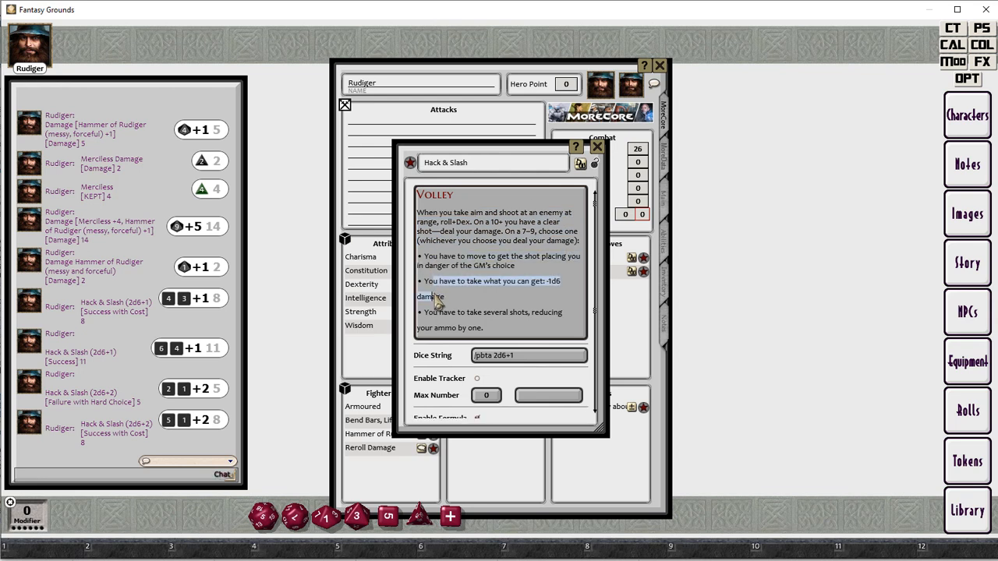
{"action": "key", "text": "ctrl+1"}
{"action": "left_click", "coordinate": [448, 305]}
{"action": "left_click", "coordinate": [453, 322], "text": "shift"}
{"action": "key", "text": "ctrl+1"}
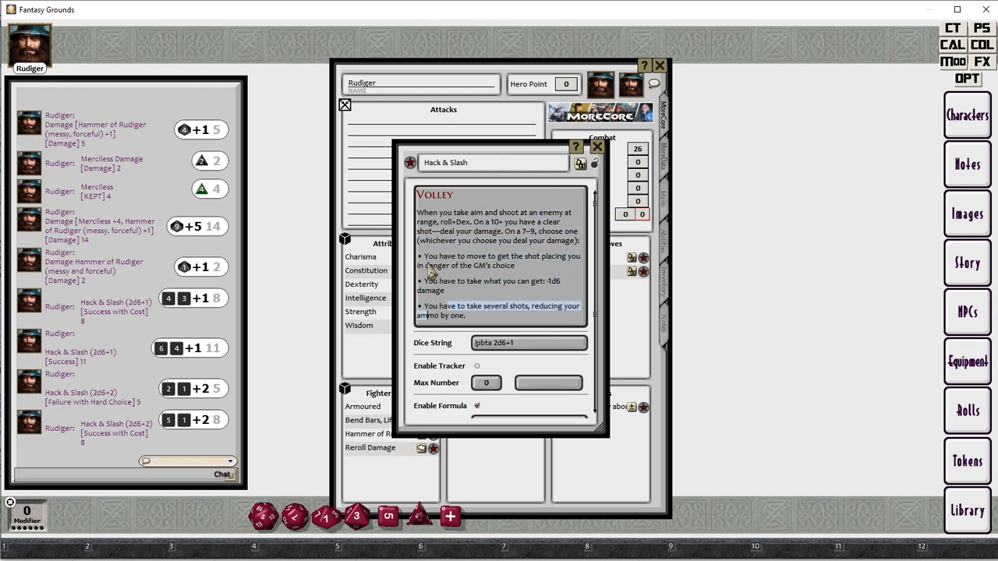
Remove the pasted bullet character from the first Volley option and format that option as a bulleted list item.
{"action": "left_click", "coordinate": [425, 260]}
{"action": "key", "text": "BackSpace"}
{"action": "key", "text": "BackSpace"}
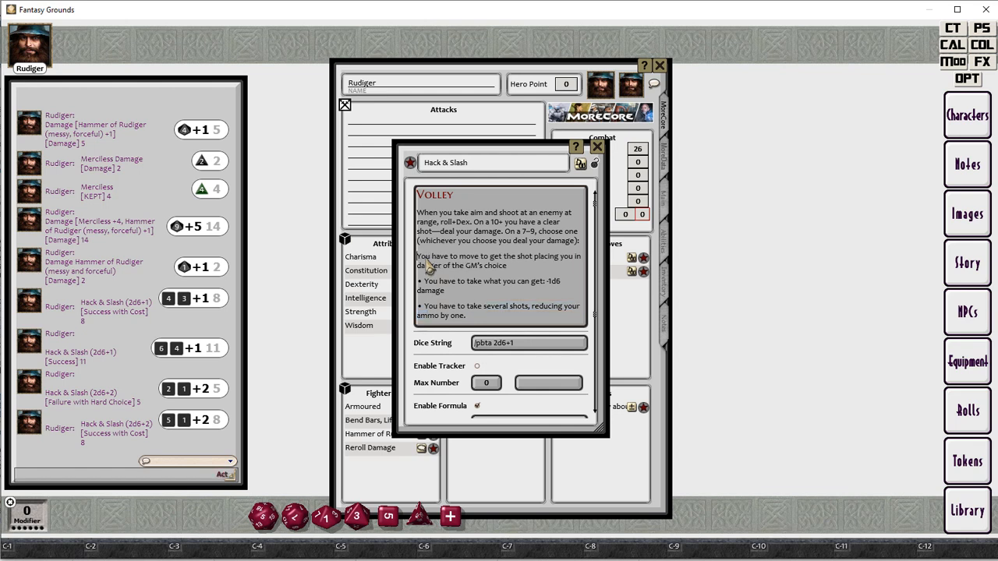
{"action": "key", "text": "ctrl+5"}
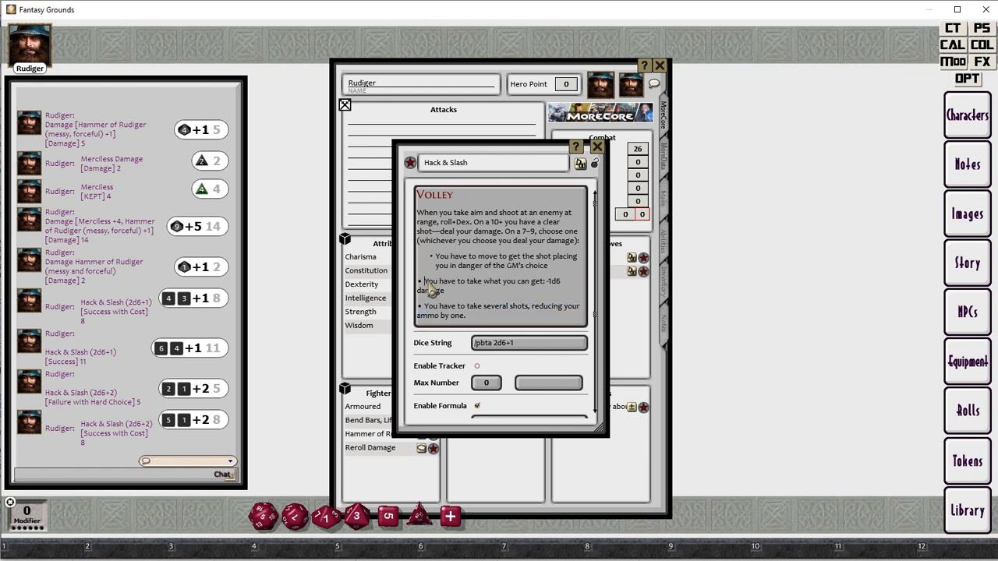
Remove the pasted bullet characters from the second and third Volley options and format both as bulleted list items.
{"action": "key", "text": "BackSpace"}
{"action": "key", "text": "BackSpace"}
{"action": "key", "text": "ctrl+5"}
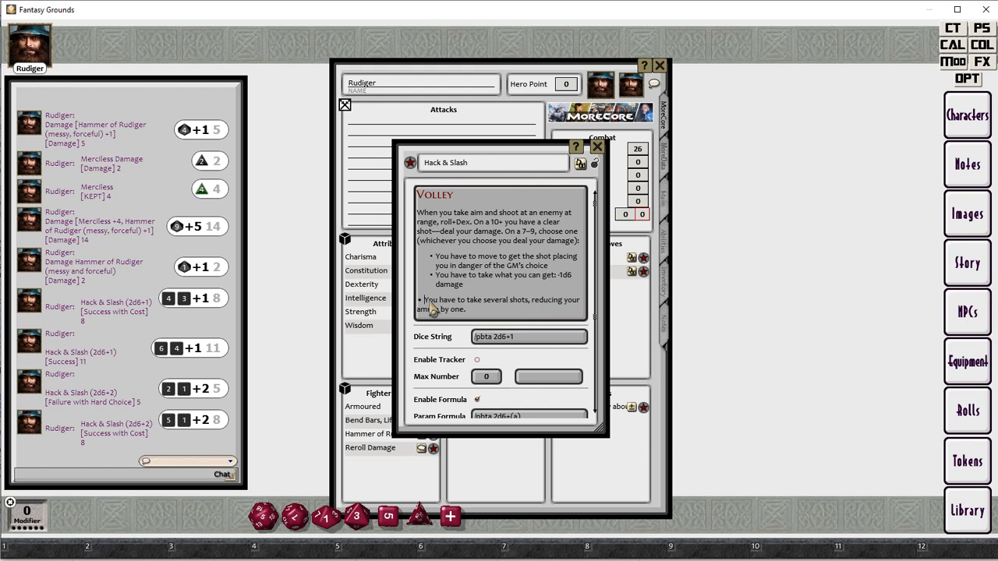
{"action": "key", "text": "BackSpace"}
{"action": "key", "text": "BackSpace"}
{"action": "key", "text": "ctrl+5"}
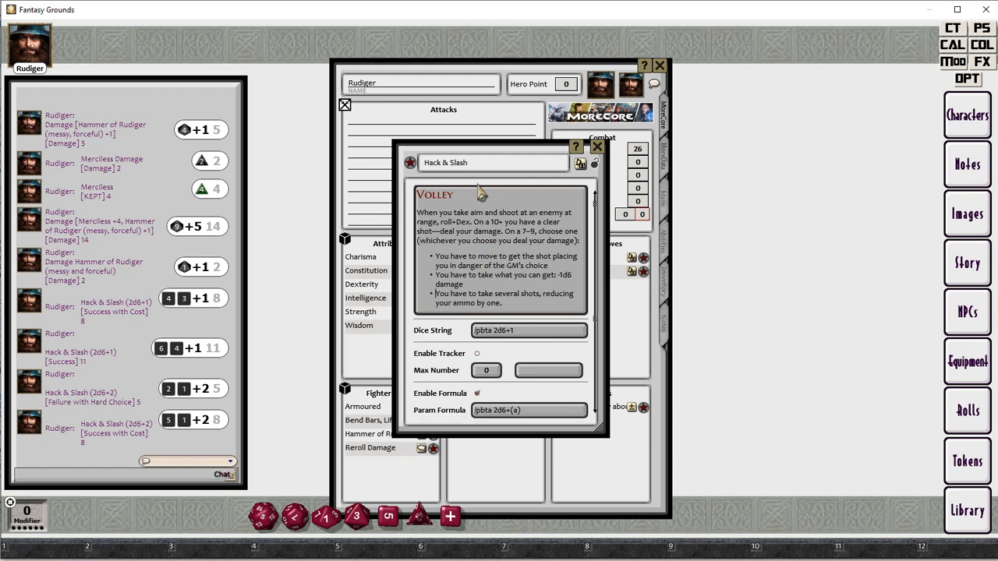
Rename the duplicated Hack & Slash move as Volley.
{"action": "left_click", "coordinate": [421, 163]}
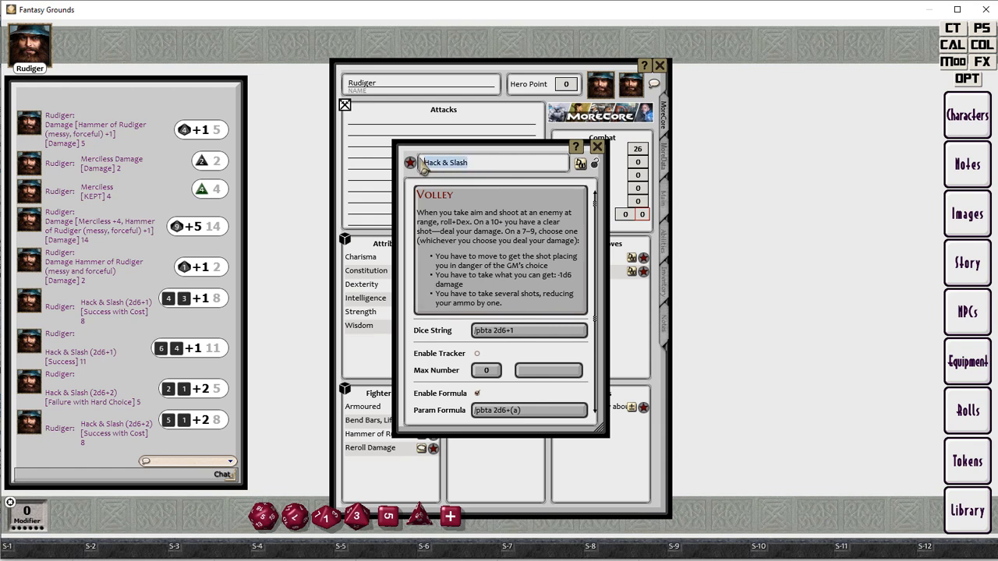
{"action": "type", "text": "V"}
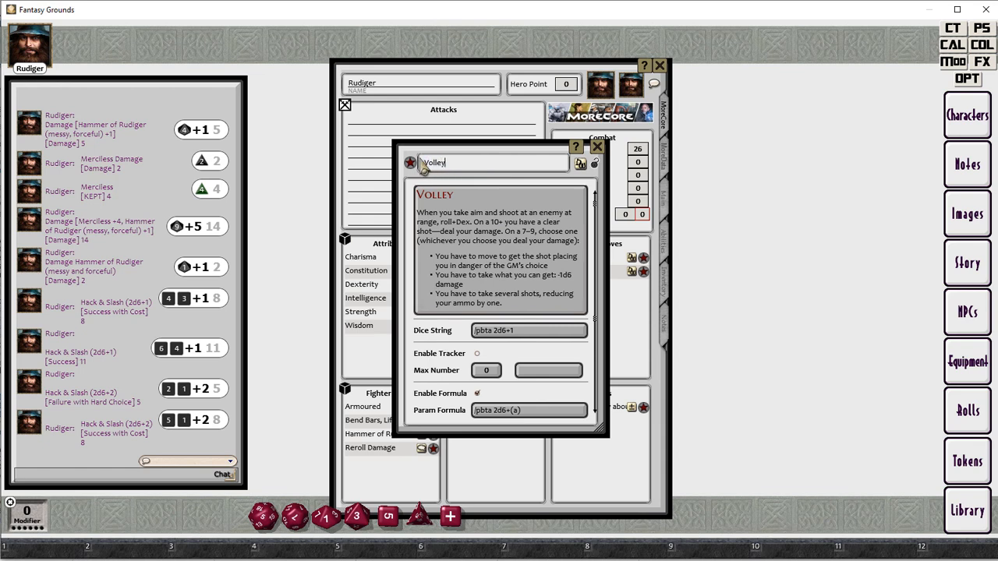
{"action": "type", "text": "olley"}
Link the Dexterity modifier from Attributes to Volley as Ref Field A, replacing the existing reference.
{"action": "left_click_drag", "start_coordinate": [479, 156], "coordinate": [731, 148]}
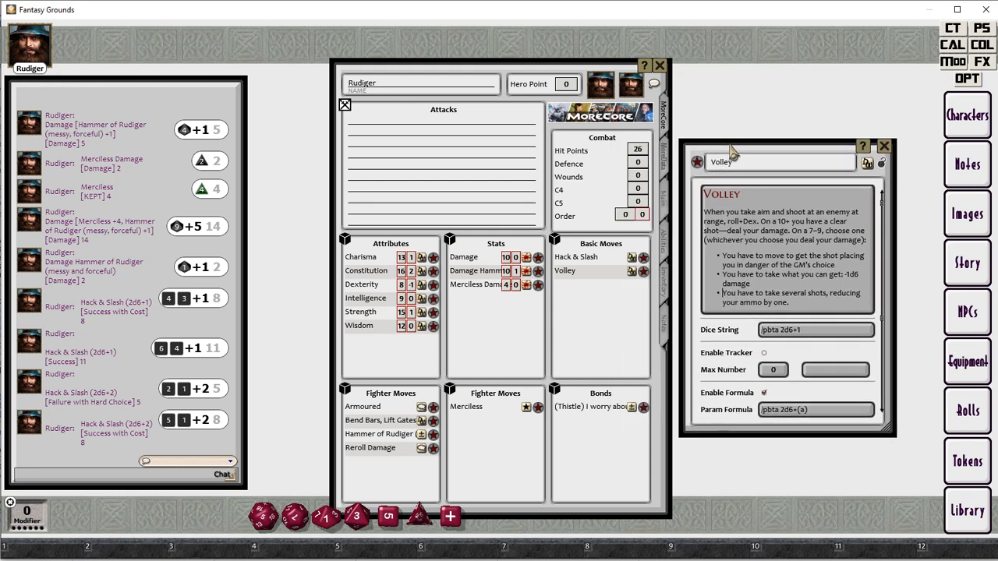
{"action": "scroll", "coordinate": [815, 367], "scroll_direction": "down", "scroll_amount": 3}
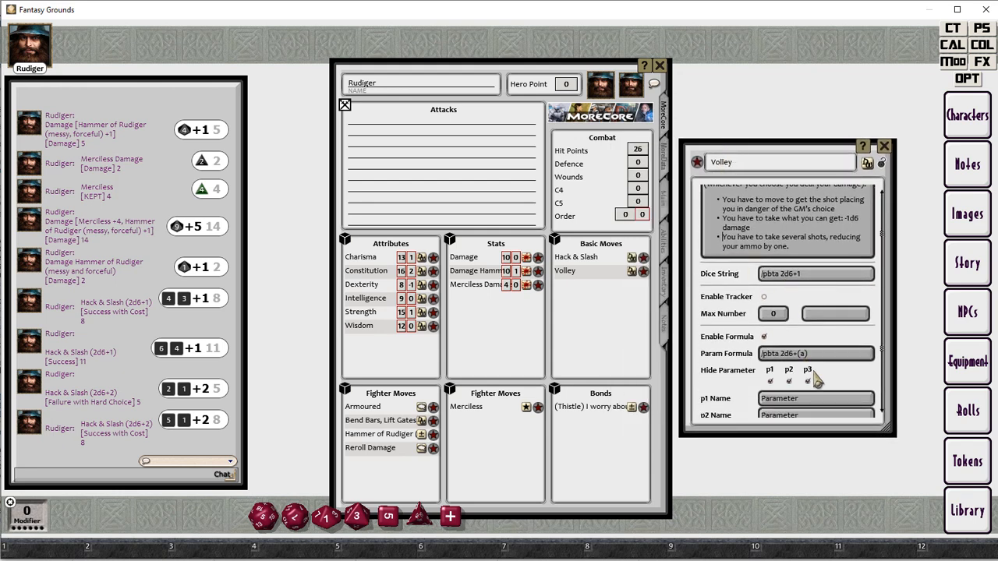
{"action": "scroll", "coordinate": [816, 380], "scroll_direction": "down", "scroll_amount": 5}
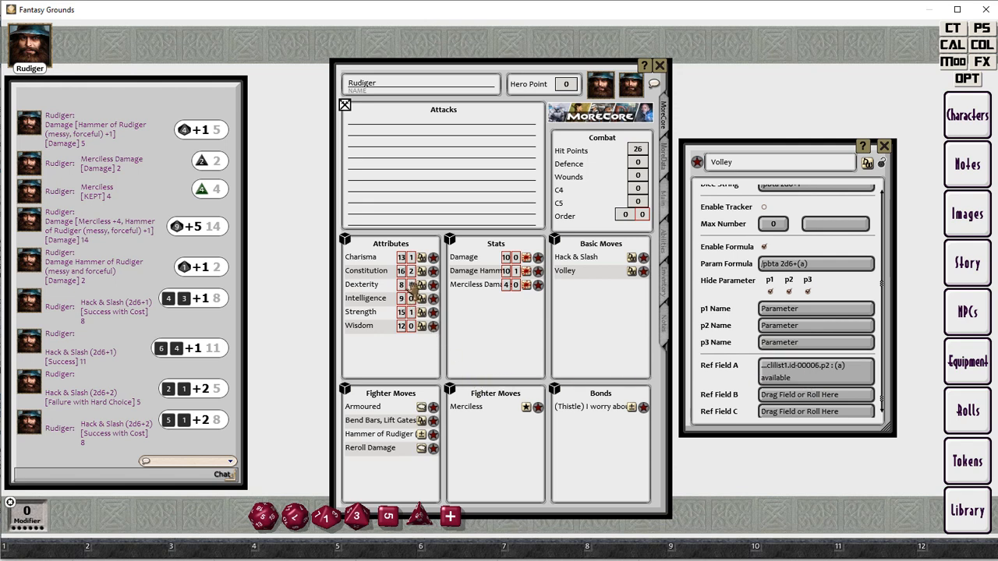
{"action": "left_click_drag", "start_coordinate": [412, 285], "coordinate": [805, 376]}
{"action": "scroll", "coordinate": [840, 270], "scroll_direction": "up", "scroll_amount": 6}
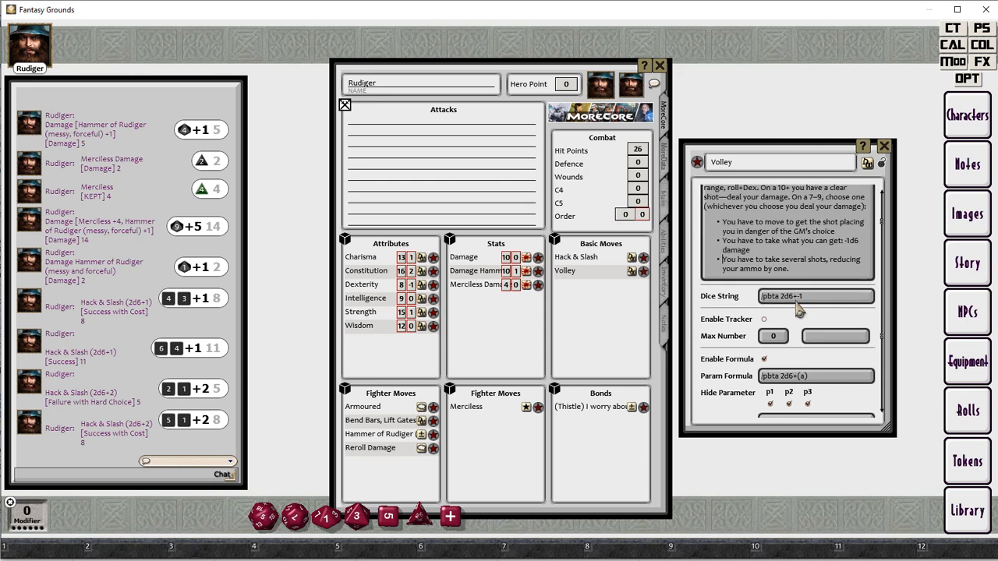
Make a test roll of Volley, and lock and close its details.
{"action": "left_click", "coordinate": [636, 281]}
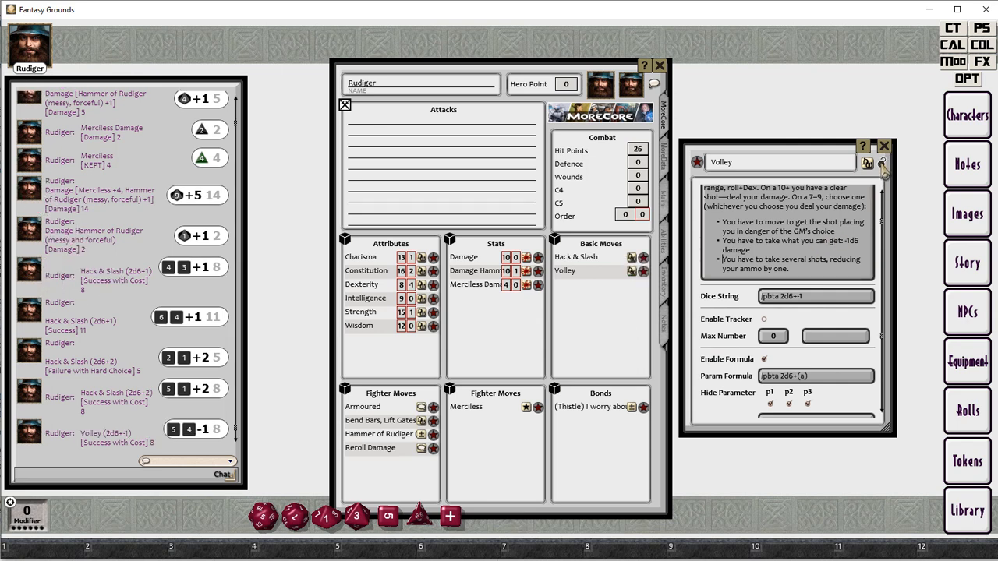
{"action": "left_click", "coordinate": [882, 163]}
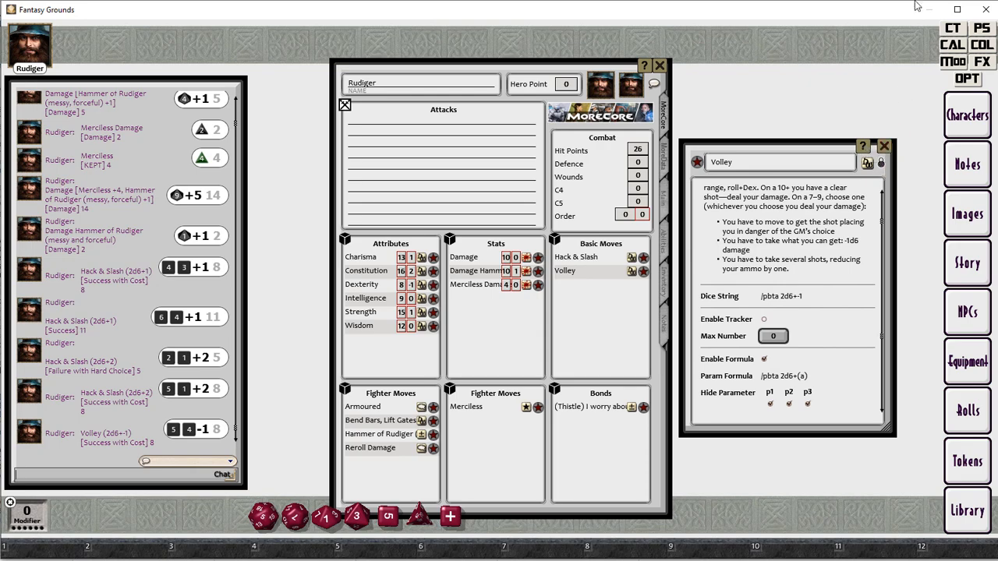
{"action": "left_click", "coordinate": [884, 145]}
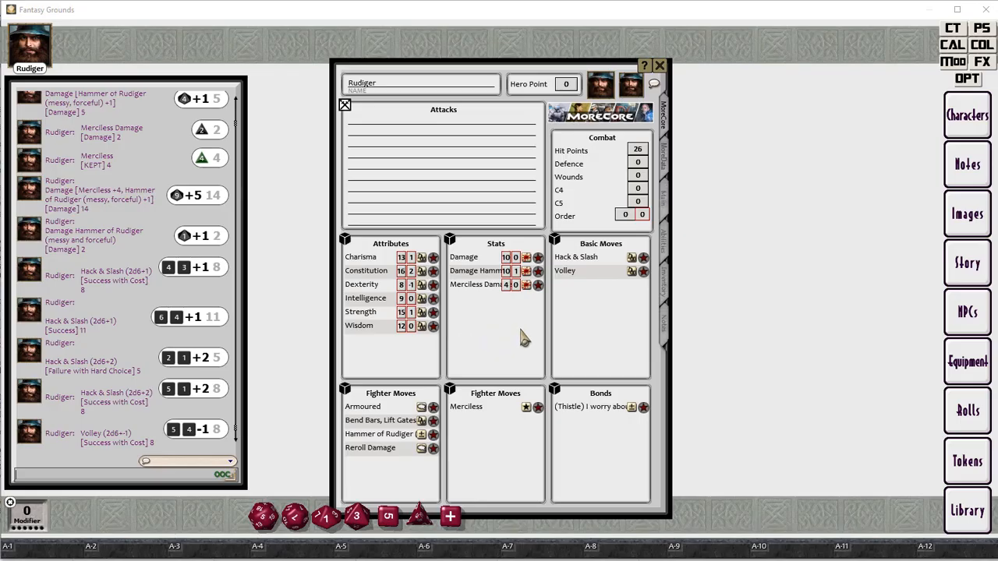
Duplicate Volley within Basic Moves and replace the copy's description with the Defy Danger rules text.
{"action": "left_click_drag", "start_coordinate": [642, 274], "coordinate": [641, 294]}
{"action": "left_click", "coordinate": [643, 285]}
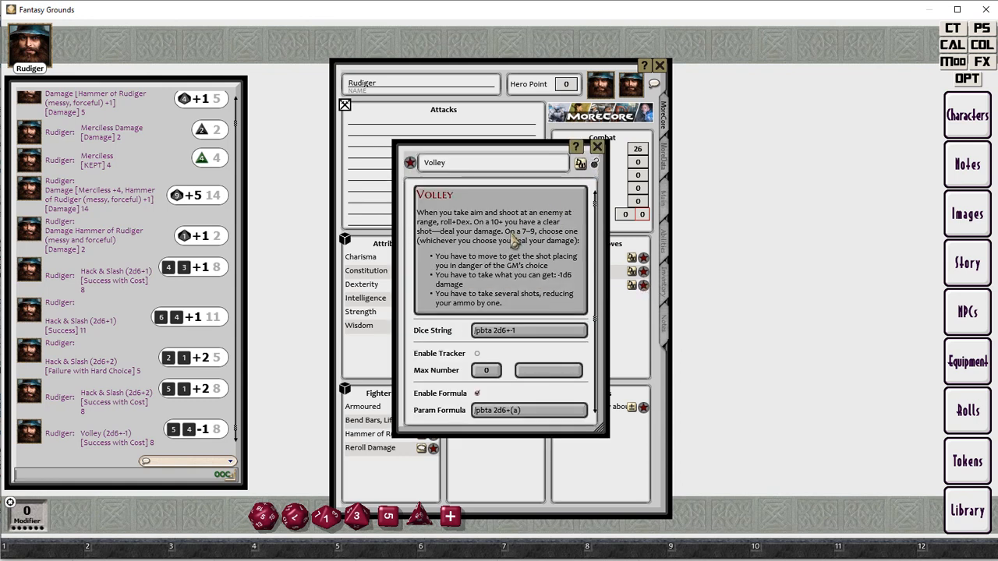
{"action": "key", "text": "ctrl+a"}
{"action": "key", "text": "Delete"}
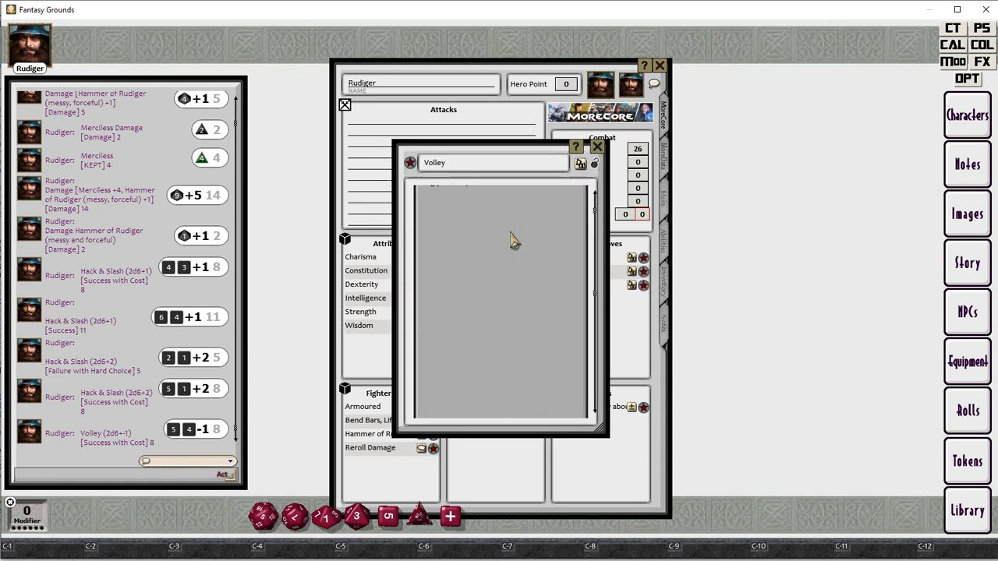
{"action": "type", "text": "When you act despite an imminent threat or suffer a calamity, say how you deal with it and roll. If you do it... • by powering through, +Str • by getting out of the way or acting fast, +Dex • by enduring, +Con • with quick thinking, +Int • through mental fortitude, +Wis • sing charm and social grace, +Cha On a 10+, you do what you set out to, the threat doesn't come to bear. On a 7–9, you stumble, hesitate, or flinch: the GM will offer you a worse outcome, hard bargain, or ugly choice."}
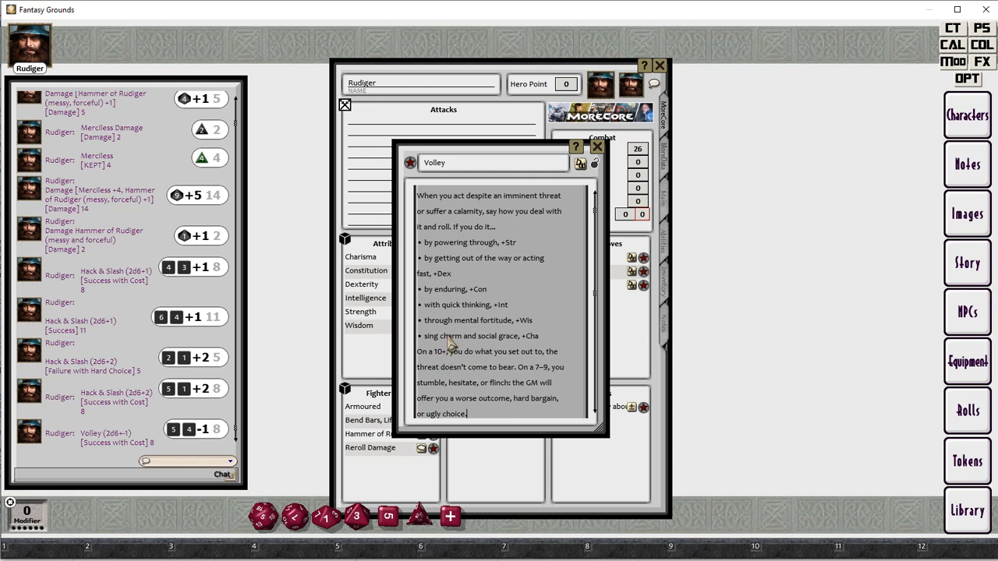
Make "Defy Danger" a heading and merge the broken introductory lines into one paragraph.
{"action": "scroll", "coordinate": [443, 347], "scroll_direction": "up", "scroll_amount": 1}
{"action": "left_click", "coordinate": [453, 214]}
{"action": "left_click_drag", "start_coordinate": [454, 222], "coordinate": [457, 246]}
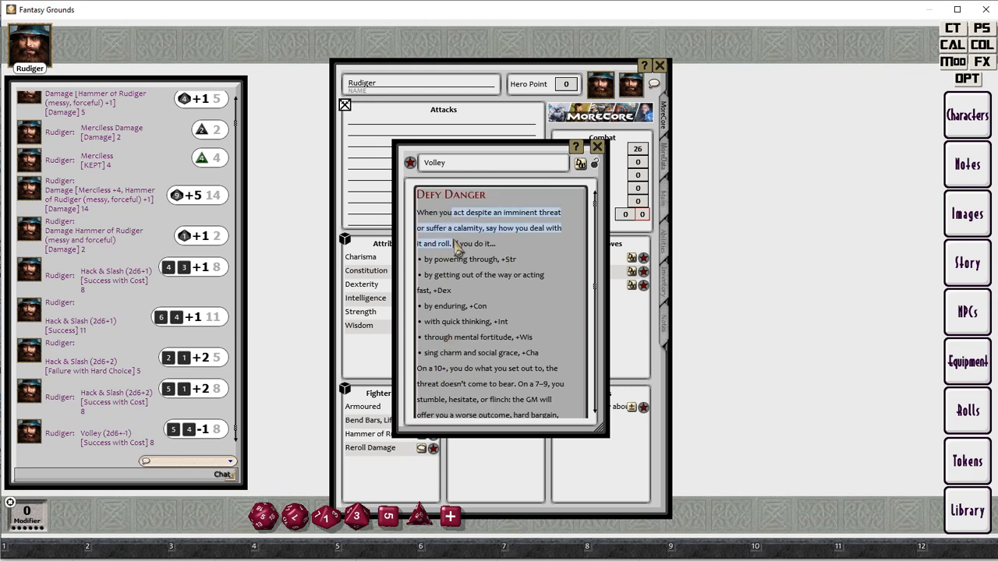
{"action": "key", "text": "ctrl+l"}
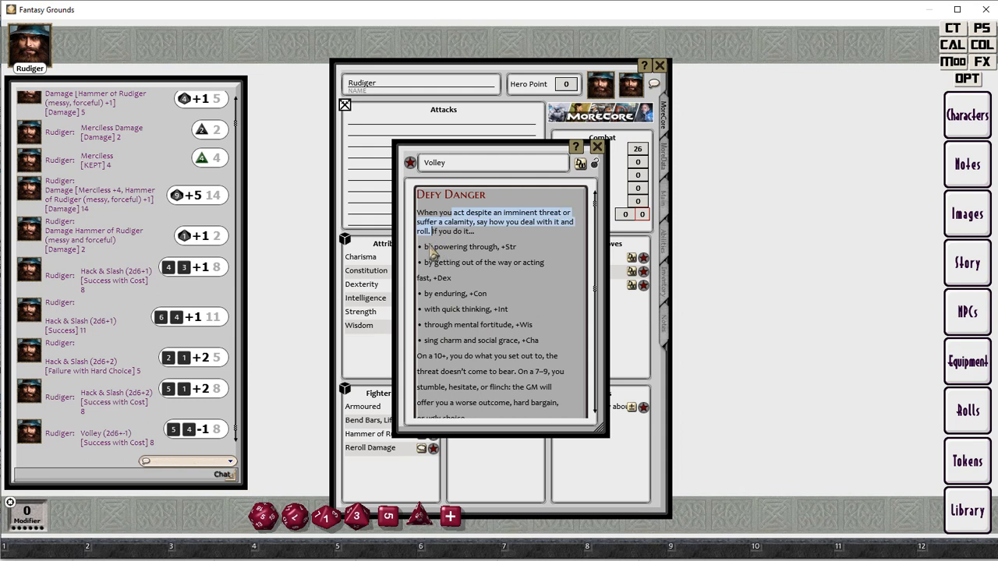
Remove the pasted bullet character from "by powering through, +Str" and format that option as a bulleted list item.
{"action": "left_click", "coordinate": [425, 249]}
{"action": "key", "text": "BackSpace"}
{"action": "key", "text": "BackSpace"}
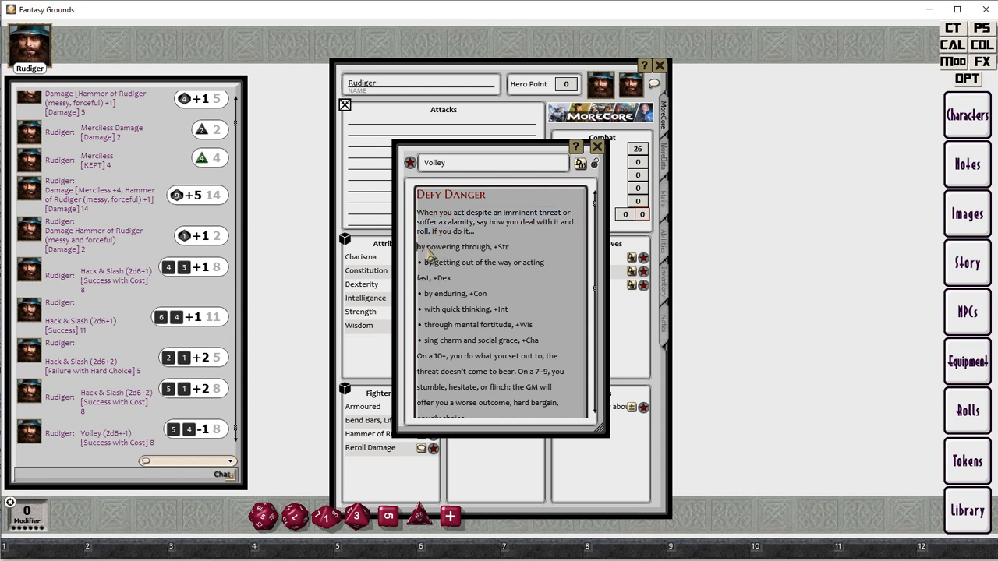
{"action": "key", "text": "ctrl+5"}
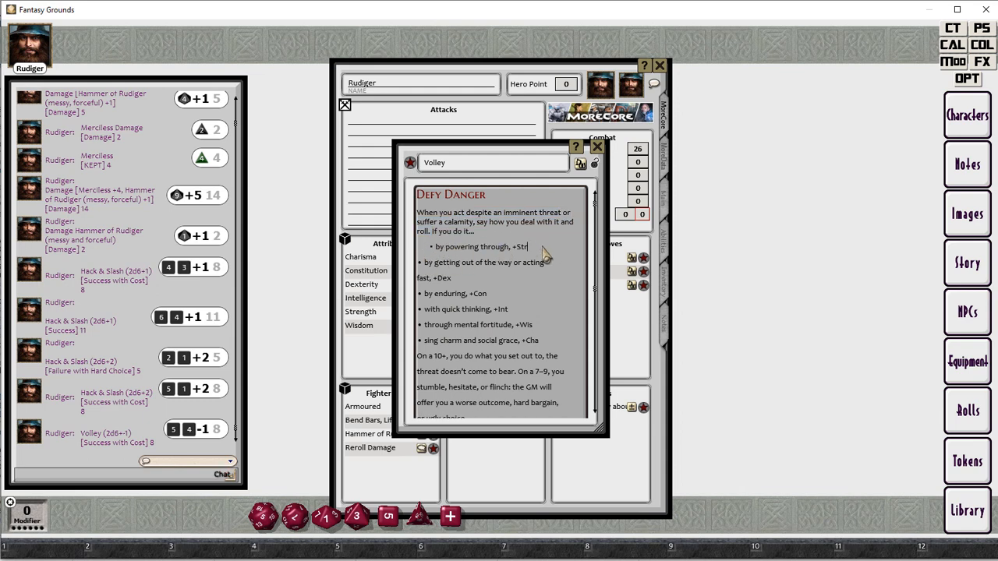
Make "by getting out of the way or acting fast, +Dex" the second list item, merging its two broken lines.
{"action": "key", "text": "Delete"}
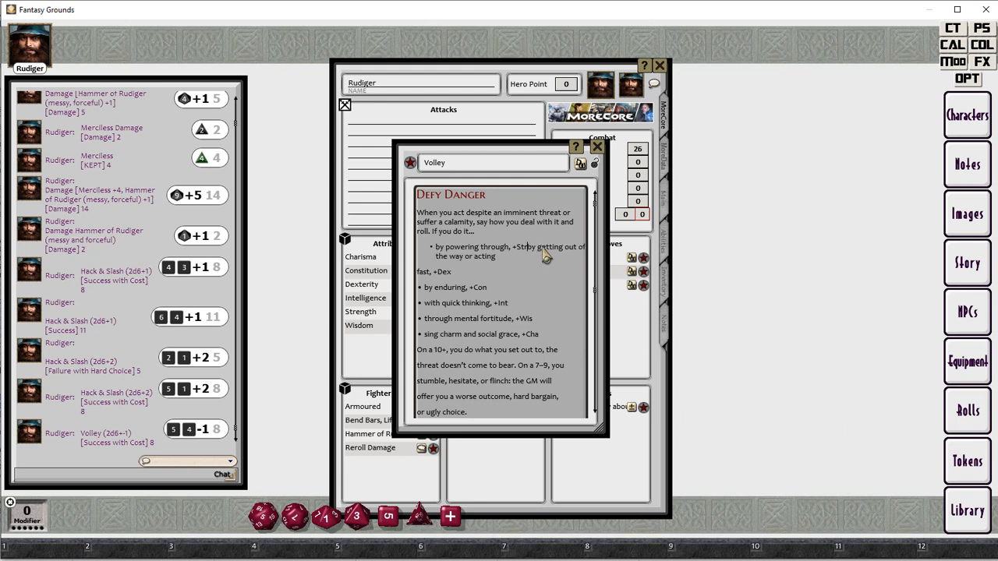
{"action": "key", "text": "Return"}
{"action": "left_click_drag", "start_coordinate": [435, 256], "coordinate": [432, 274]}
{"action": "key", "text": "ctrl+j"}
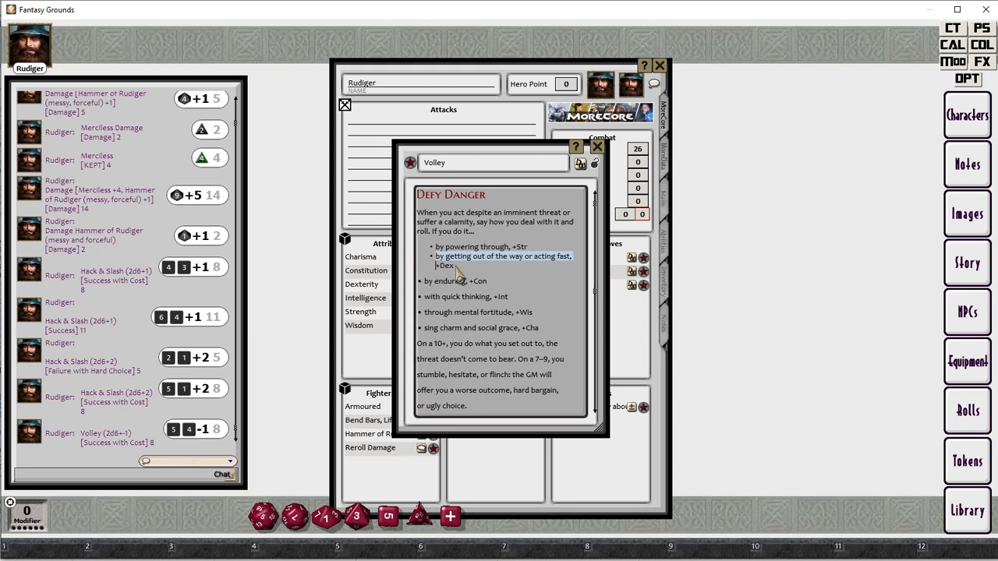
Turn "by enduring, +Con" and "with quick thinking, +Int" into list items, removing their pasted bullet characters.
{"action": "left_click", "coordinate": [458, 269]}
{"action": "key", "text": "Delete"}
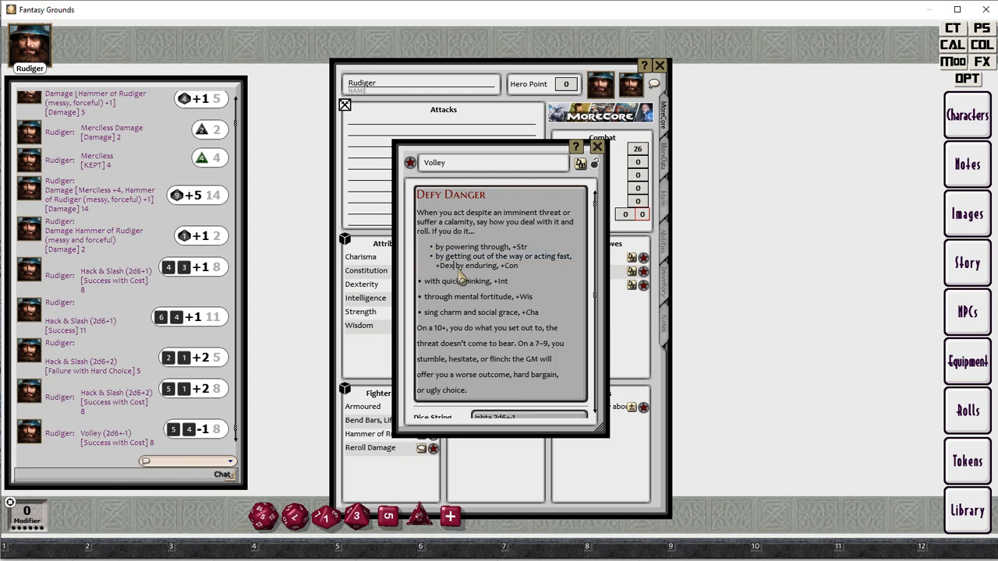
{"action": "key", "text": "Delete"}
{"action": "key", "text": "Return"}
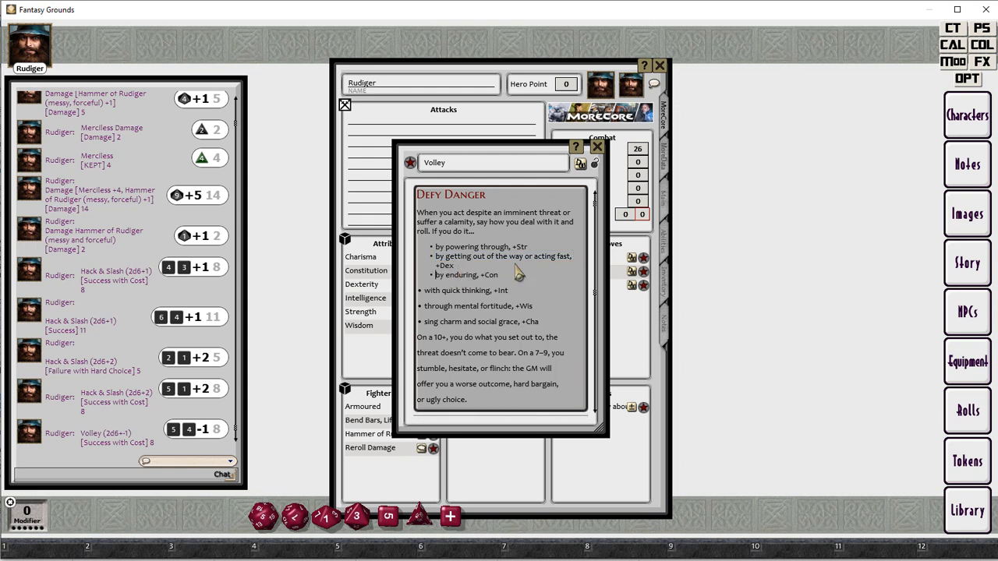
{"action": "key", "text": "Delete"}
{"action": "key", "text": "Delete"}
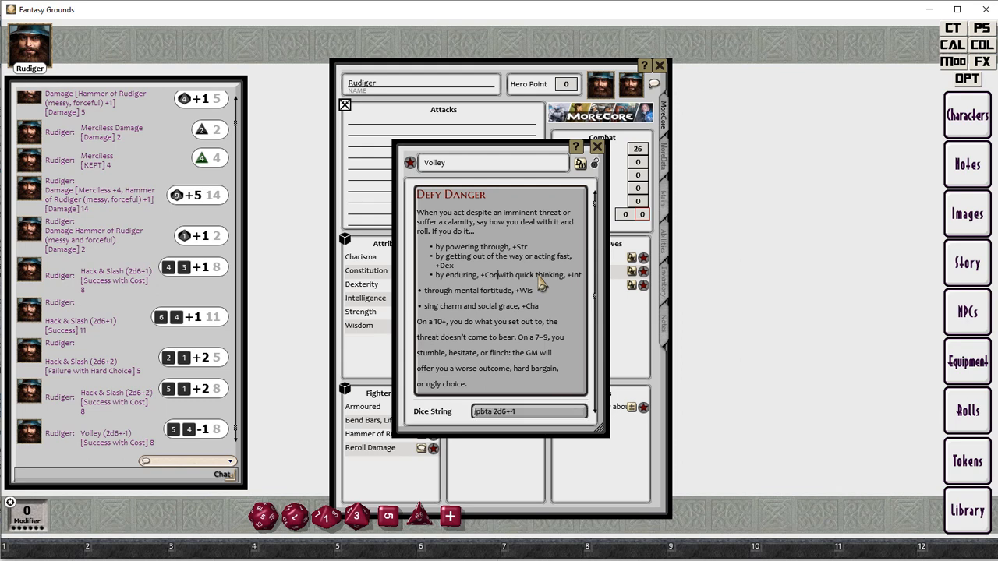
{"action": "key", "text": "Return"}
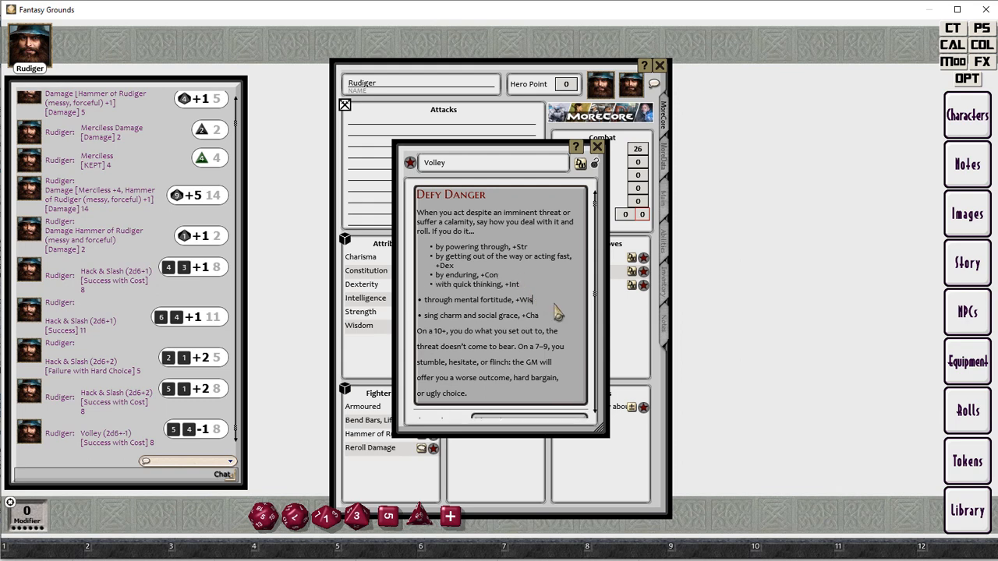
Turn the +Wis and +Cha options into bulleted list items without pasted bullet characters, correcting "sing charm" to "using charm".
{"action": "key", "text": "Delete"}
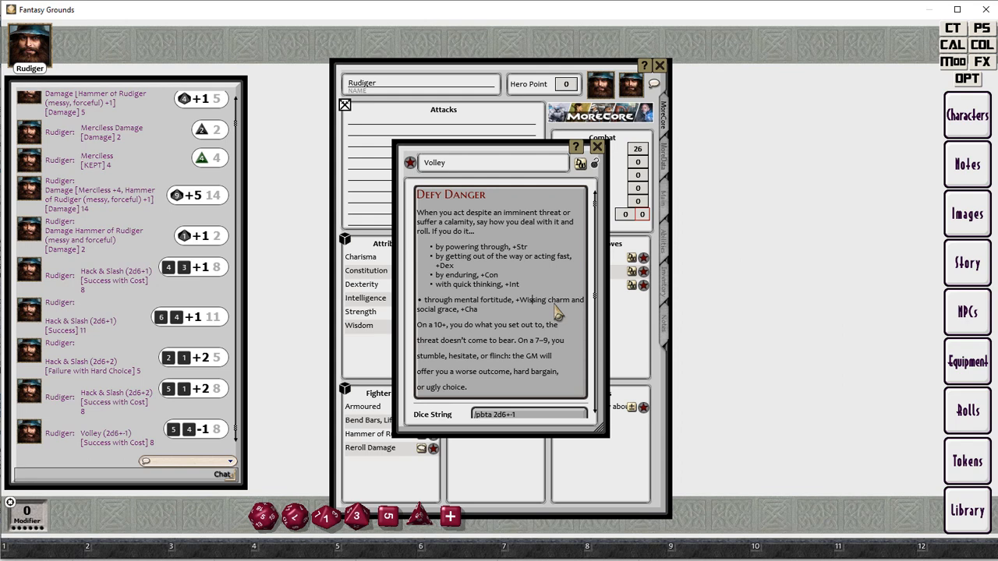
{"action": "key", "text": "Return"}
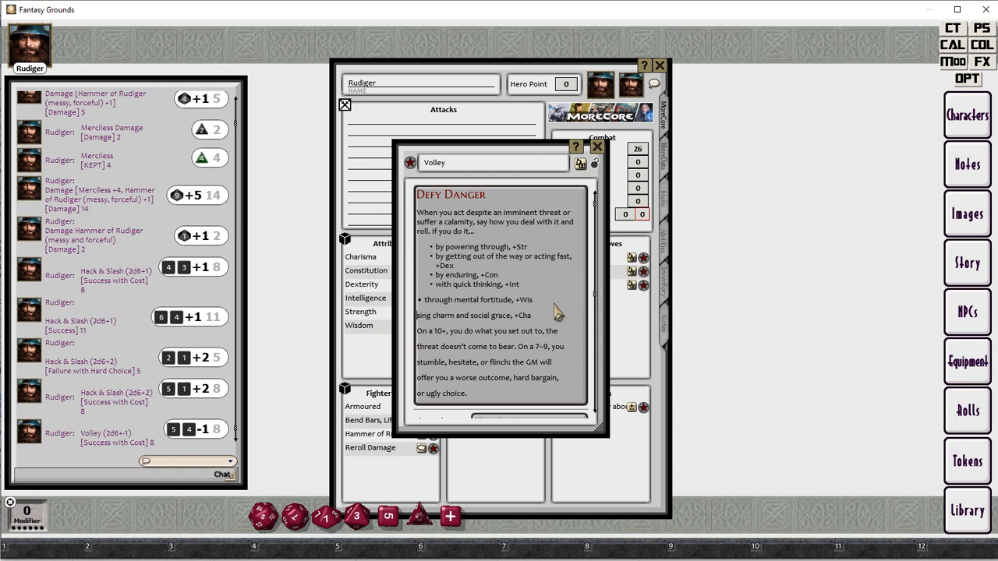
{"action": "key", "text": "ctrl+4"}
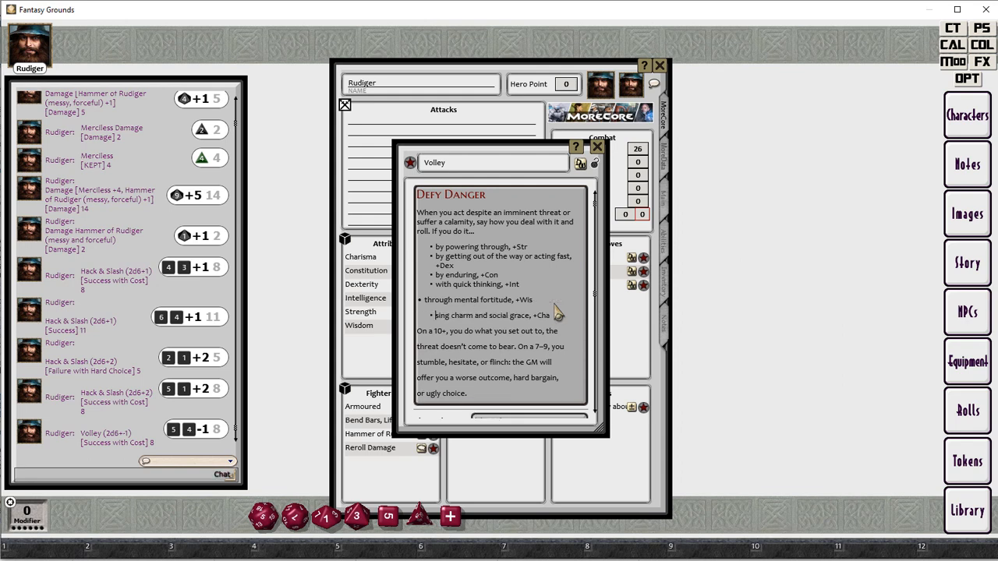
{"action": "type", "text": "u"}
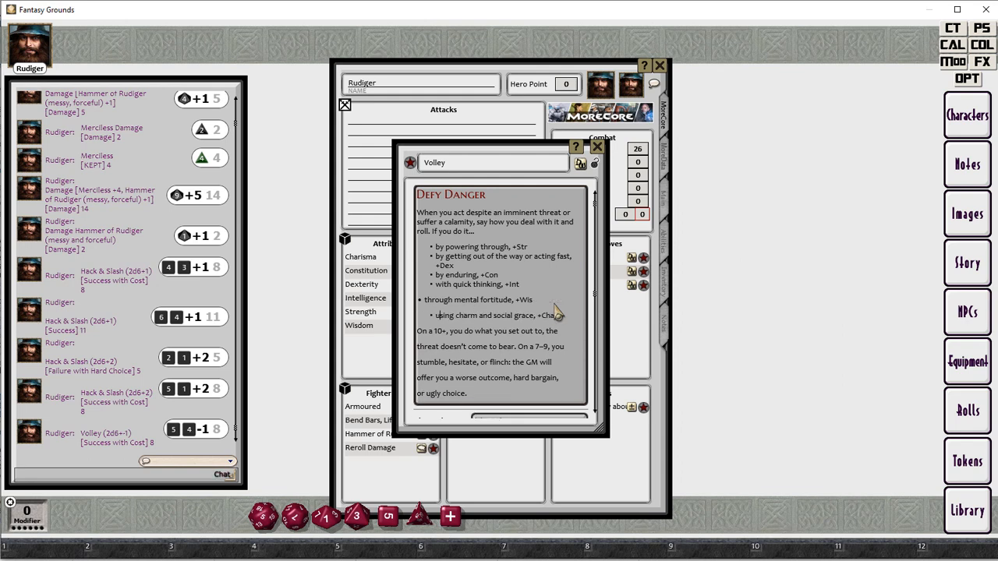
{"action": "left_click", "coordinate": [422, 304]}
{"action": "key", "text": "BackSpace"}
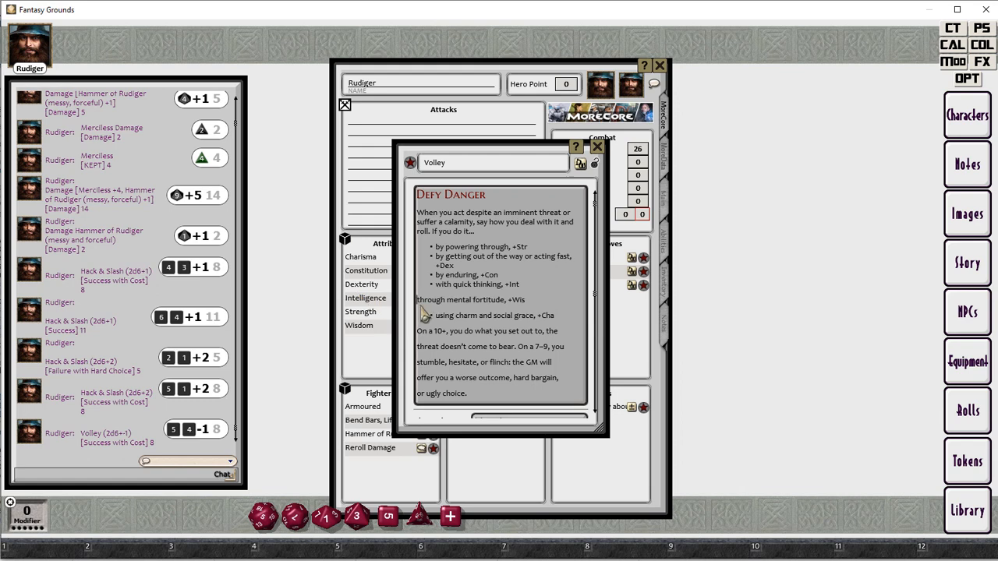
{"action": "key", "text": "BackSpace"}
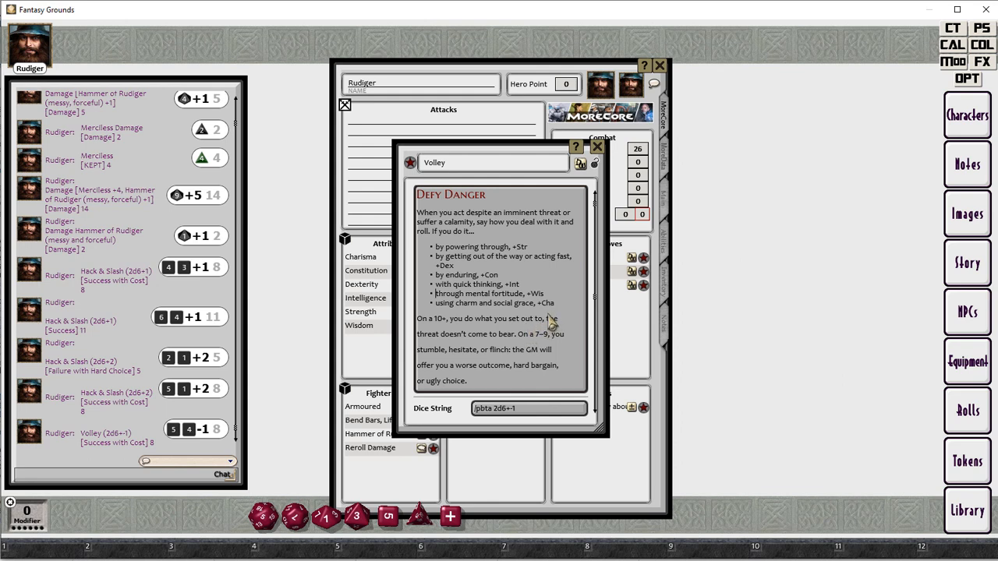
Merge the broken lines of the closing Defy Danger text, from "On a 10+" to "ugly choice", into one paragraph.
{"action": "left_click", "coordinate": [483, 329]}
{"action": "left_click_drag", "start_coordinate": [483, 335], "coordinate": [440, 379]}
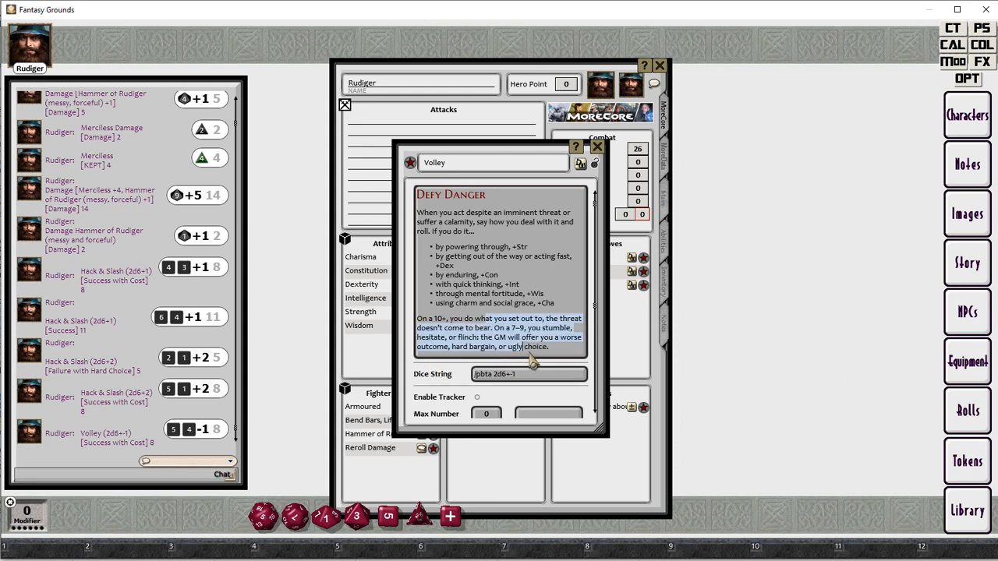
{"action": "left_click", "coordinate": [558, 351]}
Unhide parameters p2 and p3 of the Defy Danger move and set the p1 name to "Modifier".
{"action": "scroll", "coordinate": [560, 352], "scroll_direction": "down", "scroll_amount": 2}
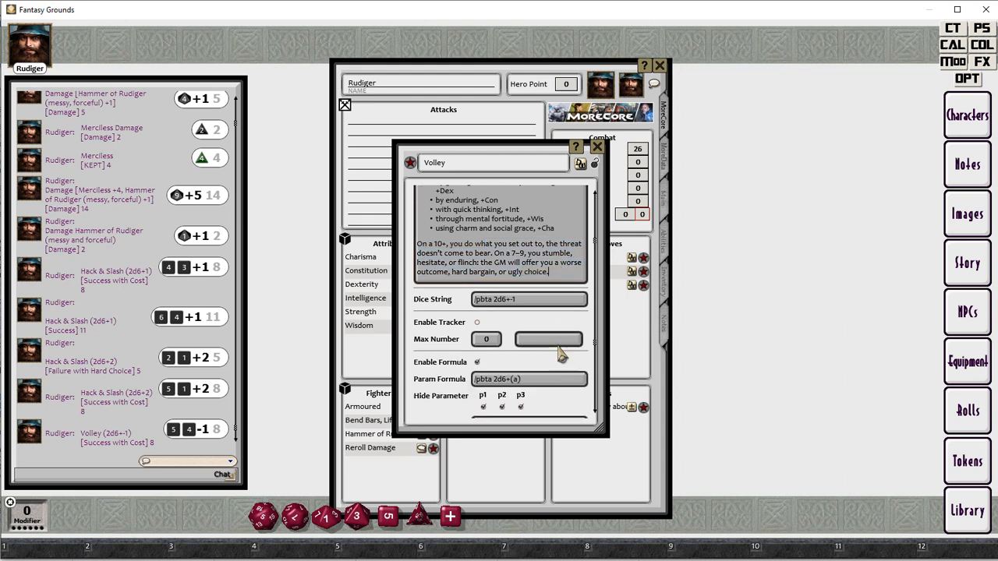
{"action": "scroll", "coordinate": [515, 327], "scroll_direction": "down", "scroll_amount": 1}
{"action": "scroll", "coordinate": [514, 327], "scroll_direction": "down", "scroll_amount": 1}
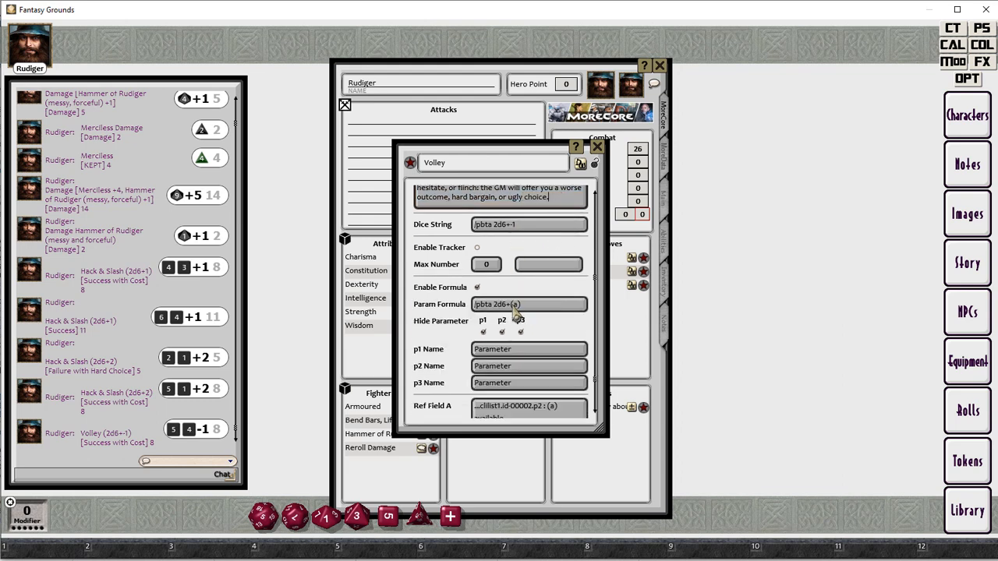
{"action": "left_click", "coordinate": [522, 333]}
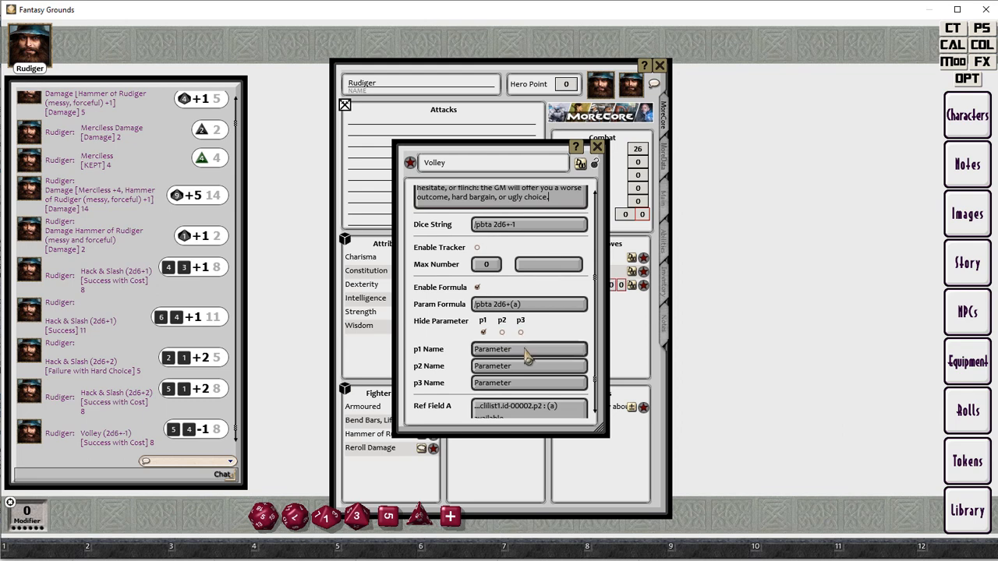
{"action": "left_click_drag", "start_coordinate": [536, 350], "coordinate": [464, 355]}
{"action": "type", "text": "Modifier"}
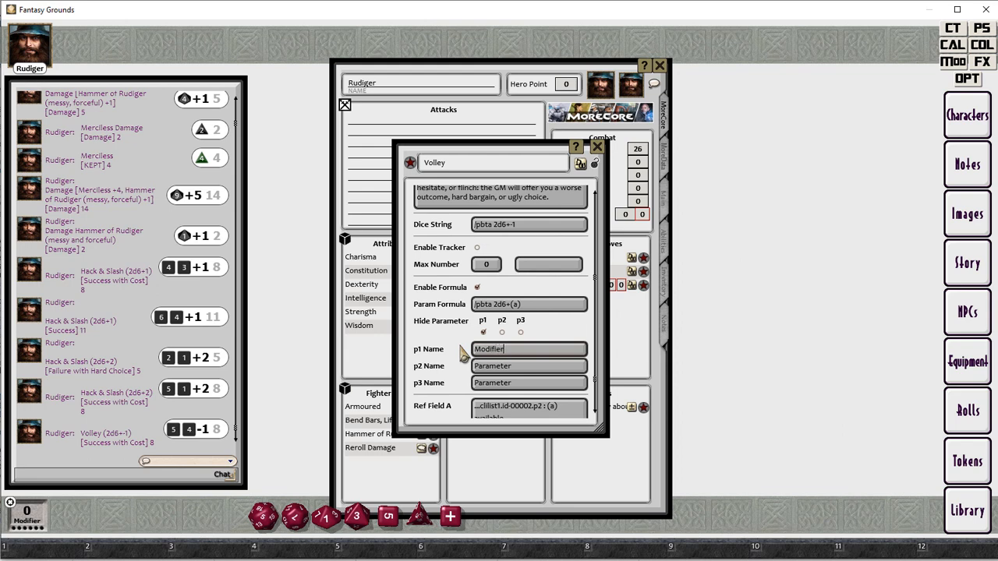
Reset Ref Field A of the copied Volley move and change its param formula to /pbta 2d6+(p1).
{"action": "key", "text": "Tab"}
{"action": "key", "text": "Tab"}
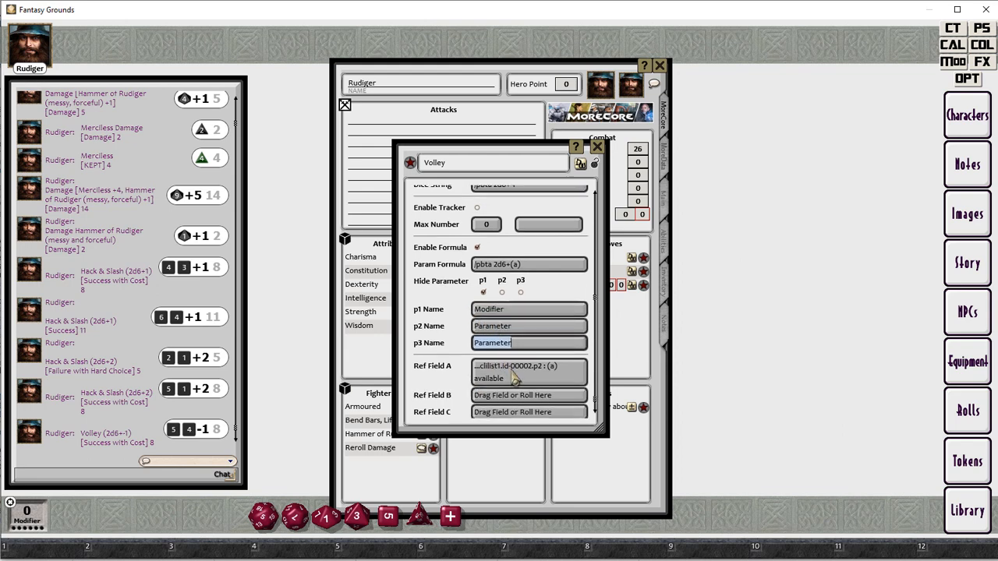
{"action": "right_click", "coordinate": [513, 371]}
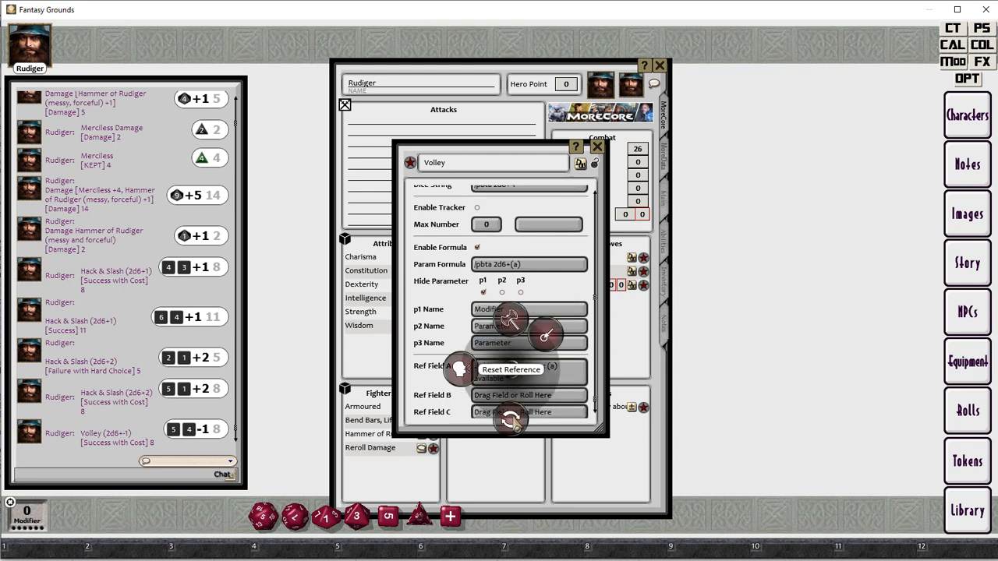
{"action": "left_click", "coordinate": [513, 419]}
{"action": "scroll", "coordinate": [551, 372], "scroll_direction": "up", "scroll_amount": 3}
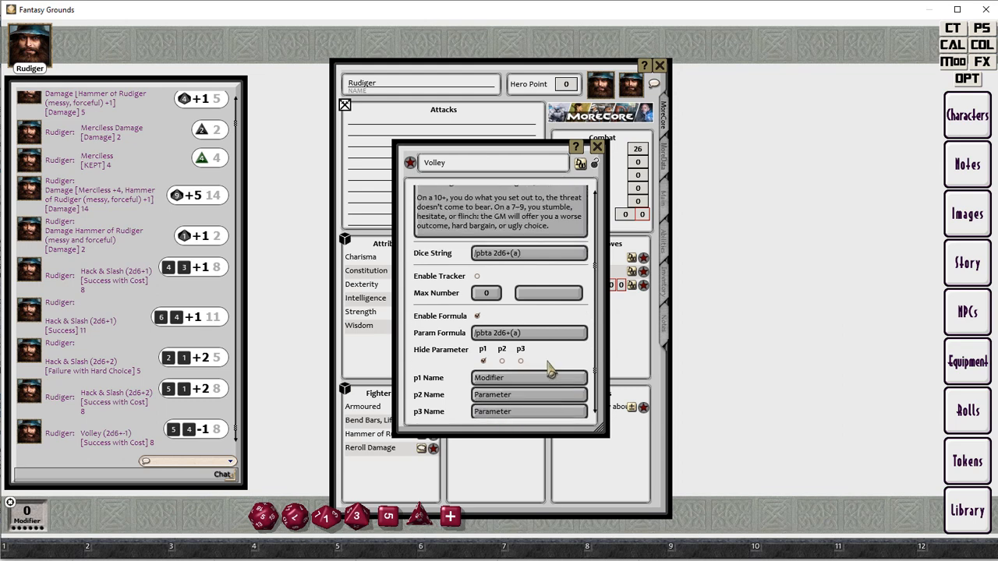
{"action": "left_click", "coordinate": [520, 333]}
{"action": "key", "text": "BackSpace"}
{"action": "key", "text": "Tab"}
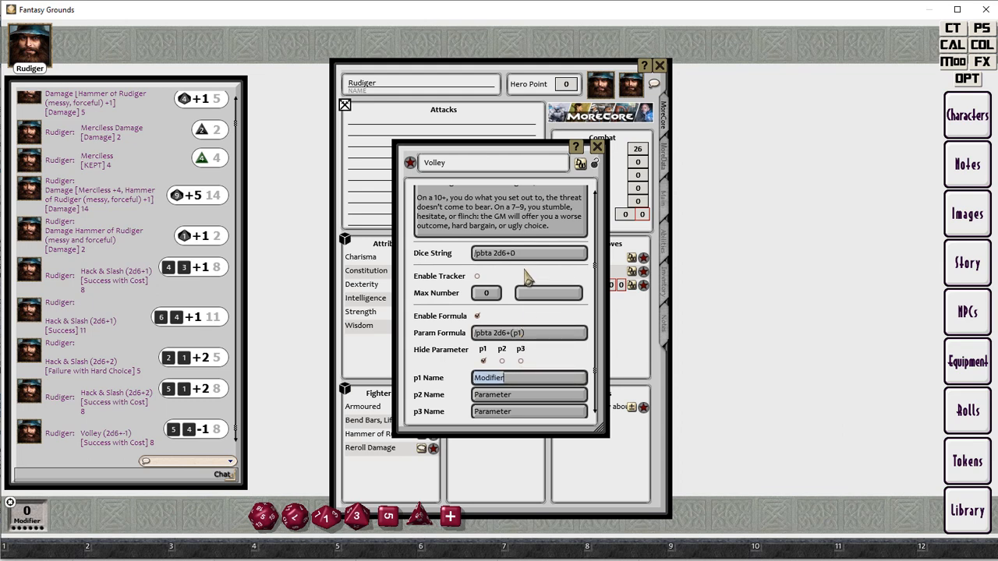
Move the roll window beside the character sheet, unhide parameter p1, and hide p2 and p3.
{"action": "left_click_drag", "start_coordinate": [500, 158], "coordinate": [766, 185]}
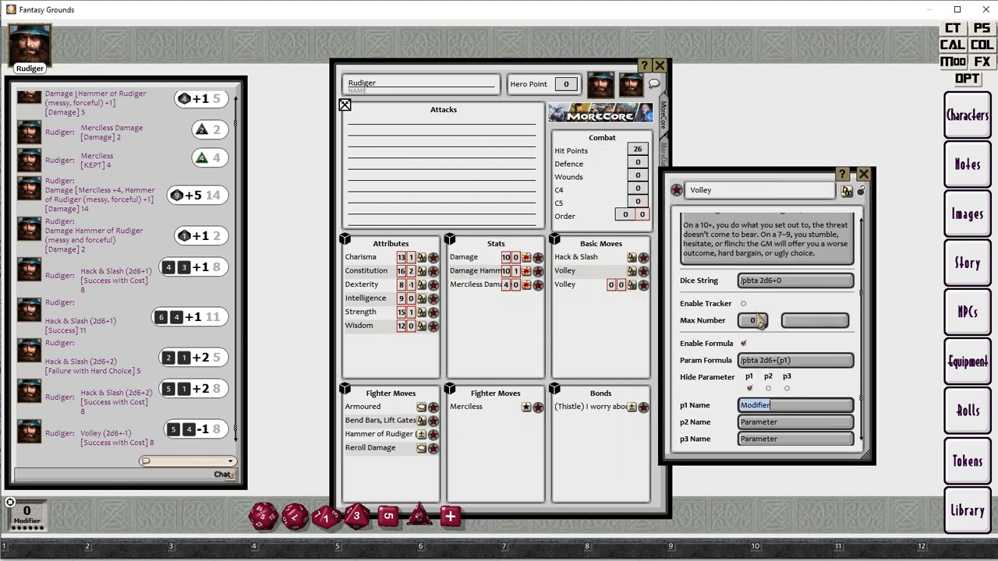
{"action": "left_click", "coordinate": [749, 389]}
{"action": "left_click", "coordinate": [768, 389]}
{"action": "left_click", "coordinate": [786, 389]}
{"action": "scroll", "coordinate": [807, 358], "scroll_direction": "up", "scroll_amount": 2}
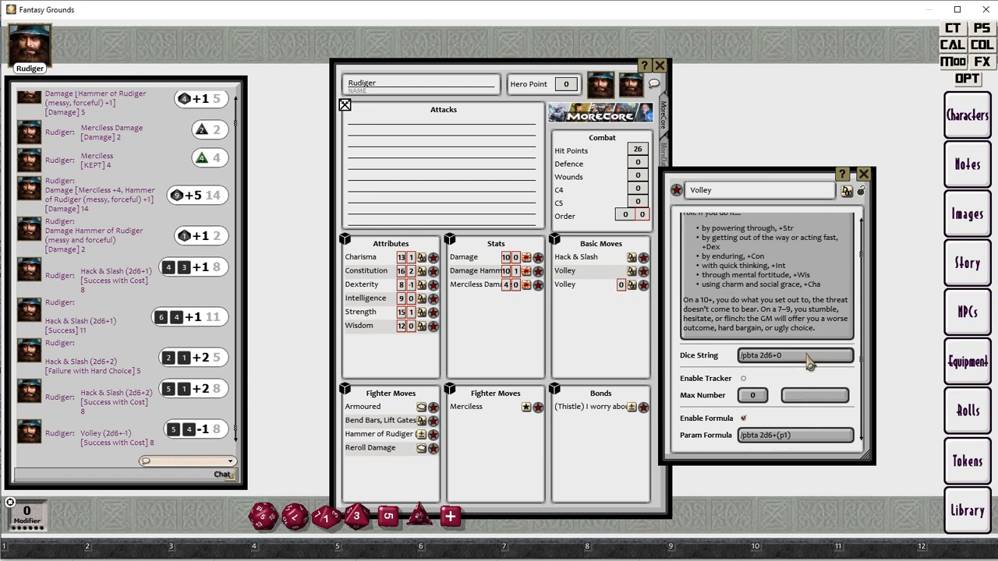
Rename the copied Volley move as Defy Danger, lock it and close its window.
{"action": "scroll", "coordinate": [810, 361], "scroll_direction": "up", "scroll_amount": 2}
{"action": "double_click", "coordinate": [687, 191]}
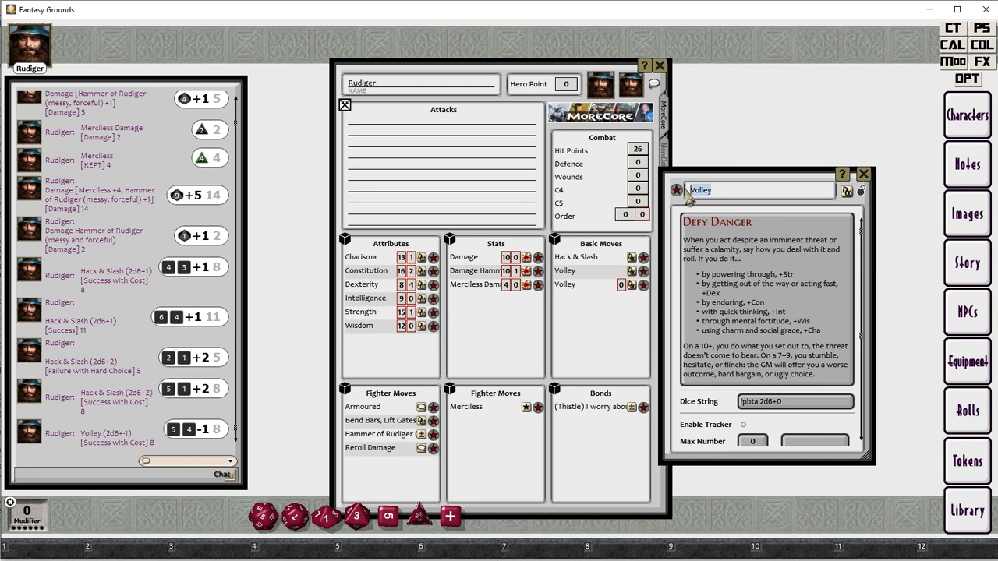
{"action": "type", "text": "Defy Danger"}
{"action": "left_click", "coordinate": [861, 192]}
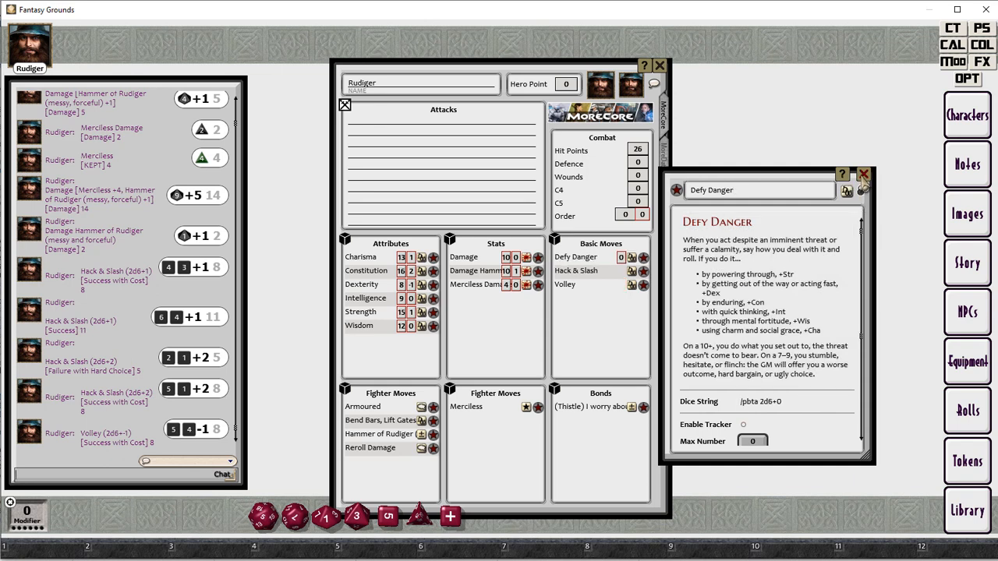
{"action": "left_click", "coordinate": [863, 174]}
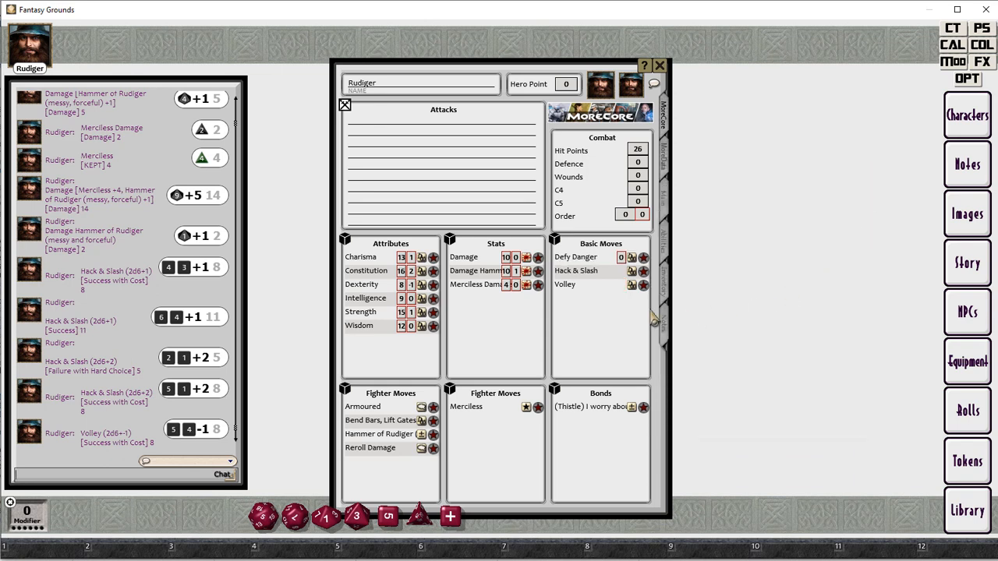
Roll Defy Danger three times, using modifiers of 1, 2 and -1.
{"action": "double_click", "coordinate": [631, 258]}
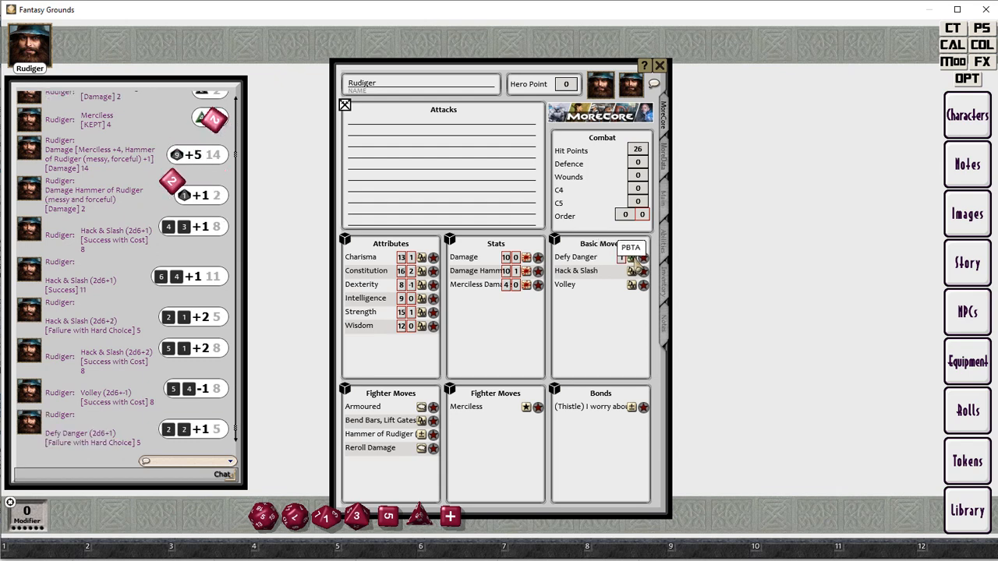
{"action": "scroll", "coordinate": [621, 258], "scroll_direction": "up", "scroll_amount": 1}
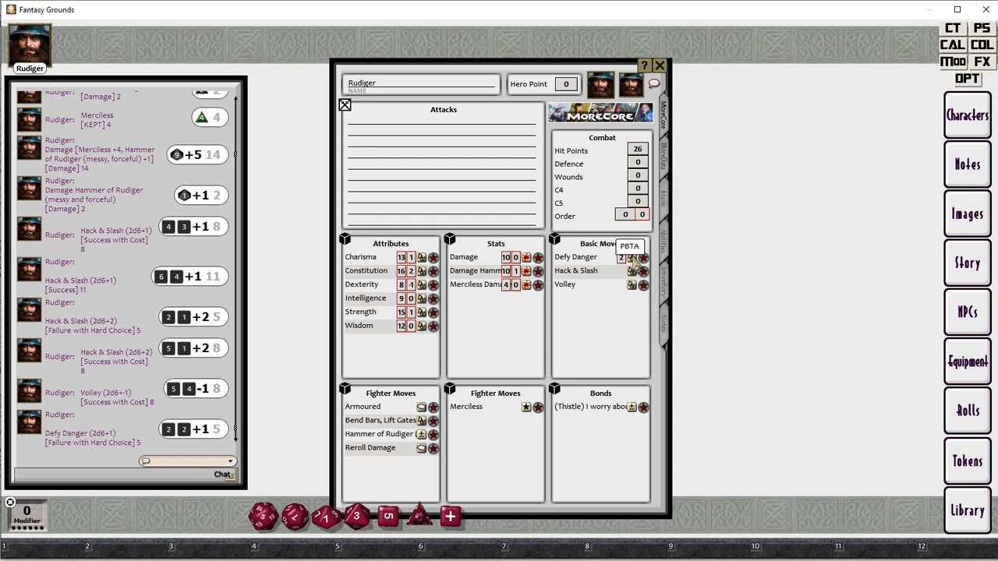
{"action": "double_click", "coordinate": [633, 260]}
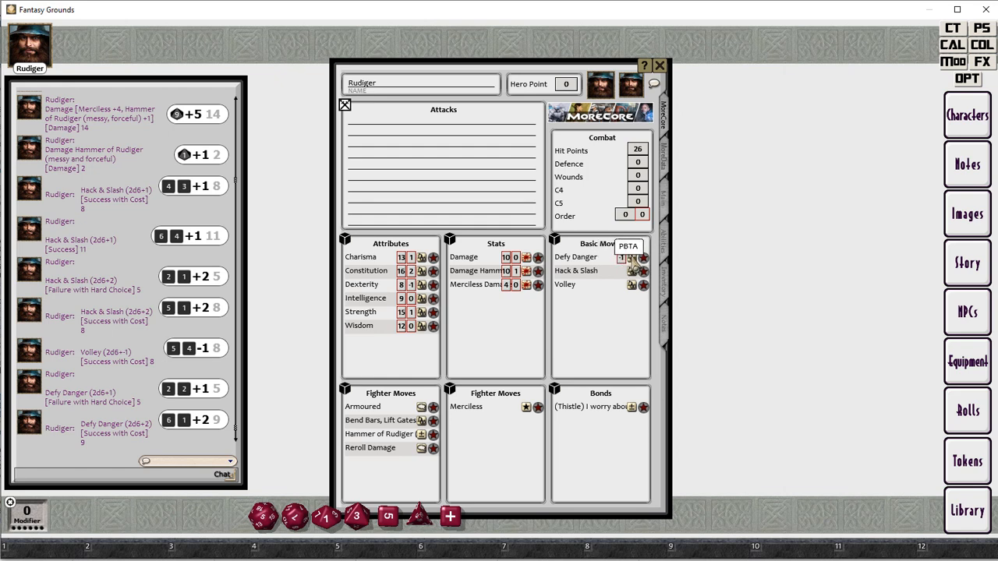
{"action": "left_click", "coordinate": [633, 260]}
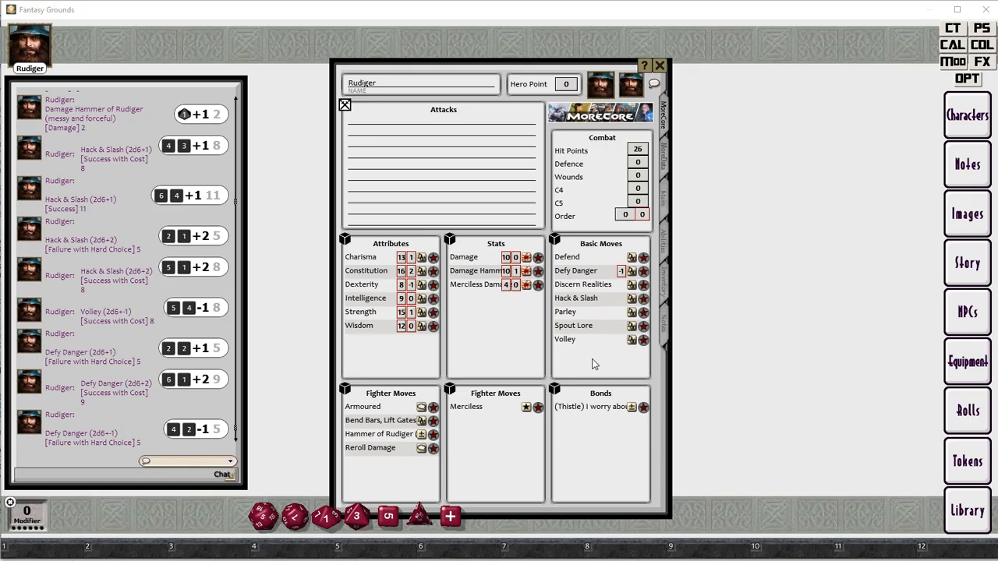
Create a new roll in Basic Moves, name it Aid and place its window beside the sheet.
{"action": "right_click", "coordinate": [592, 364]}
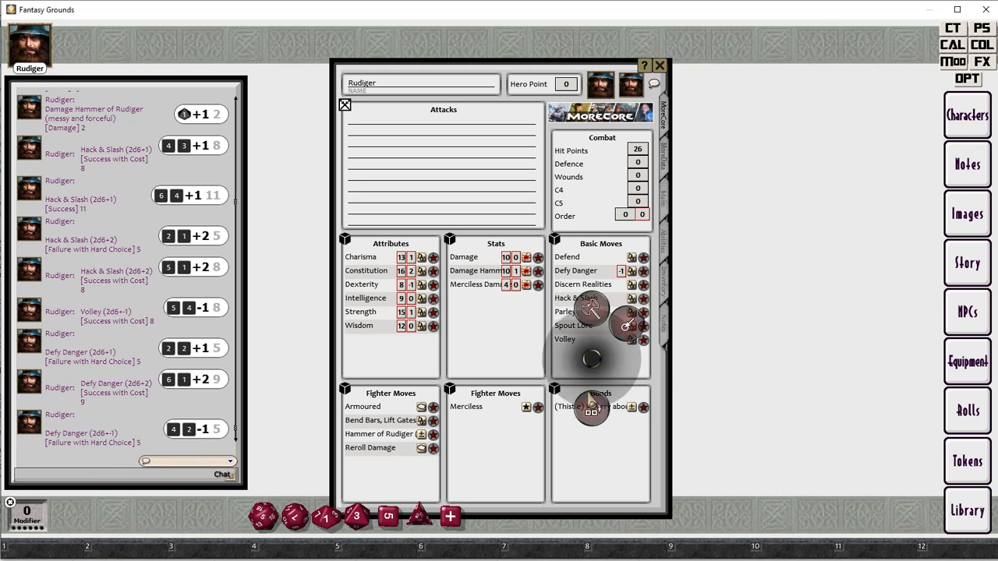
{"action": "left_click", "coordinate": [593, 402]}
{"action": "left_click", "coordinate": [634, 257]}
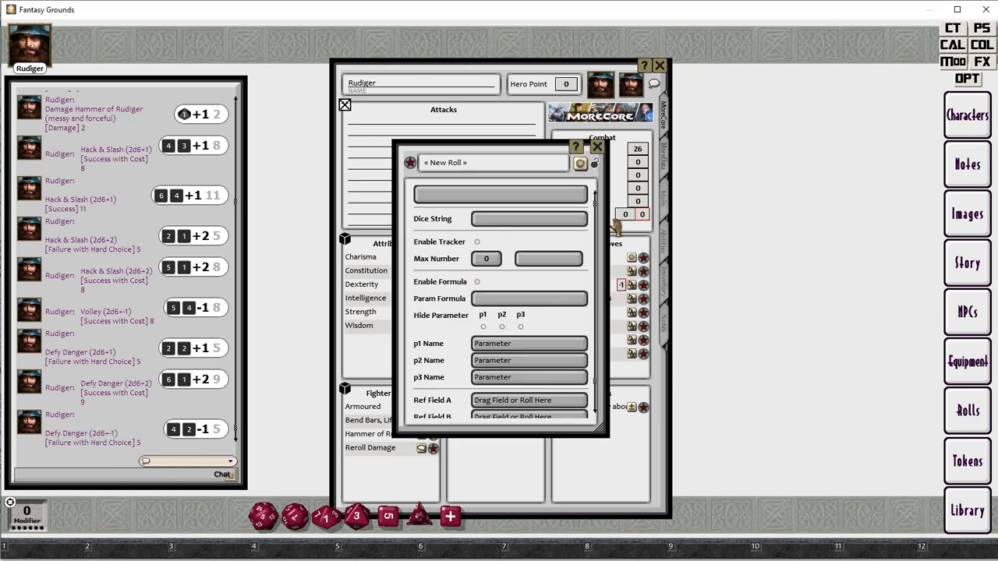
{"action": "left_click_drag", "start_coordinate": [508, 156], "coordinate": [837, 158]}
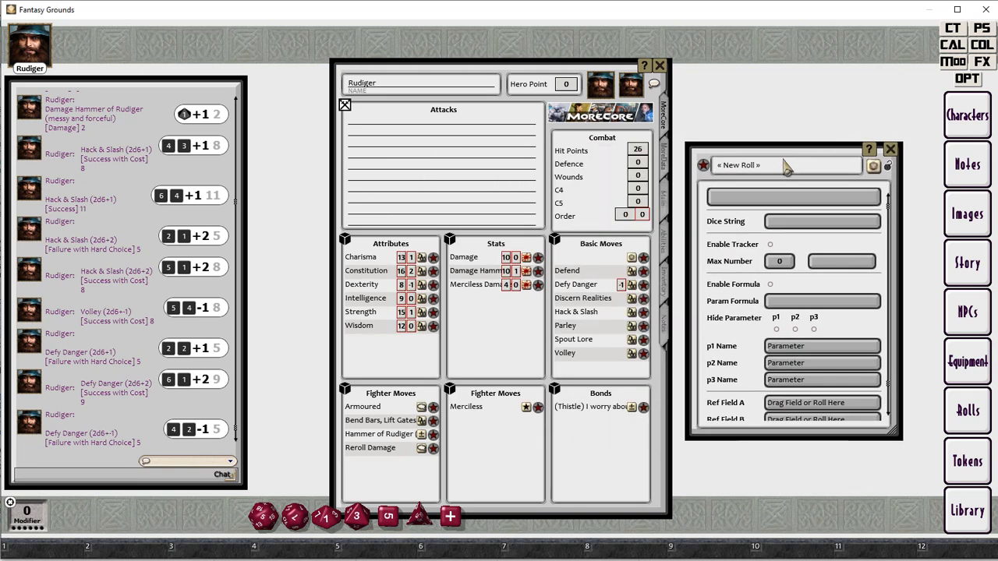
{"action": "left_click", "coordinate": [786, 166]}
{"action": "type", "text": "Aid"}
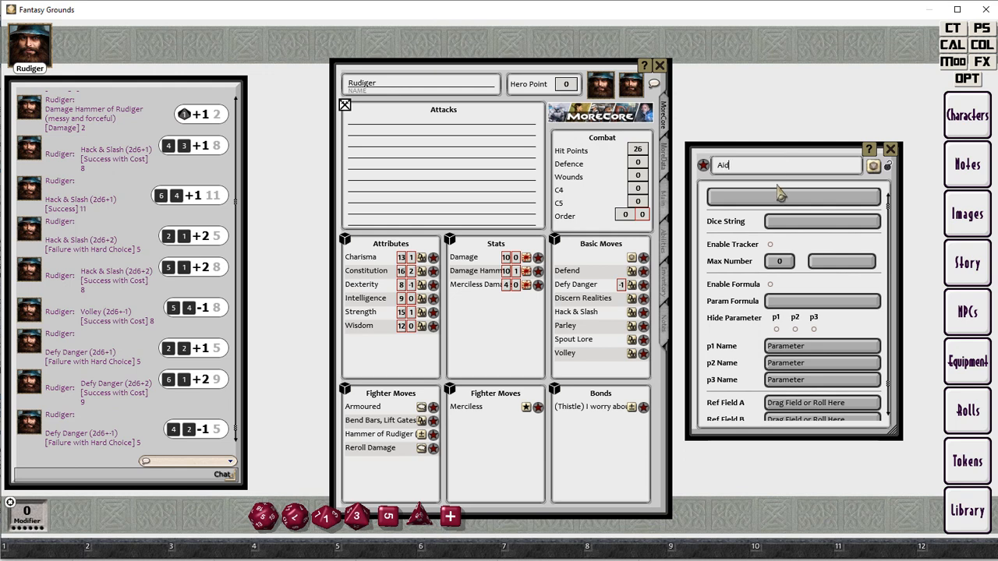
Add the "Aid or Interfere" rules text as the Aid move's description and merge its broken lines into one paragraph.
{"action": "left_click", "coordinate": [752, 209]}
{"action": "type", "text": "Aid or Interfere When you help or hinder someone you have a Bond with, roll+Bond with them. On a 10+ they take +1 or -2, your choice. On a 7–9 you also expose yourself to danger, retribution, or cost."}
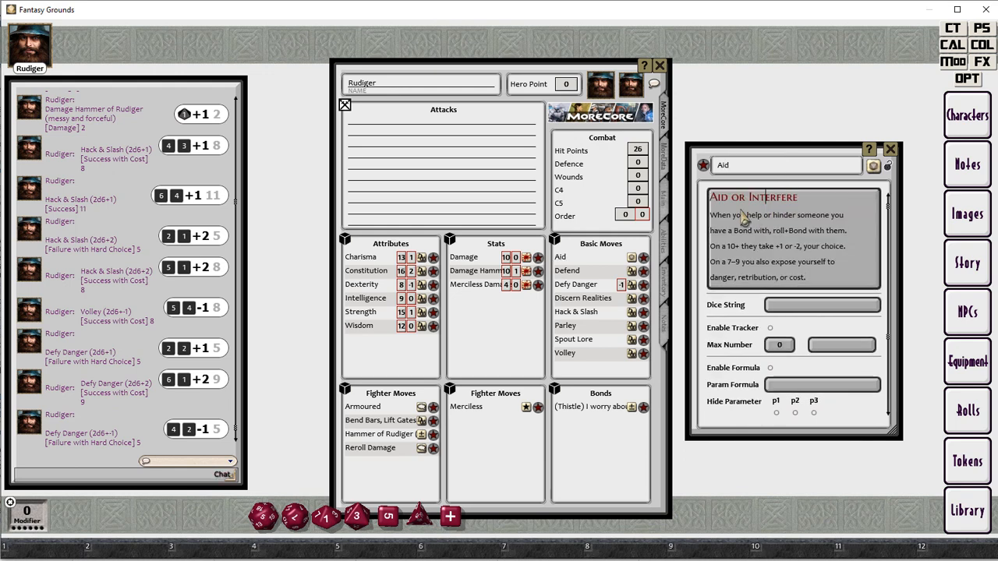
{"action": "left_click_drag", "start_coordinate": [733, 216], "coordinate": [743, 284]}
{"action": "key", "text": "ctrl+r"}
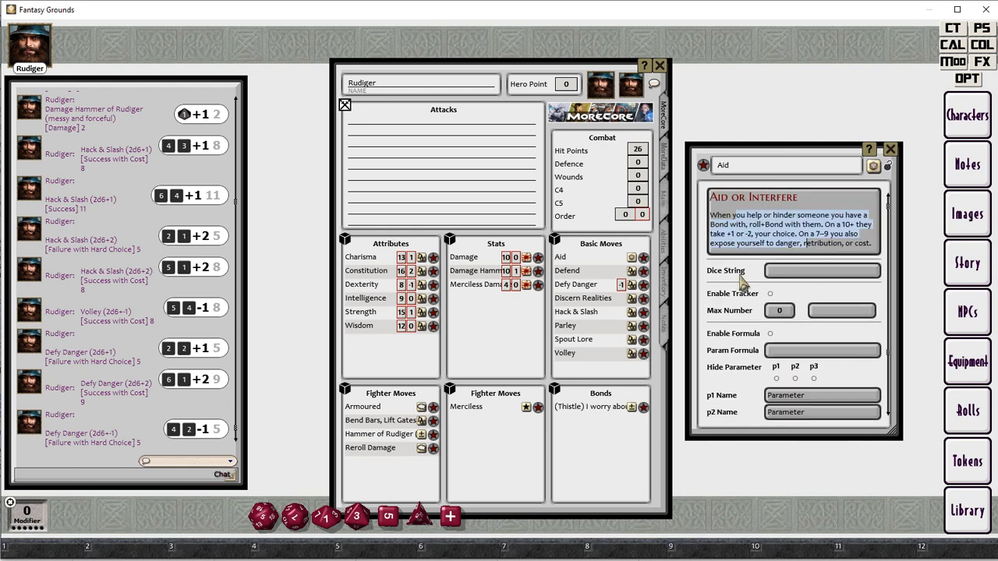
Make Aid a /pbta roll, enable its formula and set the param formula to /pbta 2d6+(p1).
{"action": "left_click", "coordinate": [776, 274]}
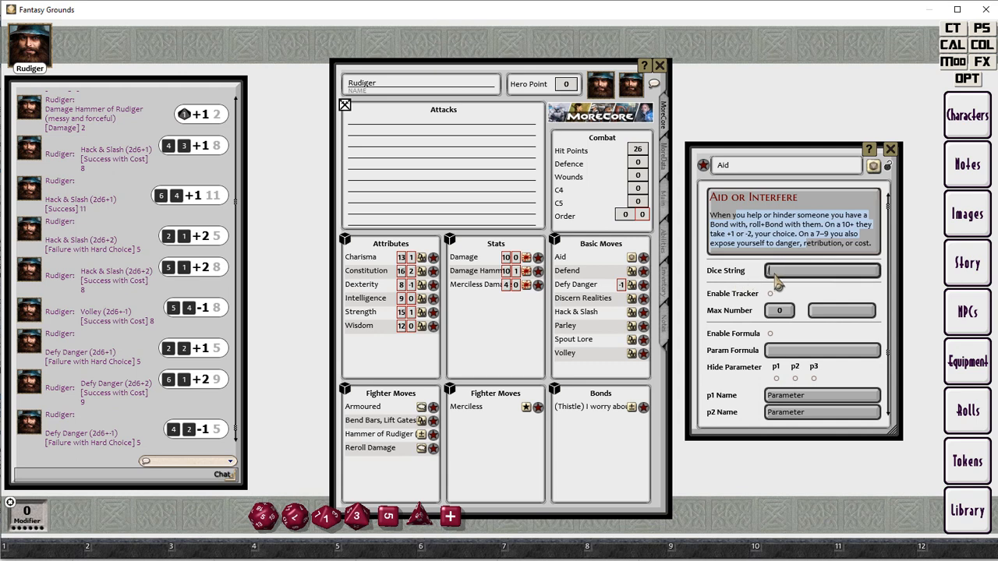
{"action": "type", "text": "/pbta"}
{"action": "key", "text": "Return"}
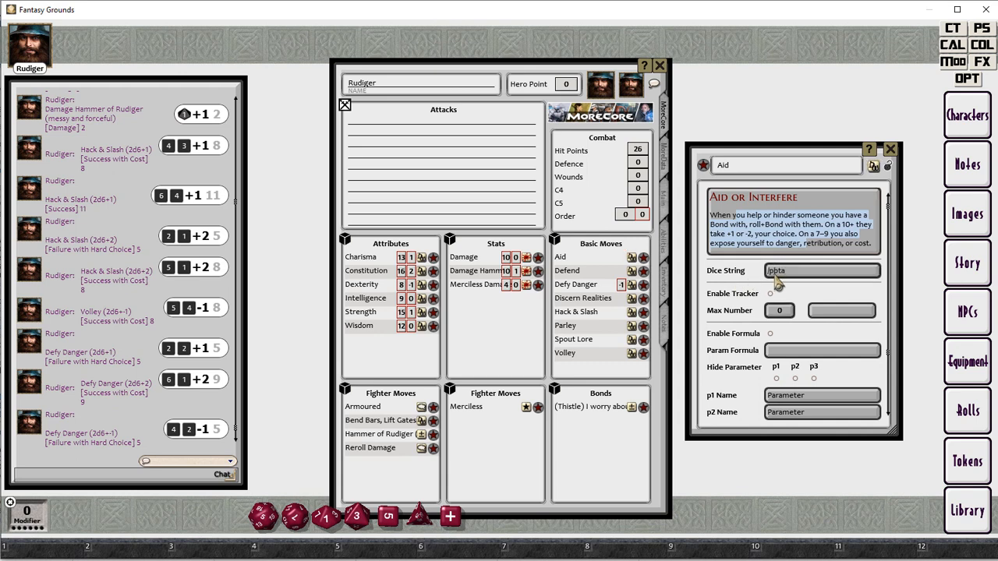
{"action": "left_click", "coordinate": [770, 334]}
{"action": "left_click", "coordinate": [781, 351]}
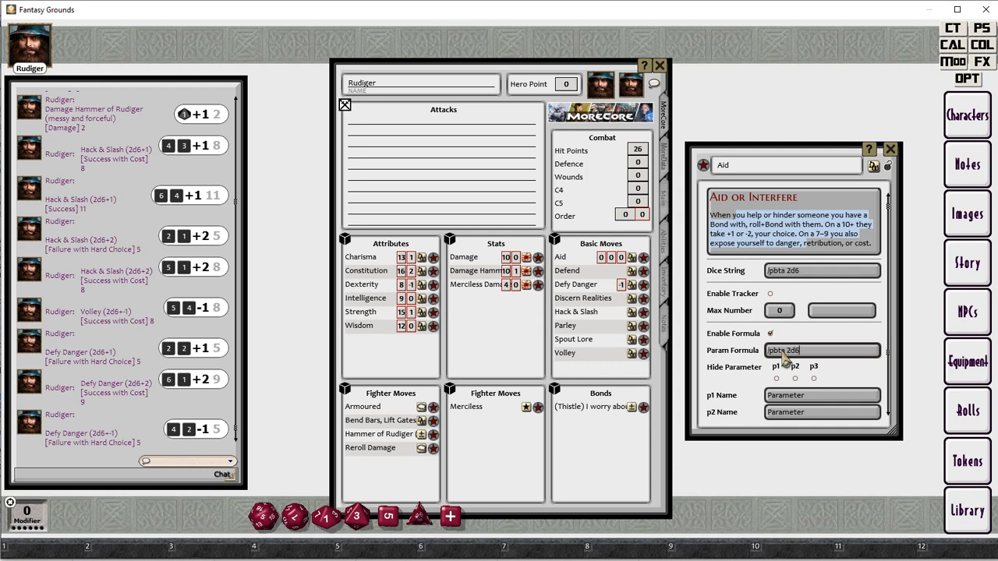
{"action": "key", "text": "shift"}
{"action": "type", "text": "/pbta 2d6+(p1)"}
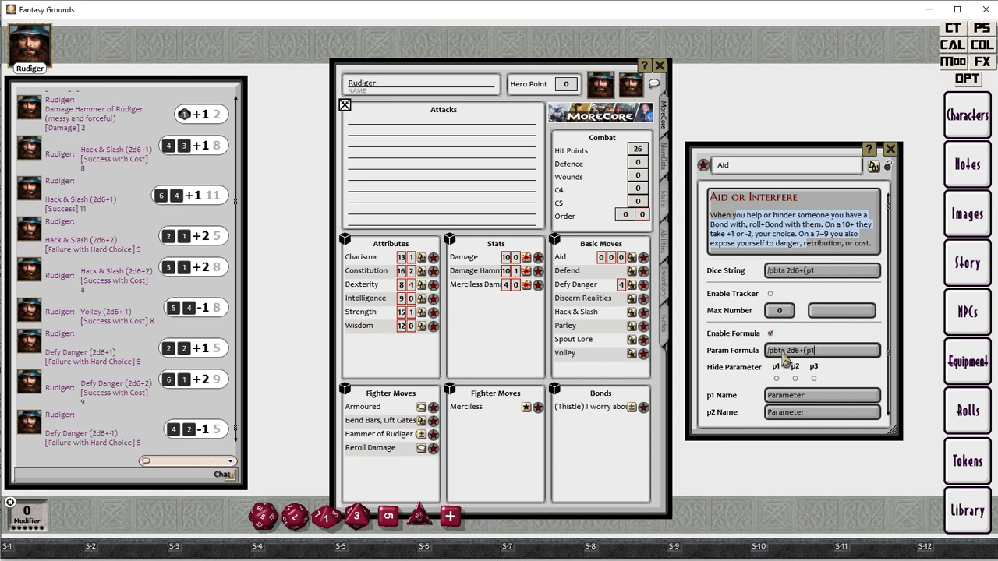
Hide parameters p2 and p3 of the Aid move, name p1 "Modifier" and lock the move.
{"action": "left_click", "coordinate": [794, 378]}
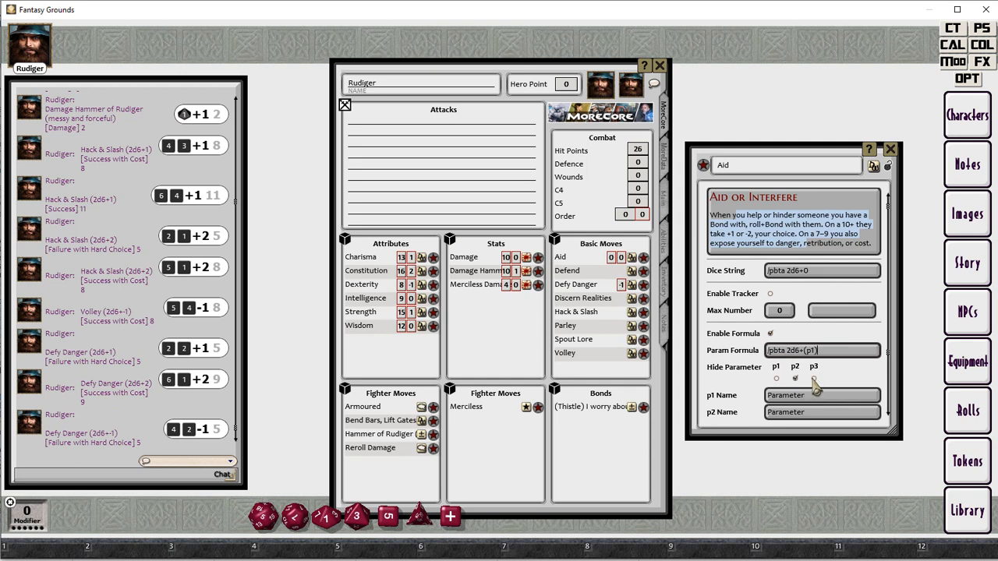
{"action": "left_click", "coordinate": [813, 378]}
{"action": "left_click", "coordinate": [807, 396]}
{"action": "double_click", "coordinate": [807, 396]}
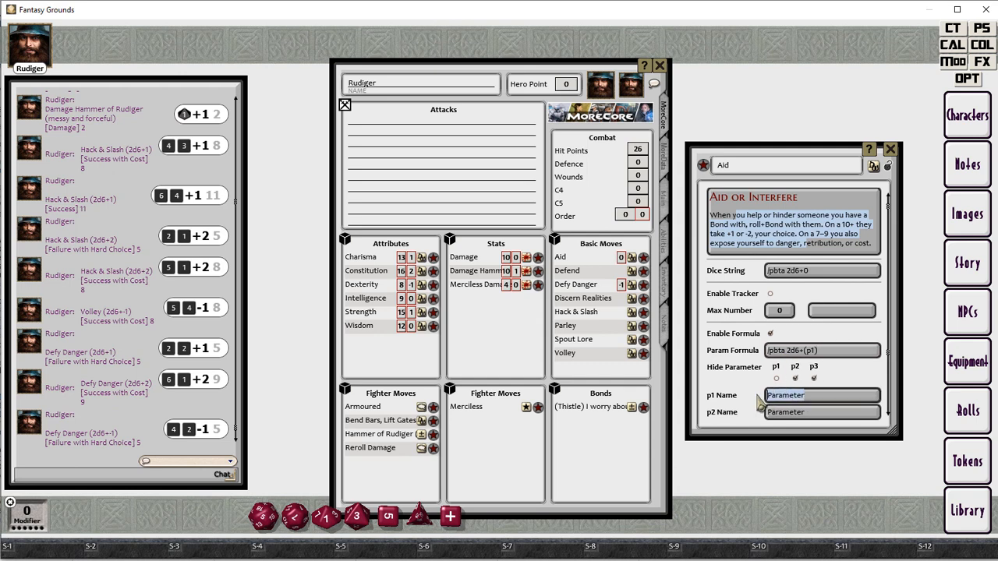
{"action": "type", "text": "Mo"}
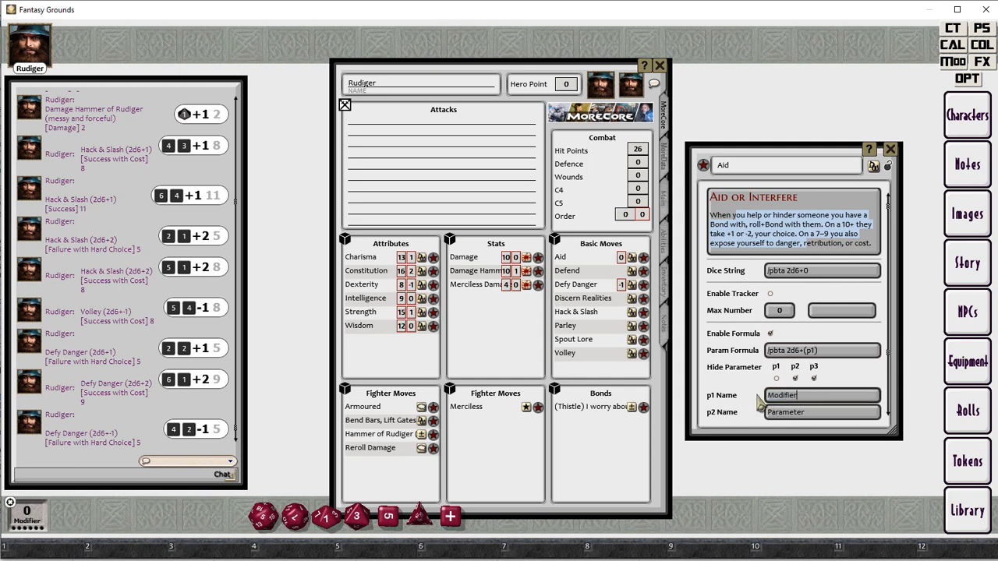
{"action": "type", "text": "difier"}
{"action": "key", "text": "Tab"}
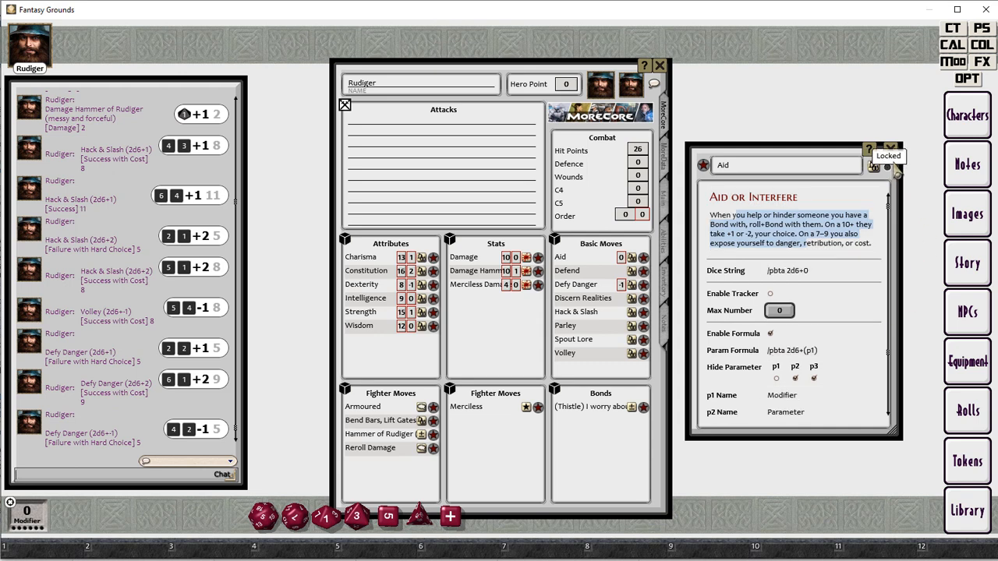
Close the Aid move's window and roll Aid with a modifier of 1.
{"action": "left_click", "coordinate": [889, 148]}
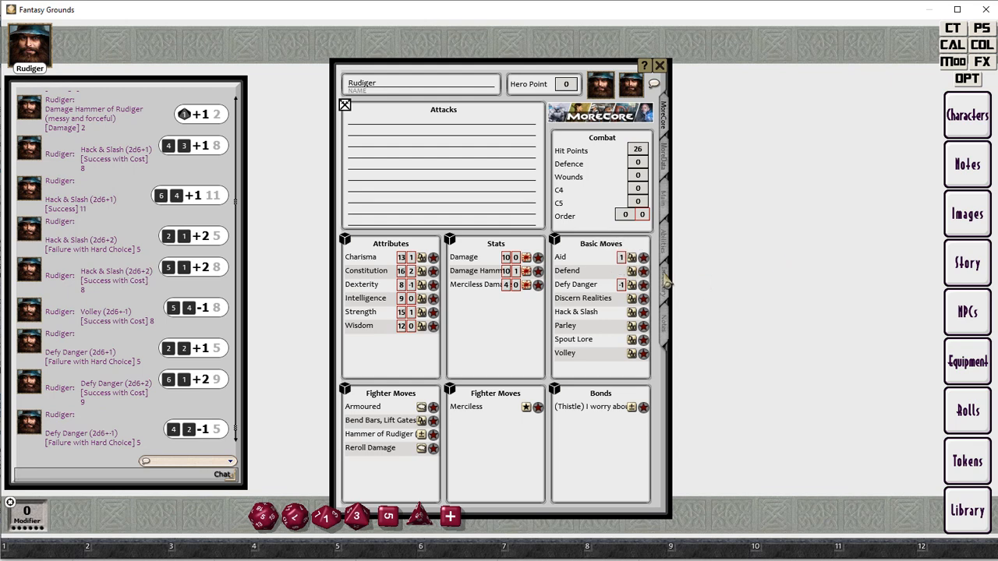
{"action": "double_click", "coordinate": [636, 267]}
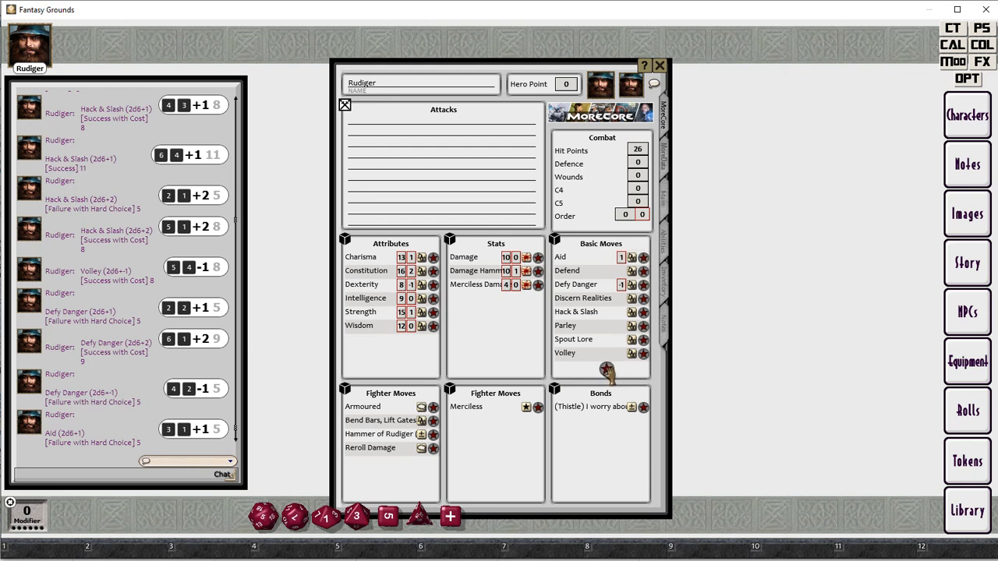
Duplicate the Aid move as a locked move named Interfere and roll it with a modifier of -2.
{"action": "left_click", "coordinate": [642, 266]}
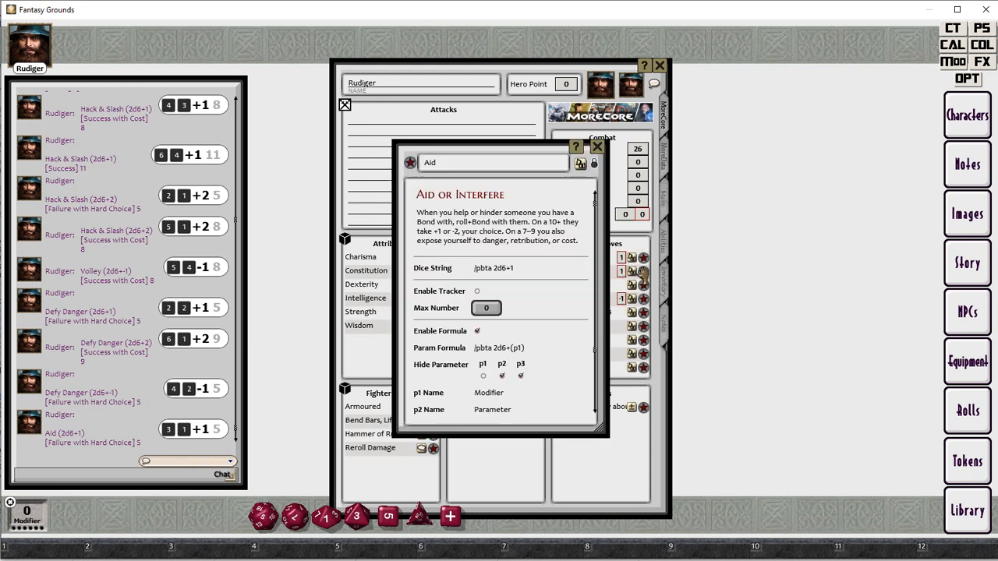
{"action": "left_click", "coordinate": [594, 163]}
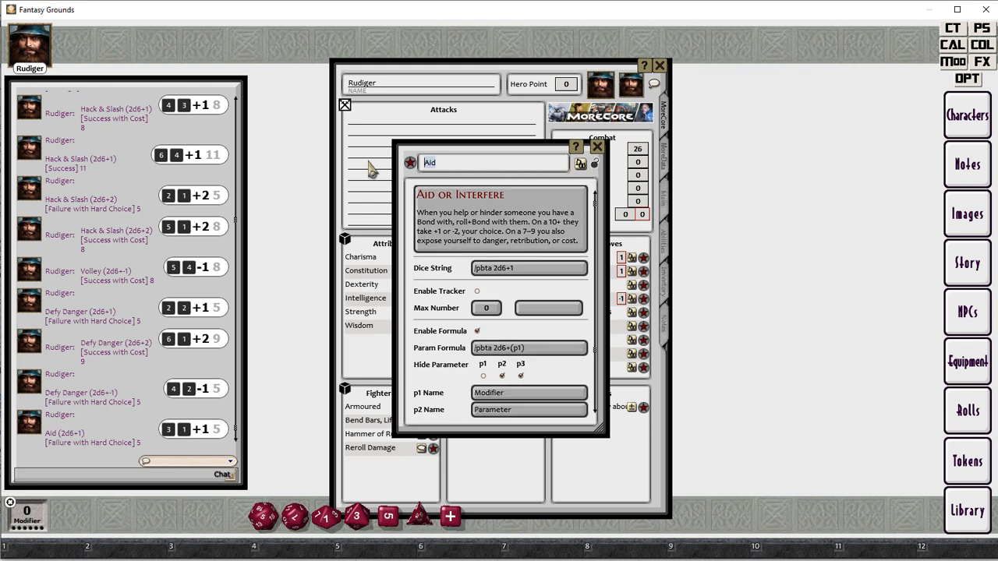
{"action": "key", "text": "BackSpace"}
{"action": "left_click", "coordinate": [595, 164]}
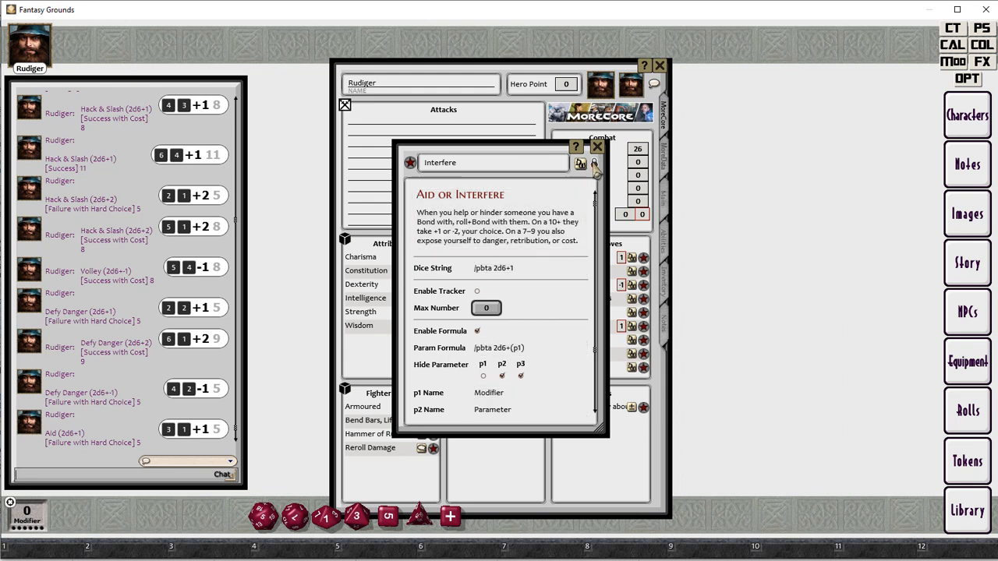
{"action": "left_click", "coordinate": [597, 147]}
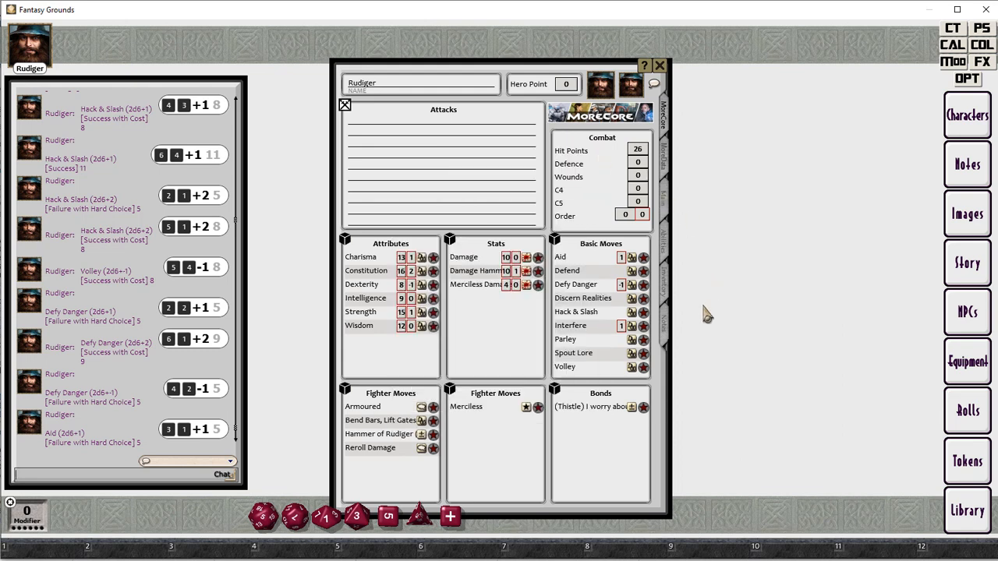
{"action": "left_click", "coordinate": [632, 327]}
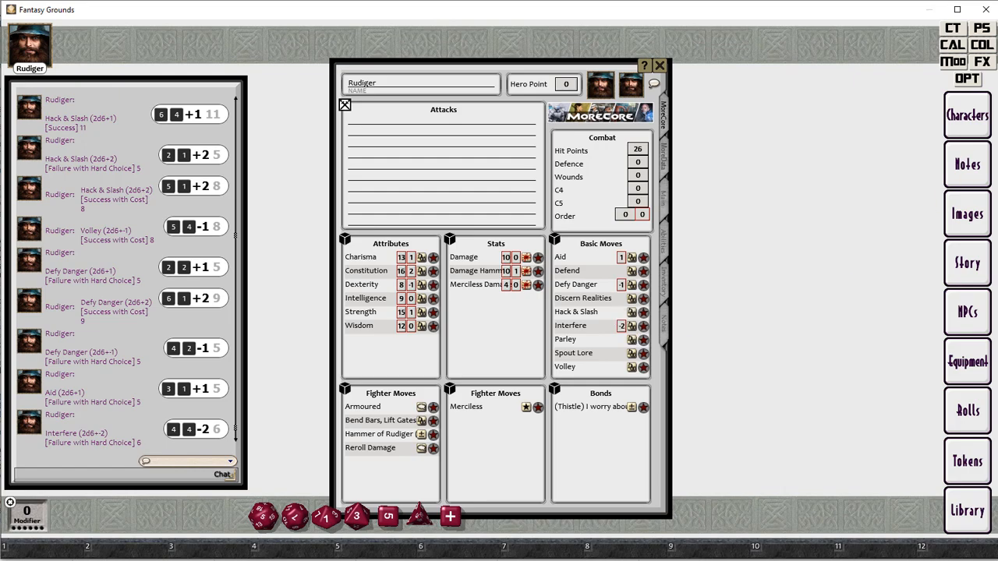
Open the character's inventory and add six blank item rows.
{"action": "left_click", "coordinate": [664, 284]}
{"action": "right_click", "coordinate": [438, 181]}
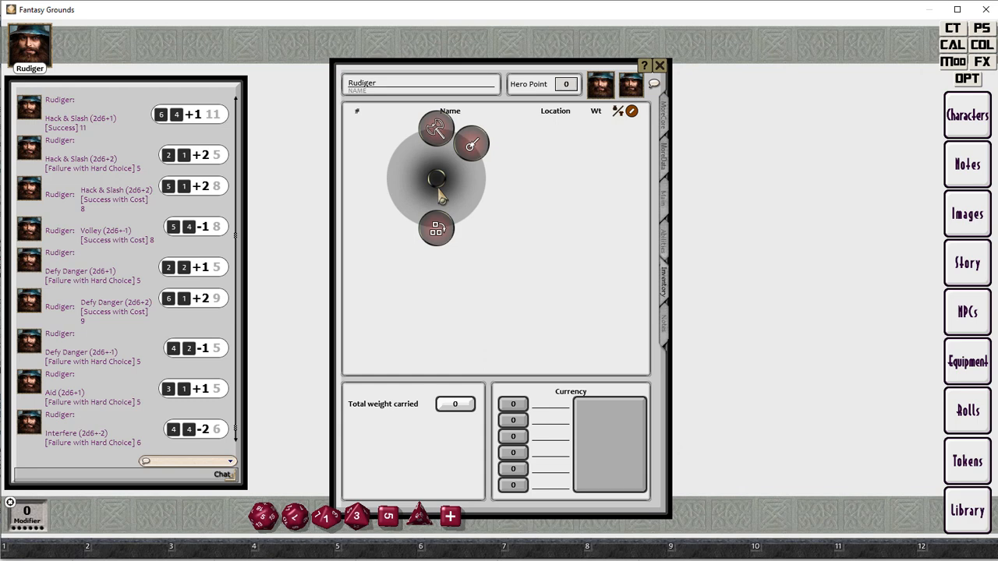
{"action": "left_click", "coordinate": [638, 119]}
{"action": "left_click", "coordinate": [632, 112]}
{"action": "left_click", "coordinate": [616, 111]}
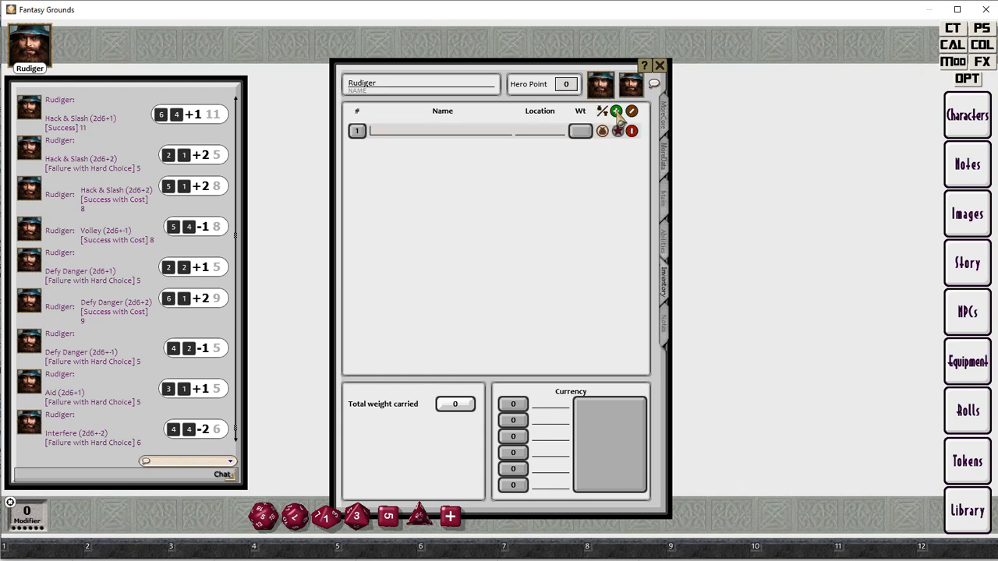
{"action": "left_click", "coordinate": [616, 113]}
{"action": "left_click", "coordinate": [616, 113]}
{"action": "left_click", "coordinate": [615, 113]}
{"action": "left_click", "coordinate": [616, 113]}
{"action": "left_click", "coordinate": [616, 113]}
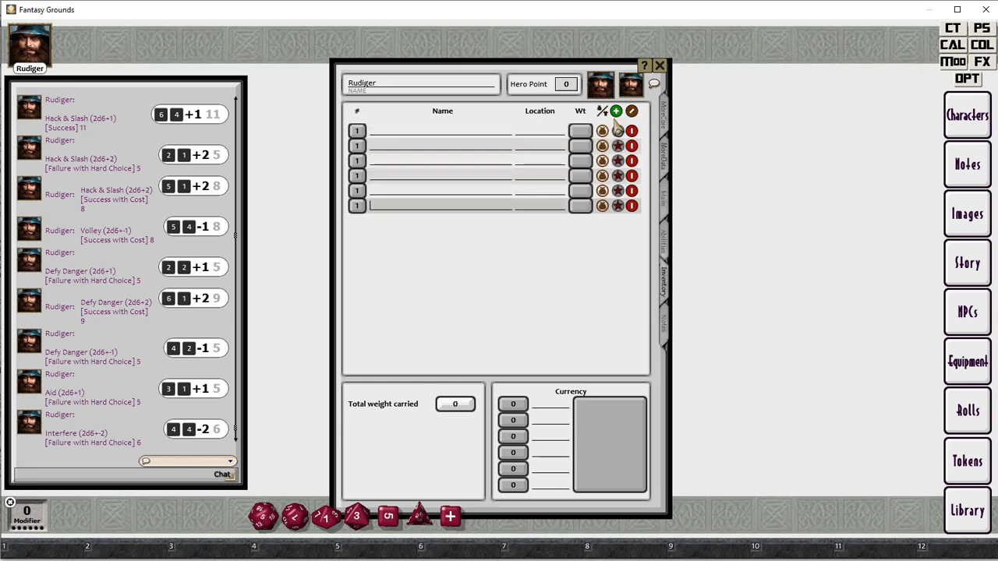
Name the first inventory item "Scale Armor (2 armor, worn, clumsy, 3 weight)".
{"action": "left_click", "coordinate": [418, 134]}
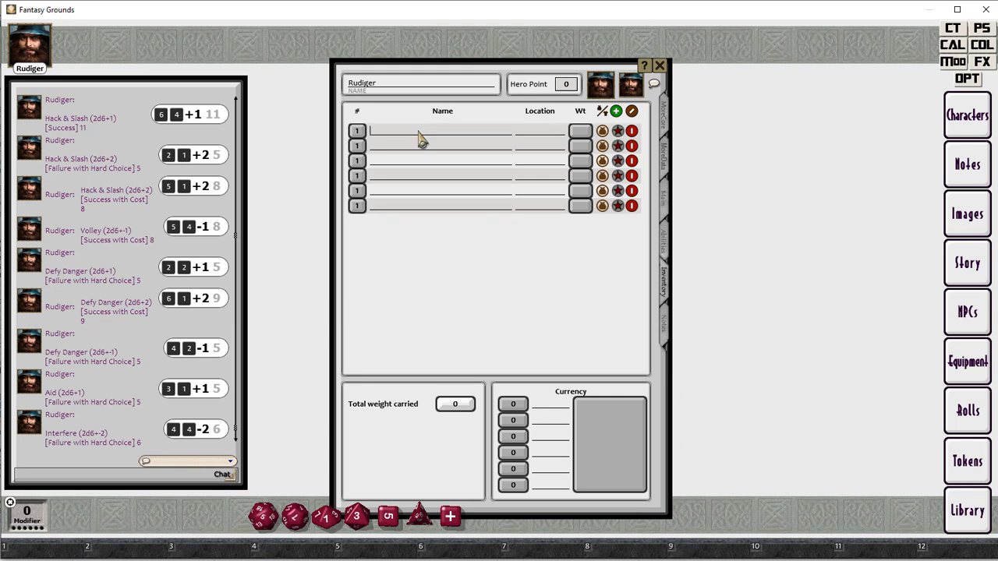
{"action": "type", "text": "Scale Ar"}
{"action": "type", "text": "mor "}
{"action": "type", "text": "("}
{"action": "type", "text": "weight)"}
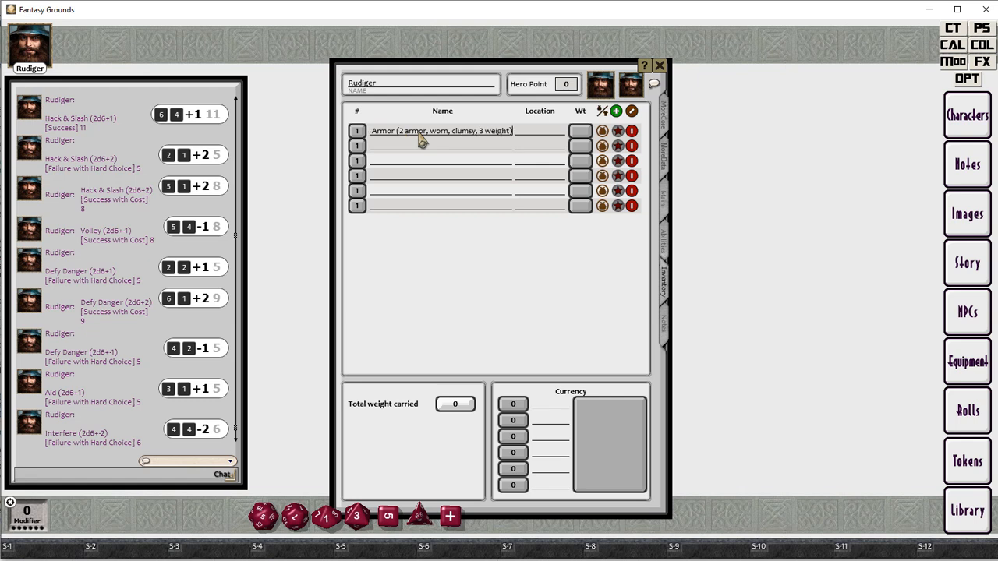
Remove "clumsy" from the Scale Armor's name and set the item's weight to 3.
{"action": "left_click", "coordinate": [481, 135]}
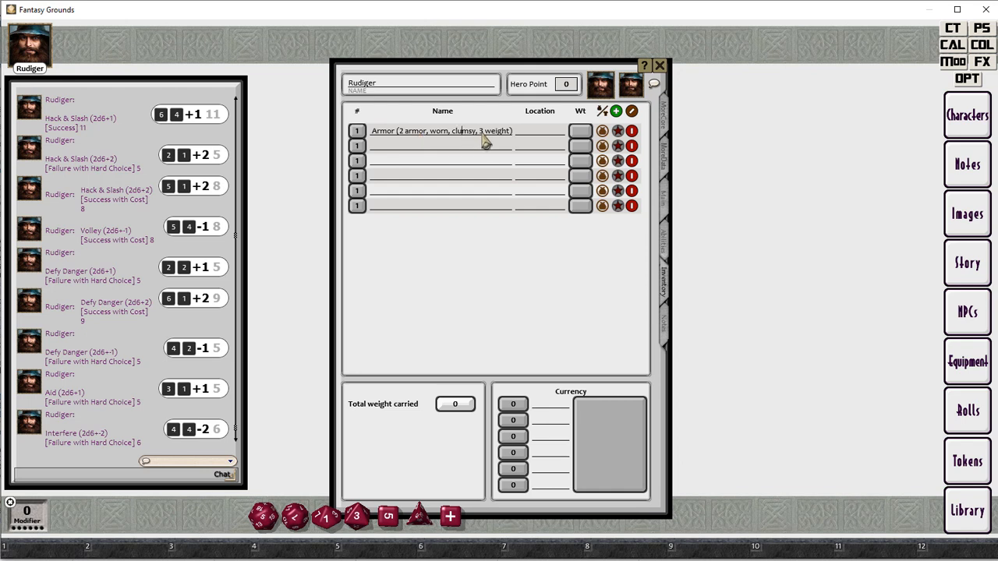
{"action": "key", "text": "BackSpace"}
{"action": "key", "text": "BackSpace"}
{"action": "key", "text": "BackSpace"}
{"action": "key", "text": "Delete"}
{"action": "key", "text": "Delete"}
{"action": "key", "text": "Delete"}
{"action": "key", "text": "Delete"}
{"action": "key", "text": "Delete"}
{"action": "key", "text": "Delete"}
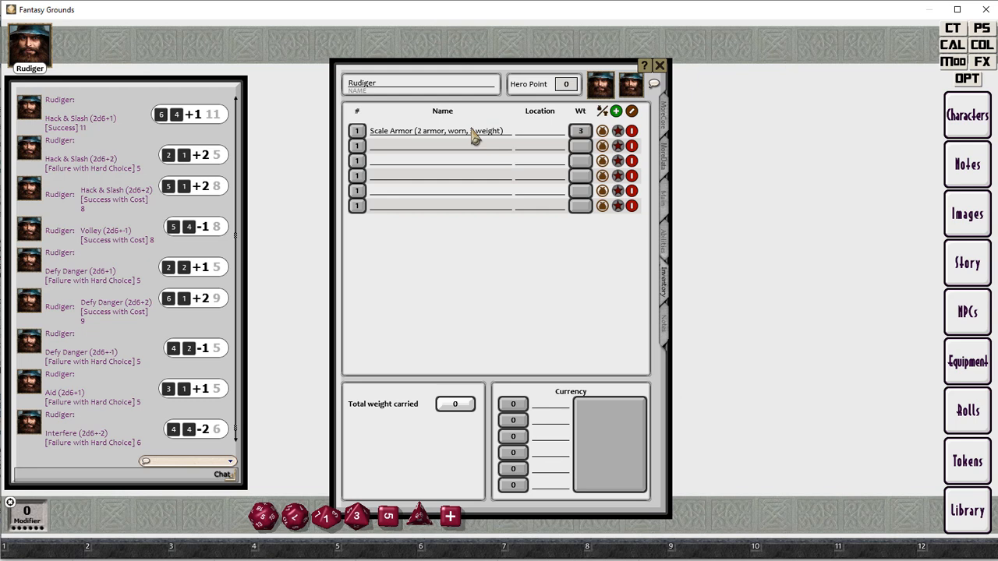
Enter Healing Potion with a quantity of 2 and Antitoxin in the next two blank inventory rows.
{"action": "left_click", "coordinate": [395, 146]}
{"action": "type", "text": "Healing Potion"}
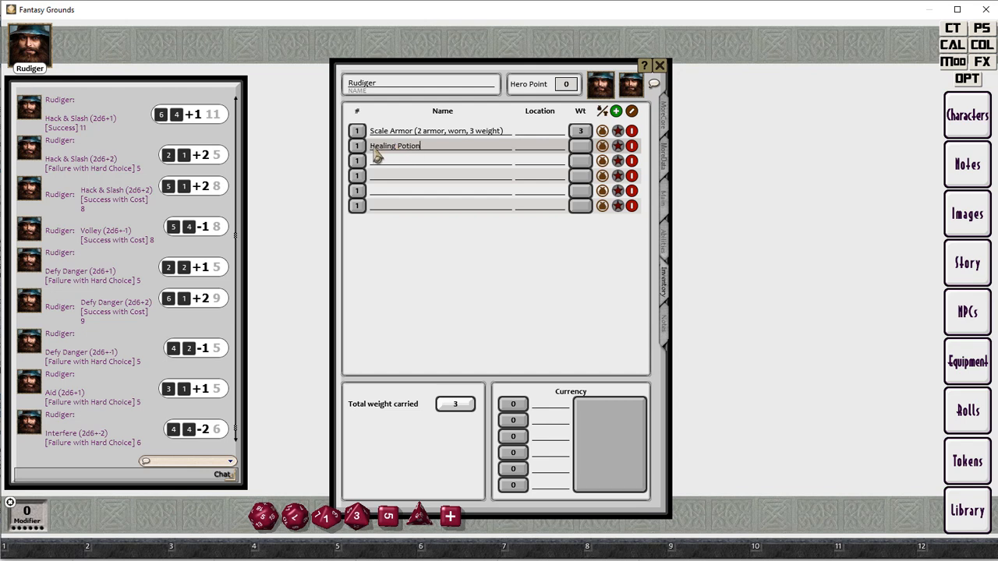
{"action": "left_click", "coordinate": [358, 146]}
{"action": "type", "text": "2"}
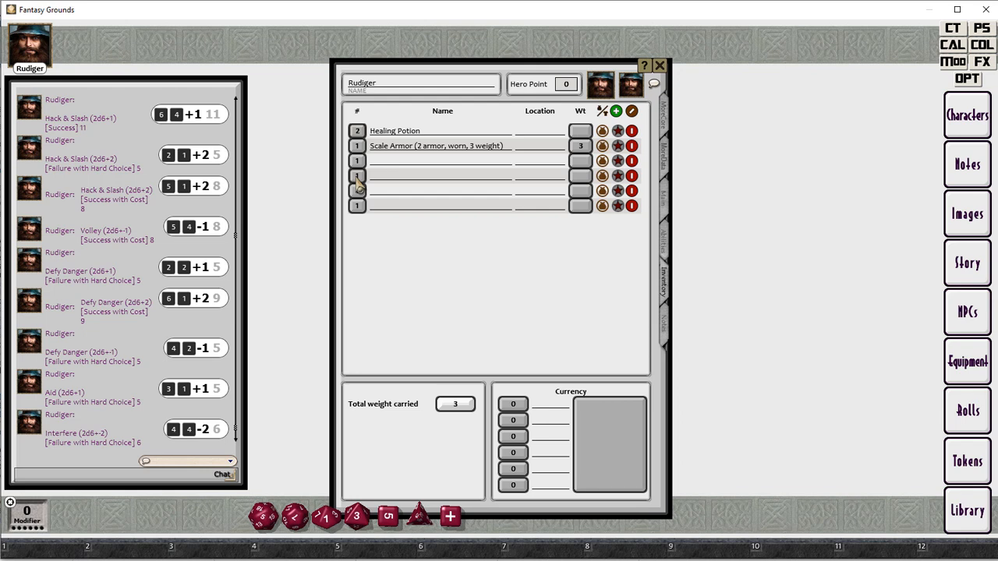
{"action": "left_click", "coordinate": [402, 164]}
{"action": "type", "text": "Antitoxin"}
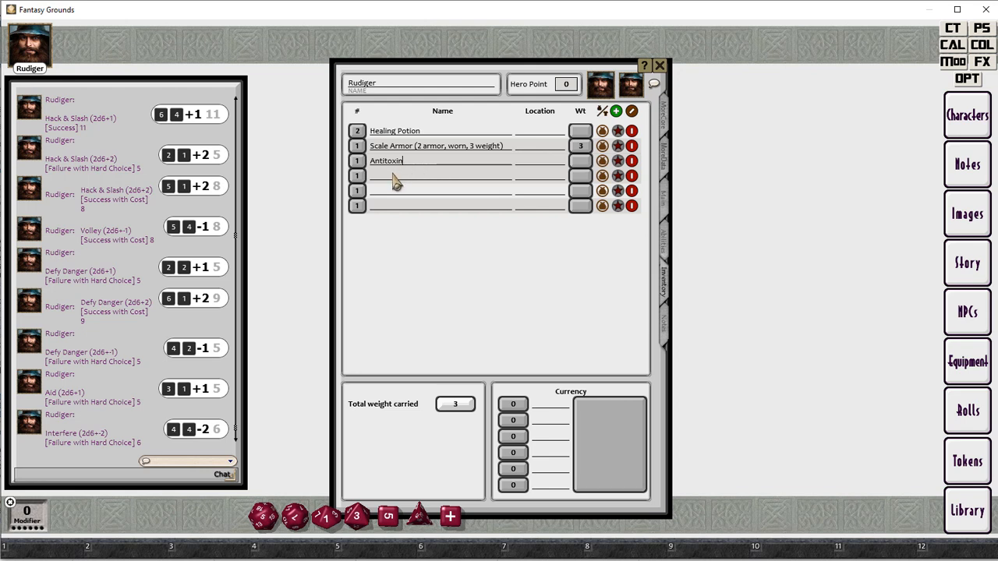
Add Dungeon Rations to the inventory with a quantity of 5 and a weight of 1.
{"action": "left_click", "coordinate": [394, 177]}
{"action": "type", "text": "Du"}
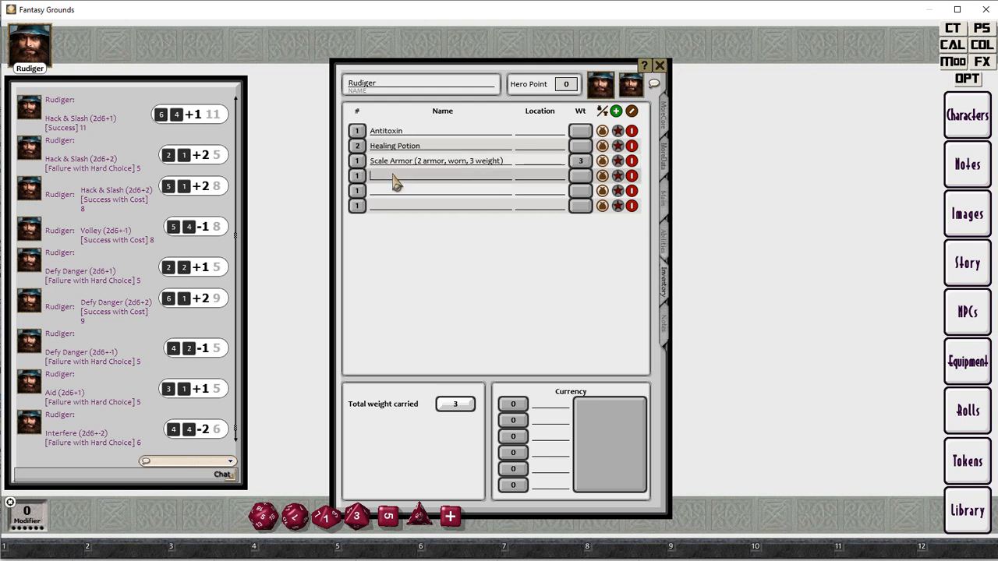
{"action": "type", "text": "ngeon Rations"}
{"action": "left_click", "coordinate": [357, 178]}
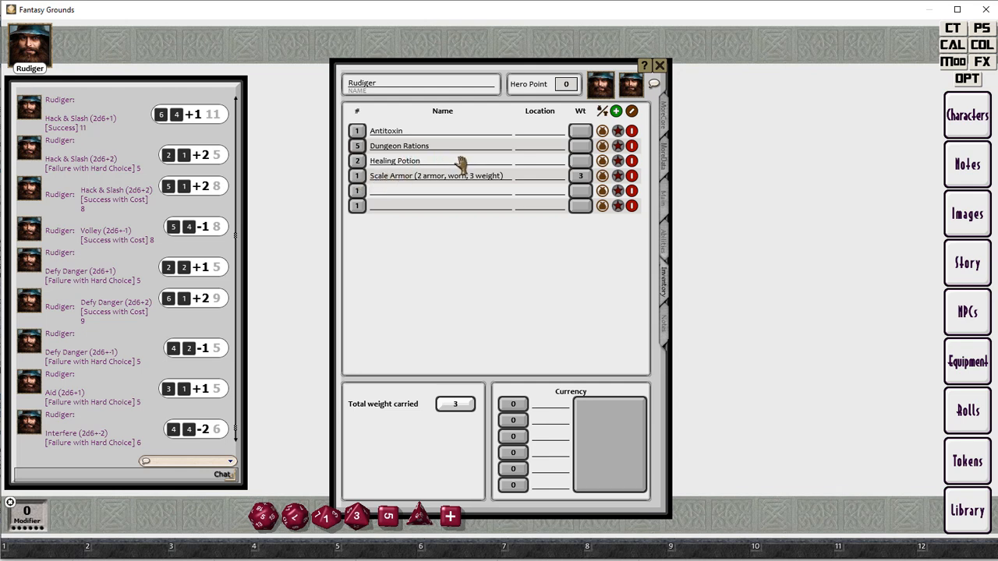
{"action": "left_click", "coordinate": [572, 148]}
{"action": "type", "text": "1"}
Add Poultices & Herbs to the inventory and record 22 Coins as currency.
{"action": "left_click", "coordinate": [391, 193]}
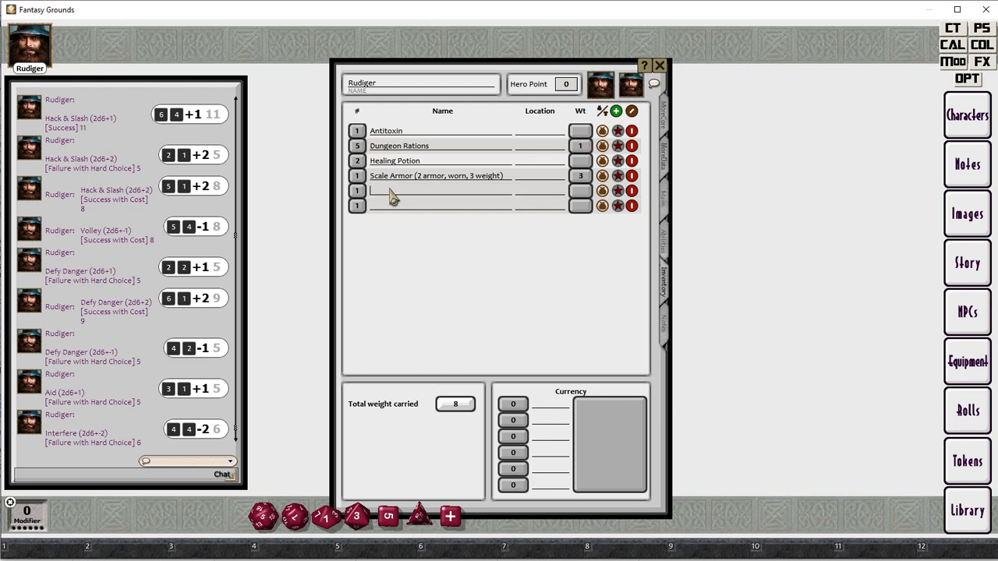
{"action": "type", "text": "Poultices & Herbs"}
{"action": "left_click", "coordinate": [544, 406]}
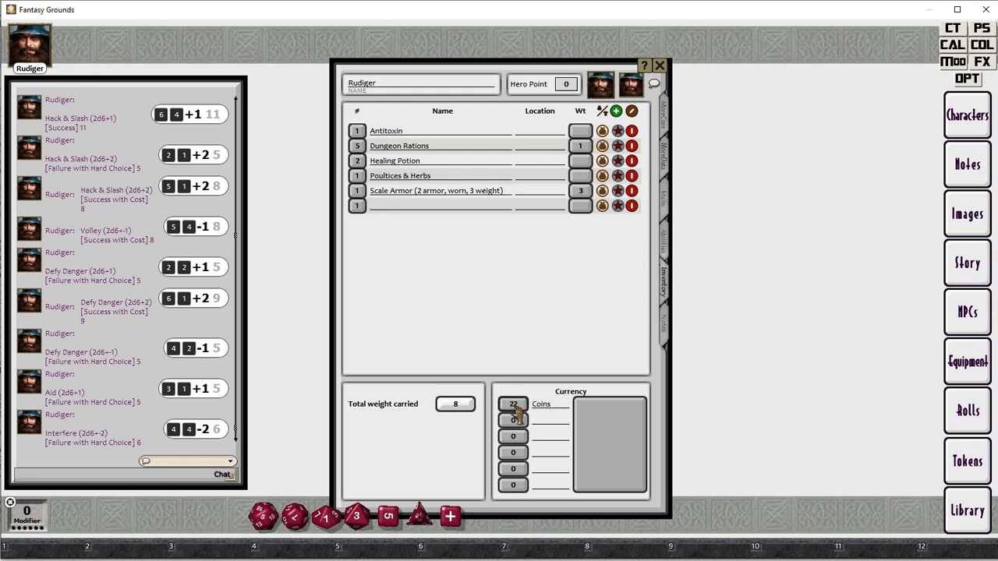
Add Signature Weapon with a weight of 2 to the inventory and set Defence to 2 in the combat stats.
{"action": "left_click", "coordinate": [392, 207]}
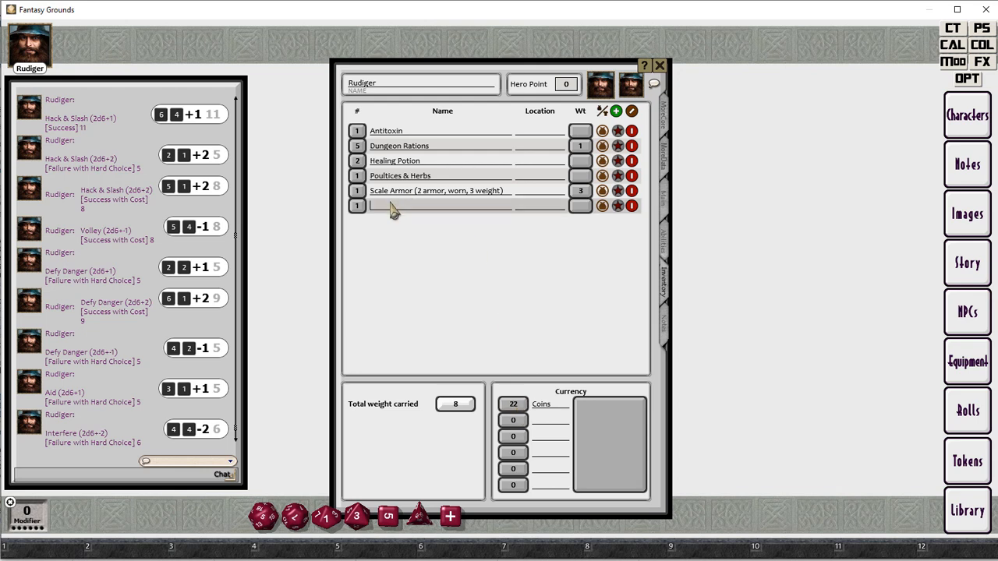
{"action": "type", "text": "Signature Weapon"}
{"action": "left_click", "coordinate": [581, 206]}
{"action": "type", "text": "2"}
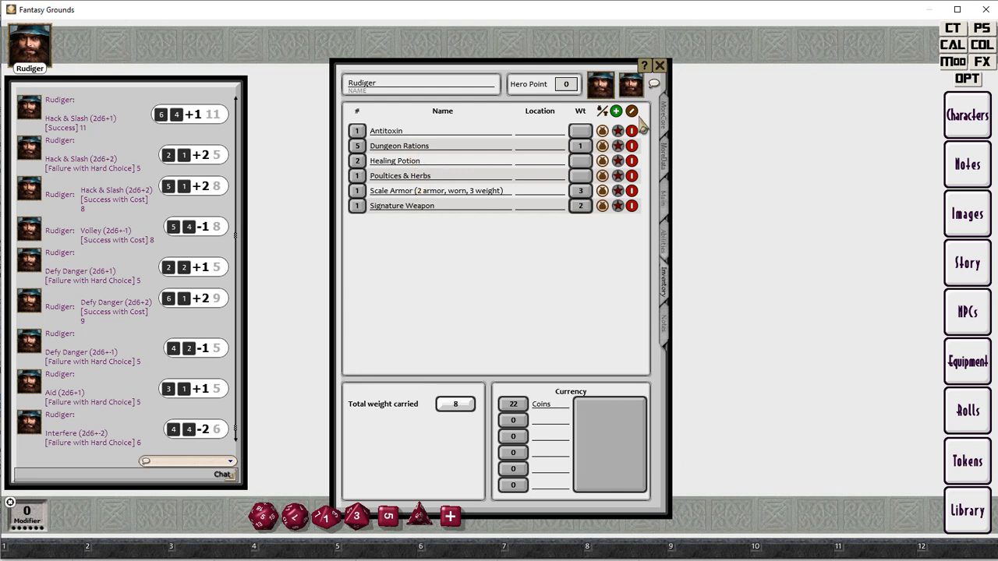
{"action": "left_click", "coordinate": [664, 117]}
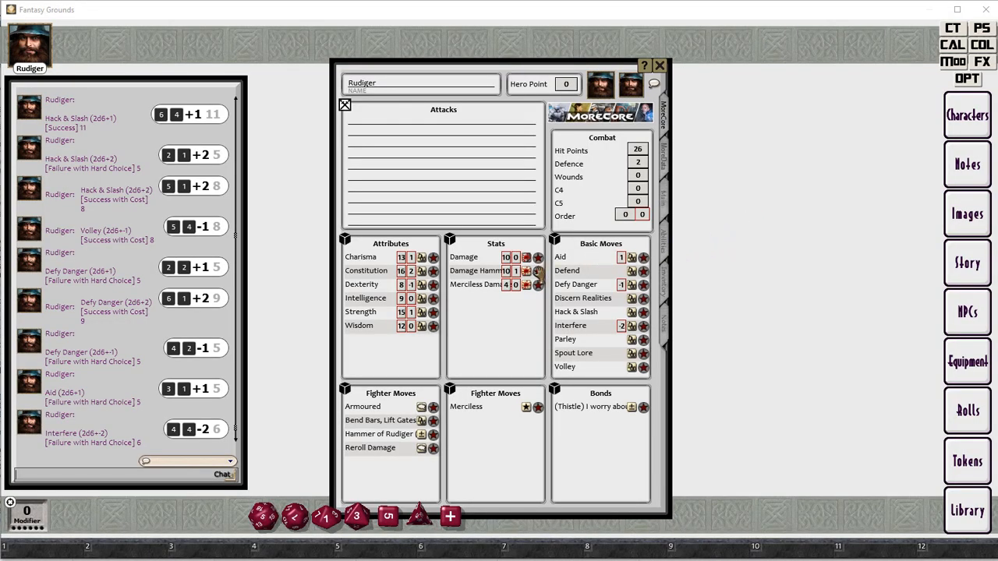
Unlock the hammer's damage roll, change its param formula to /damagedr 1d(p1)+(p2), and lock it again.
{"action": "left_click", "coordinate": [538, 271]}
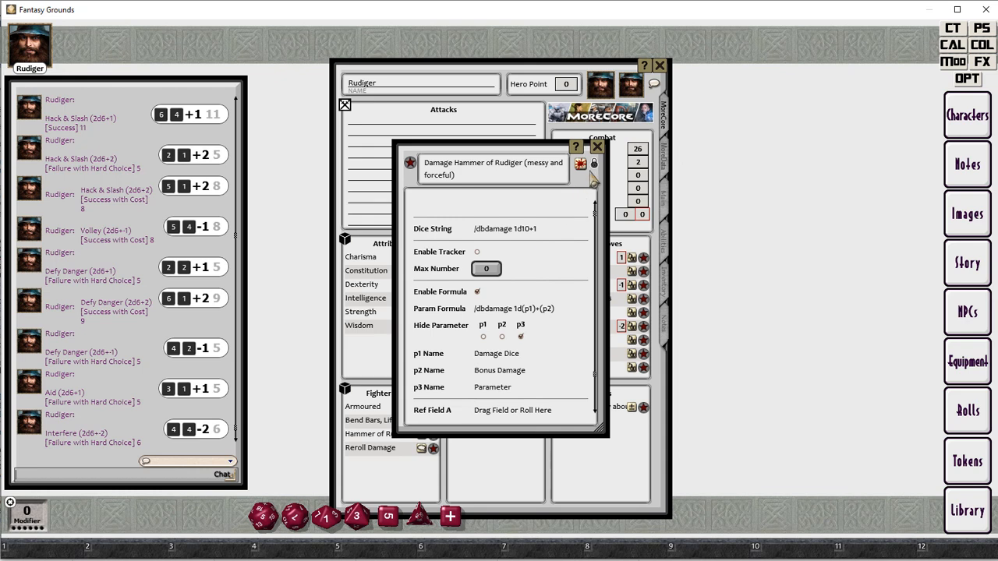
{"action": "left_click", "coordinate": [595, 167]}
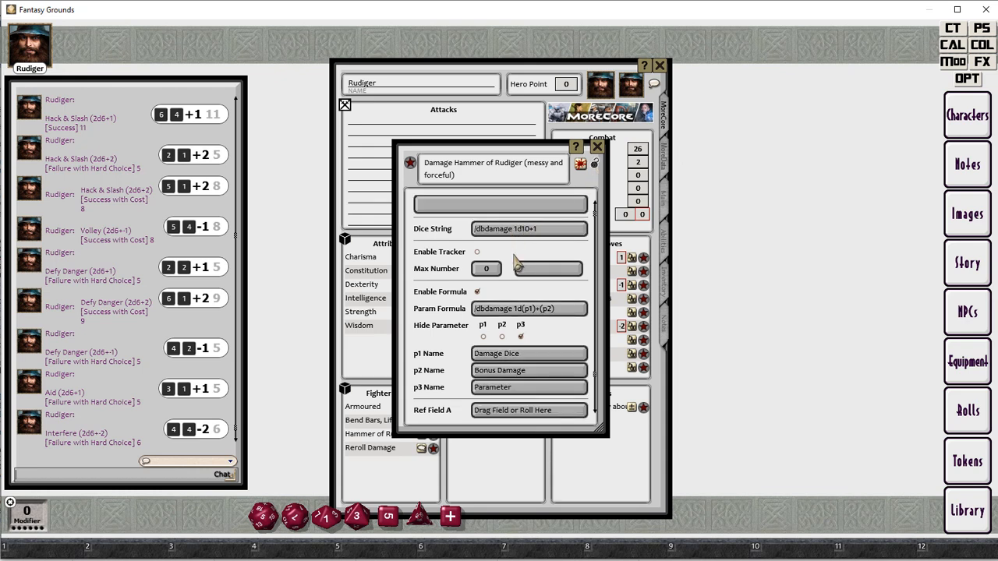
{"action": "left_click_drag", "start_coordinate": [514, 308], "coordinate": [482, 315]}
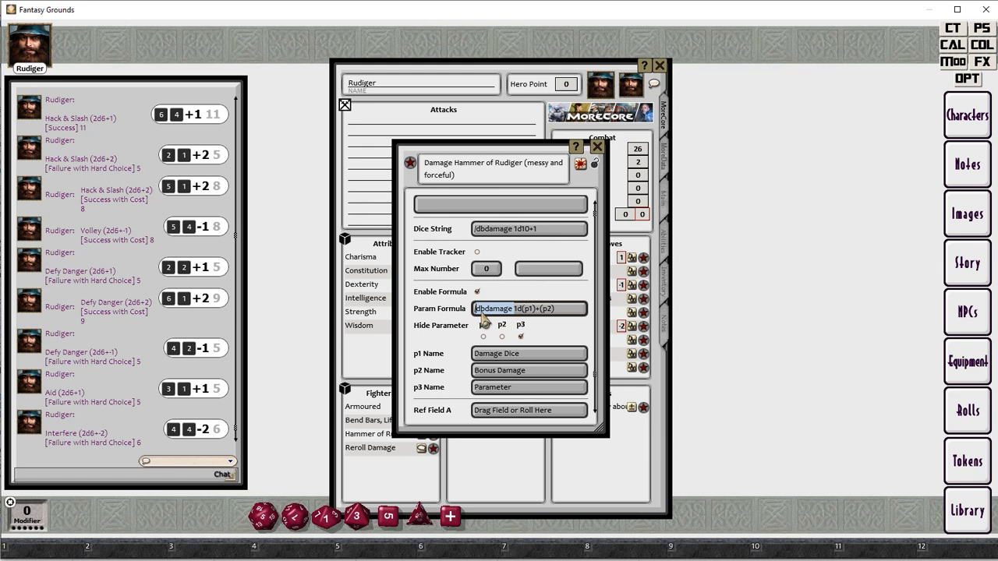
{"action": "type", "text": "damag"}
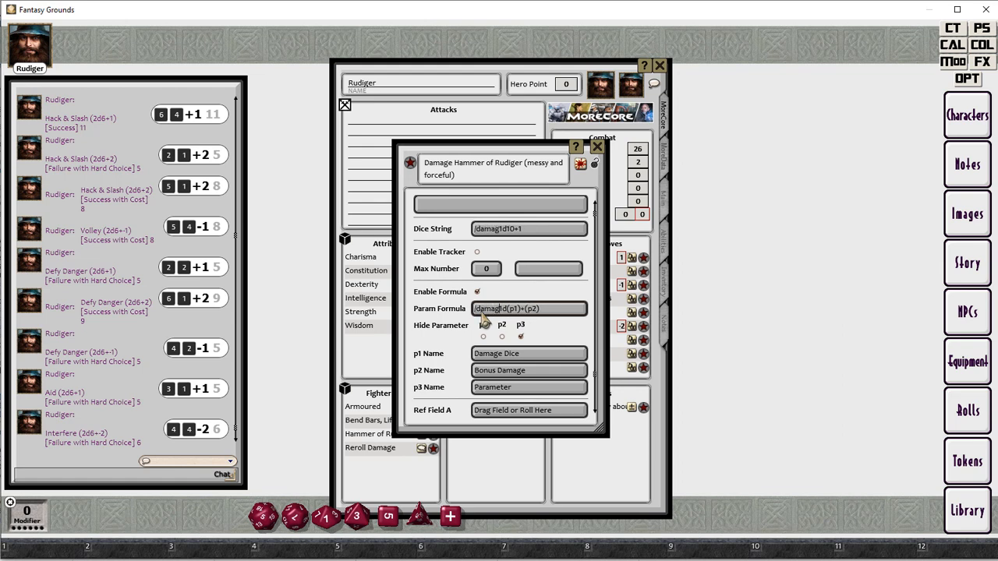
{"action": "type", "text": "edr"}
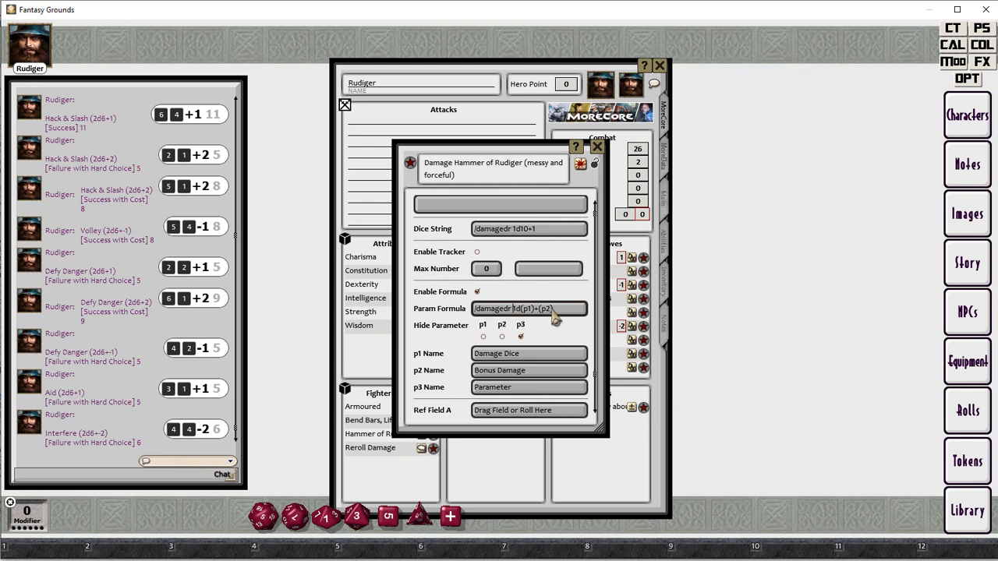
{"action": "left_click", "coordinate": [557, 231]}
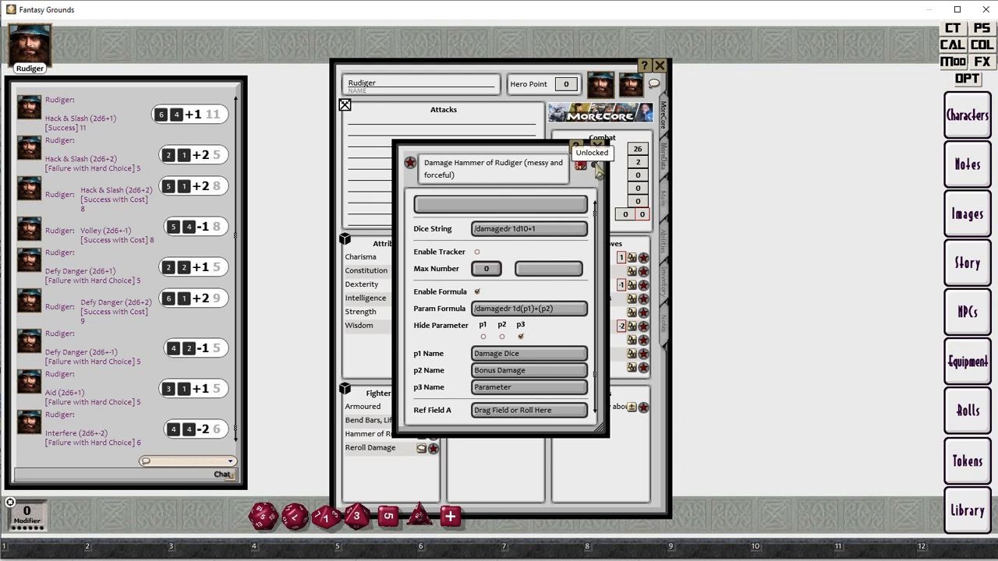
{"action": "left_click", "coordinate": [598, 171]}
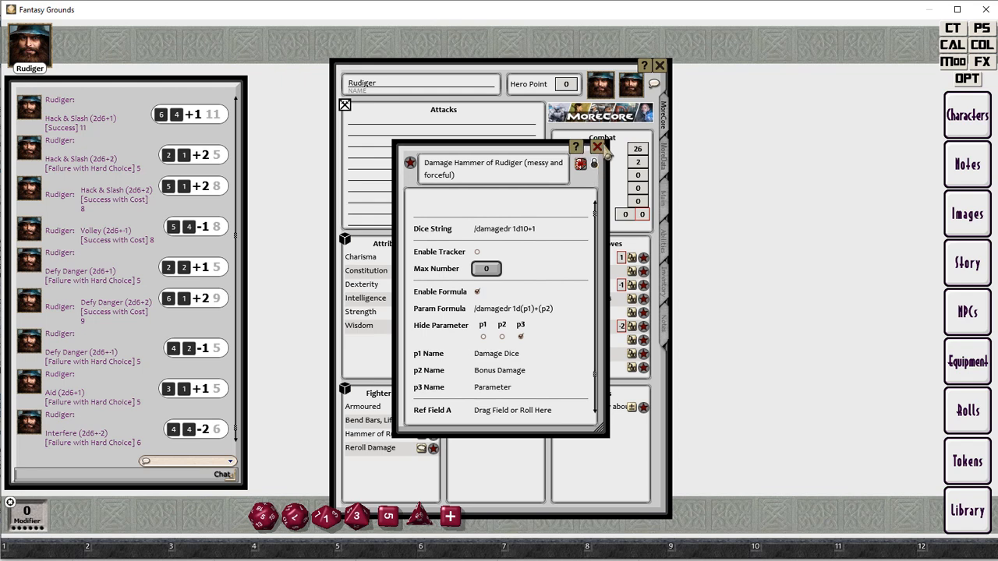
{"action": "left_click", "coordinate": [597, 148]}
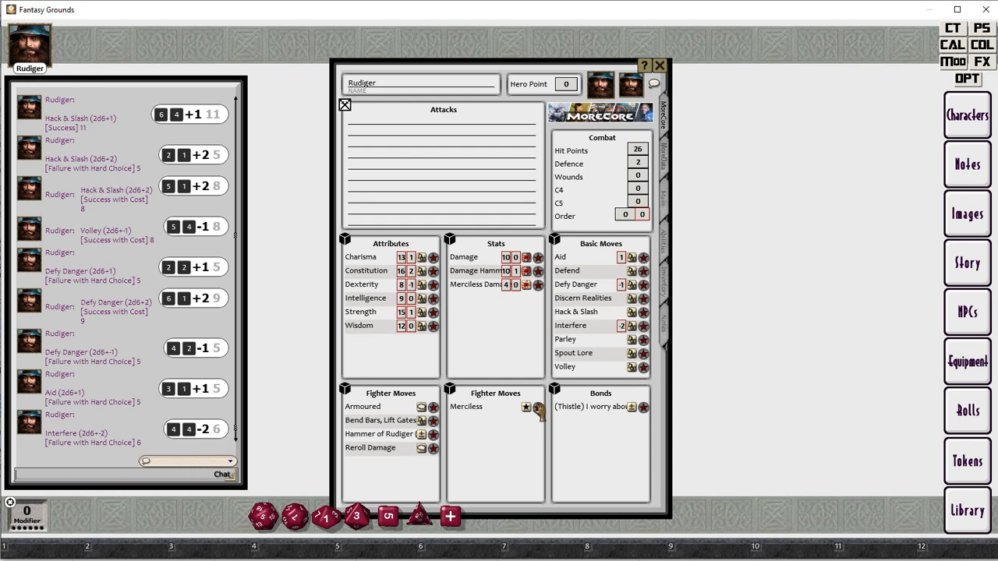
Review the descriptions of the Merciless and Hack & Slash moves for their extra damage dice.
{"action": "left_click", "coordinate": [538, 410]}
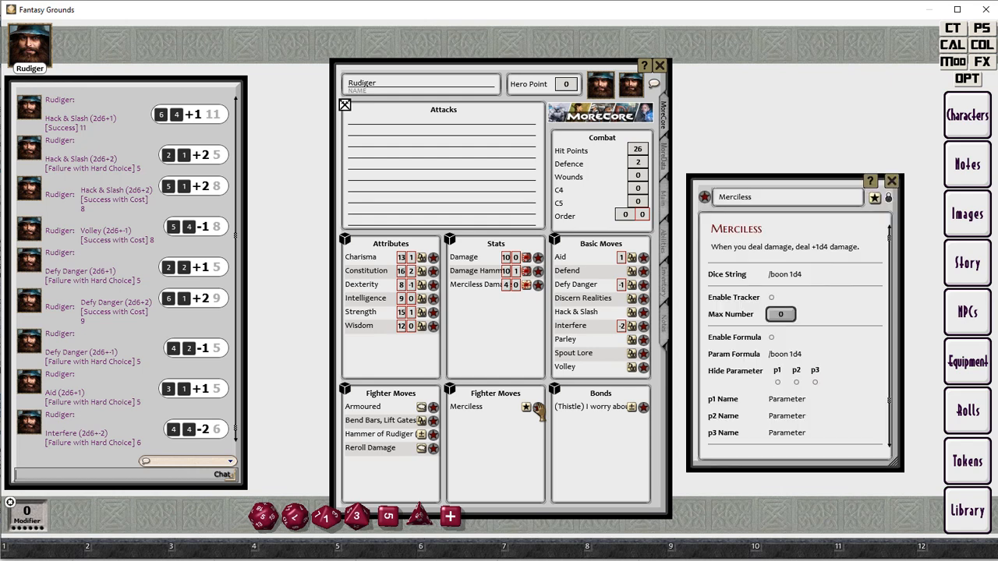
{"action": "left_click", "coordinate": [893, 181]}
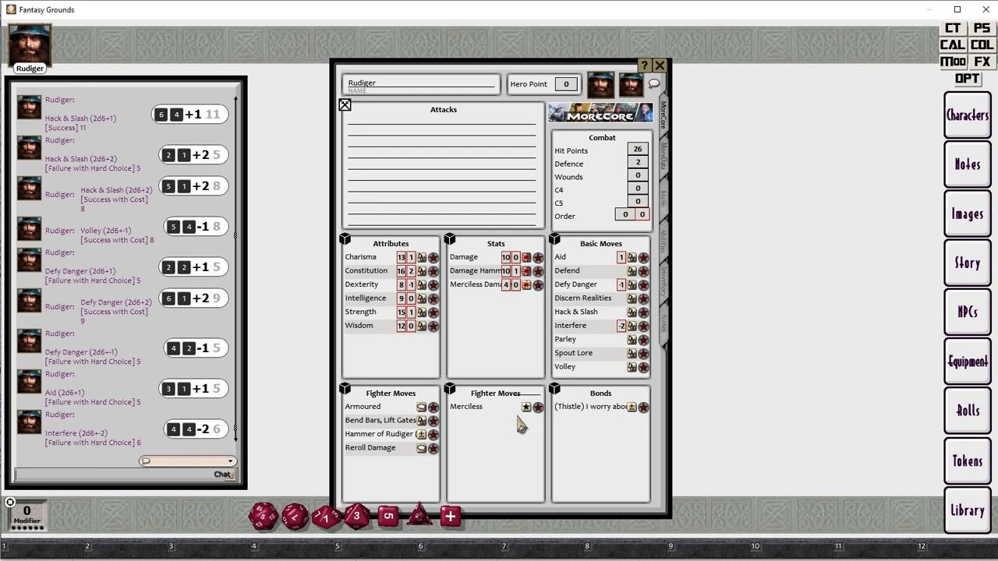
{"action": "left_click", "coordinate": [641, 313]}
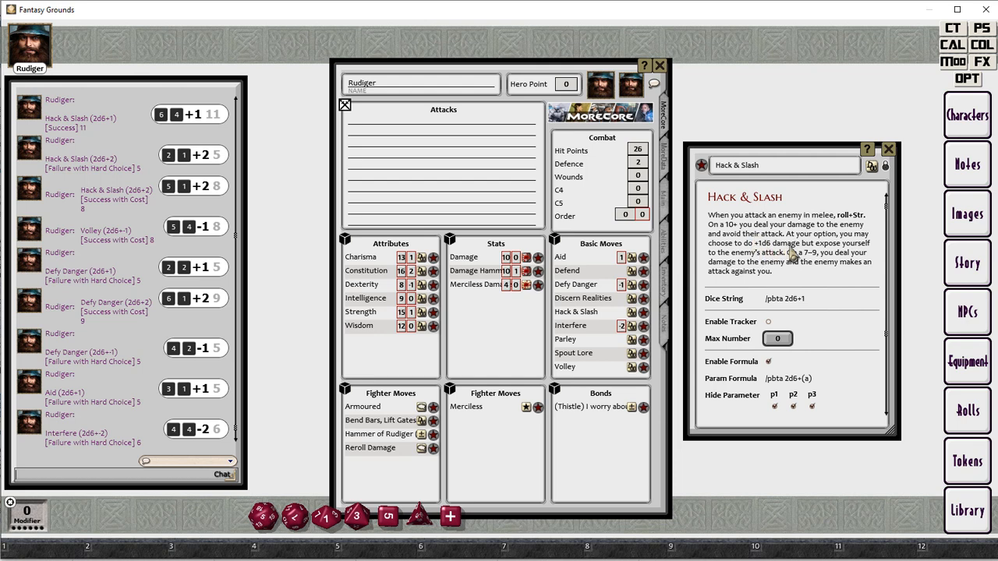
{"action": "left_click", "coordinate": [888, 149]}
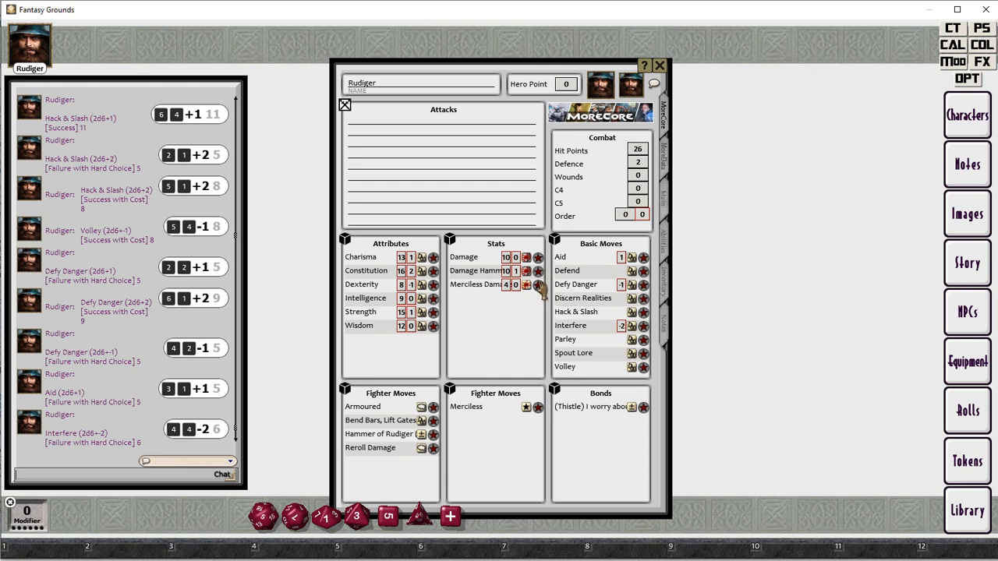
Duplicate the Merciless Damage roll as a locked roll named Bonus Damage and set its damage dice to 6.
{"action": "left_click_drag", "start_coordinate": [538, 286], "coordinate": [532, 305]}
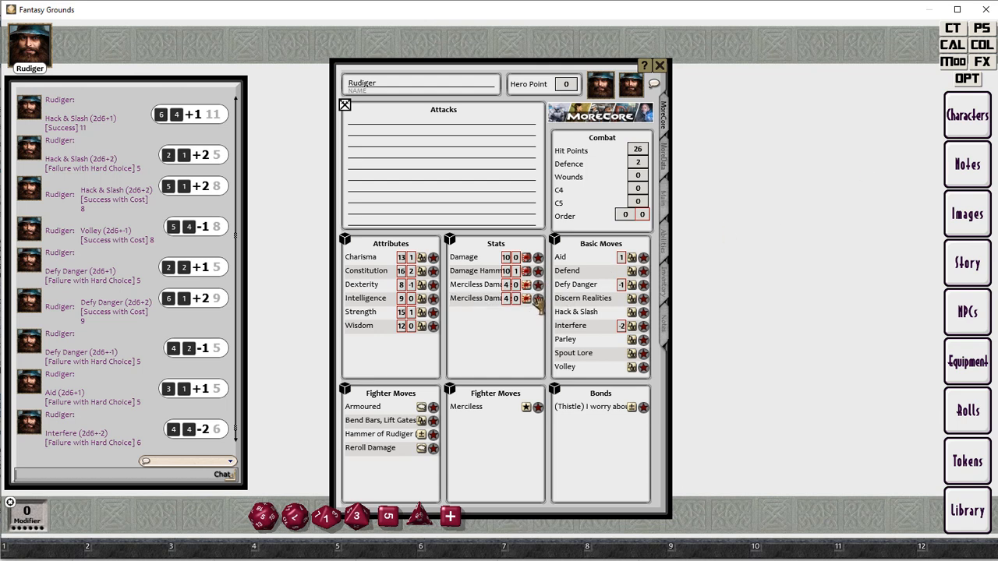
{"action": "left_click", "coordinate": [537, 300]}
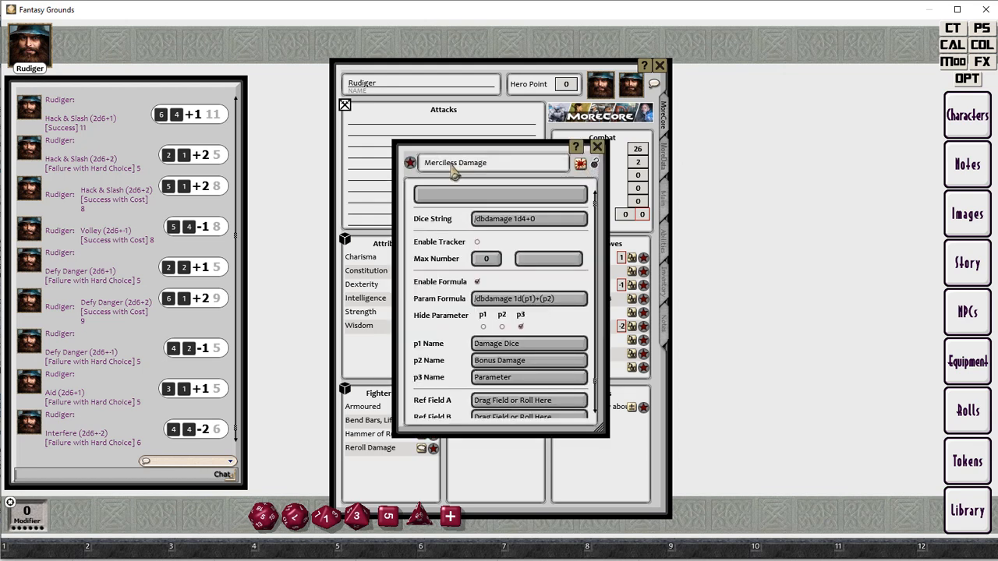
{"action": "left_click_drag", "start_coordinate": [458, 165], "coordinate": [423, 167]}
{"action": "key", "text": "BackSpace"}
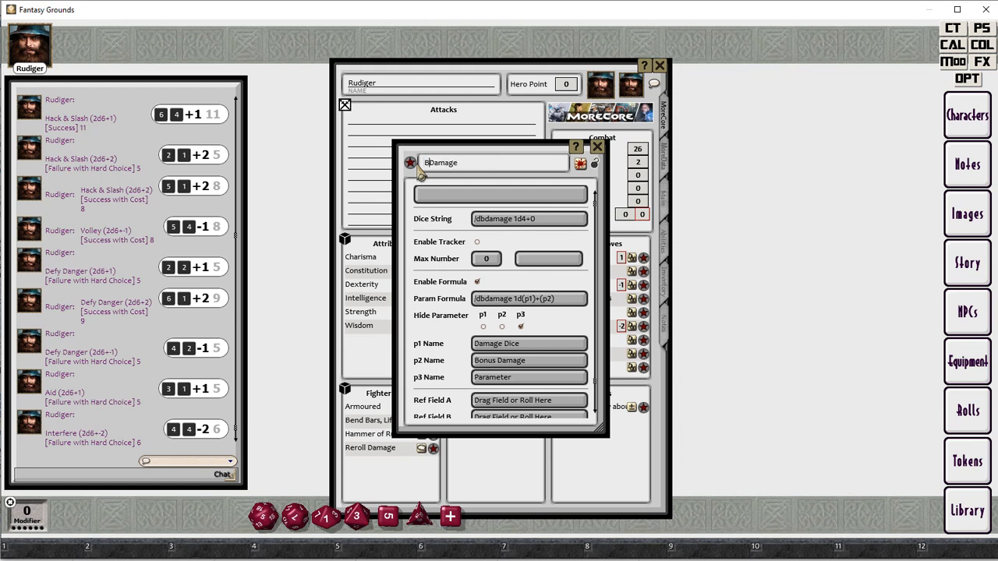
{"action": "type", "text": "Bonus"}
{"action": "key", "text": "Tab"}
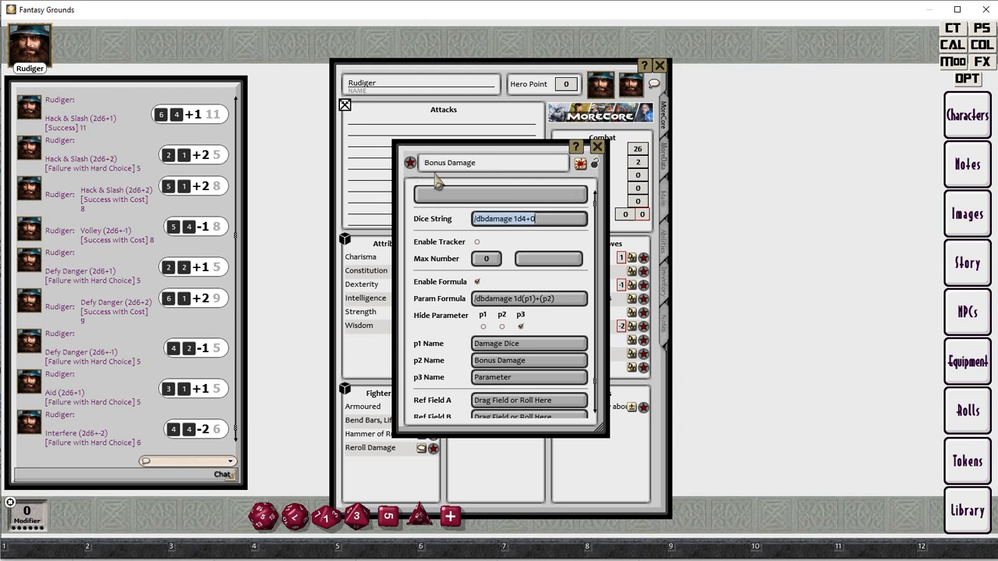
{"action": "left_click", "coordinate": [595, 164]}
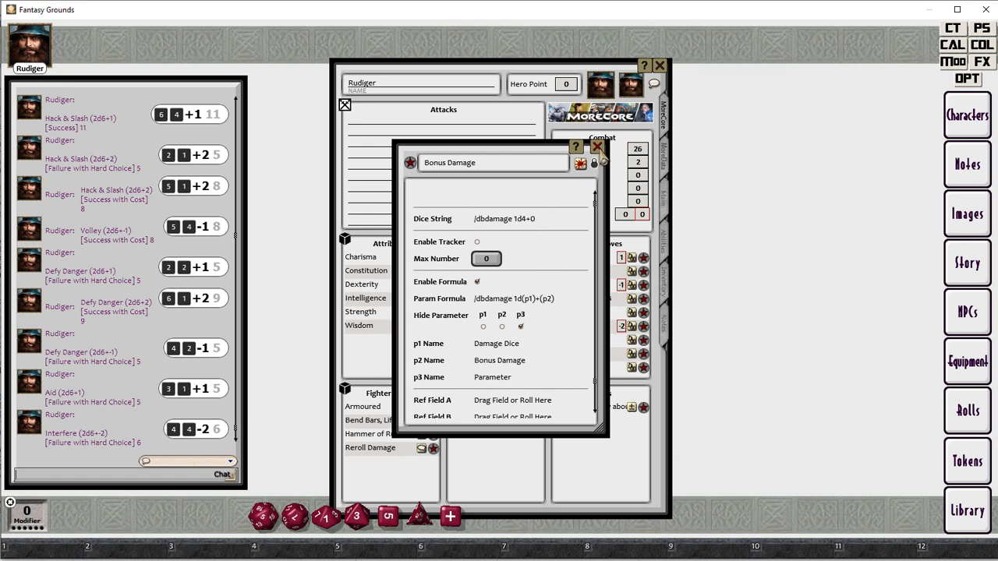
{"action": "left_click", "coordinate": [597, 147]}
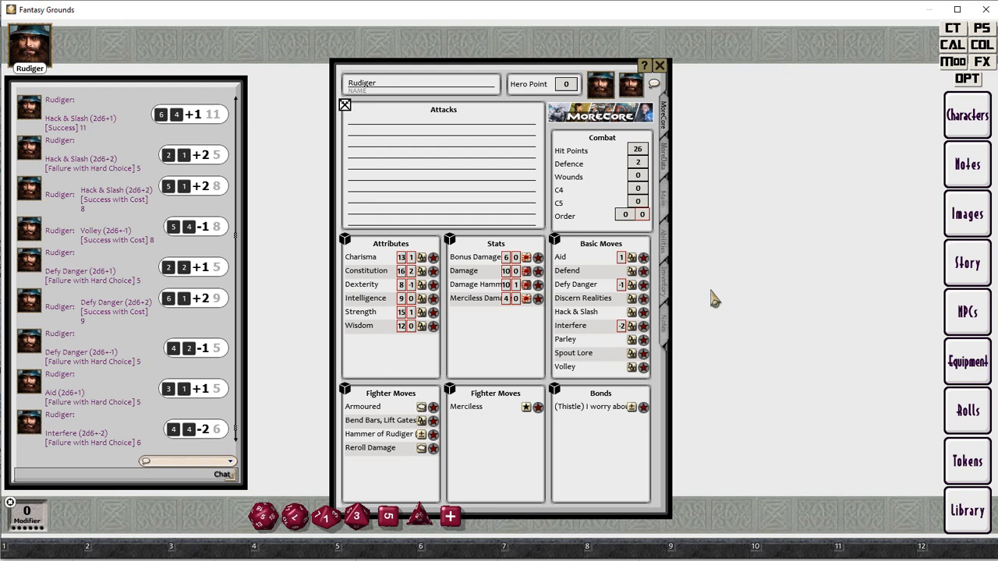
Open the combat tracker and arrange it side by side with the character sheet so both are fully visible.
{"action": "left_click", "coordinate": [954, 30]}
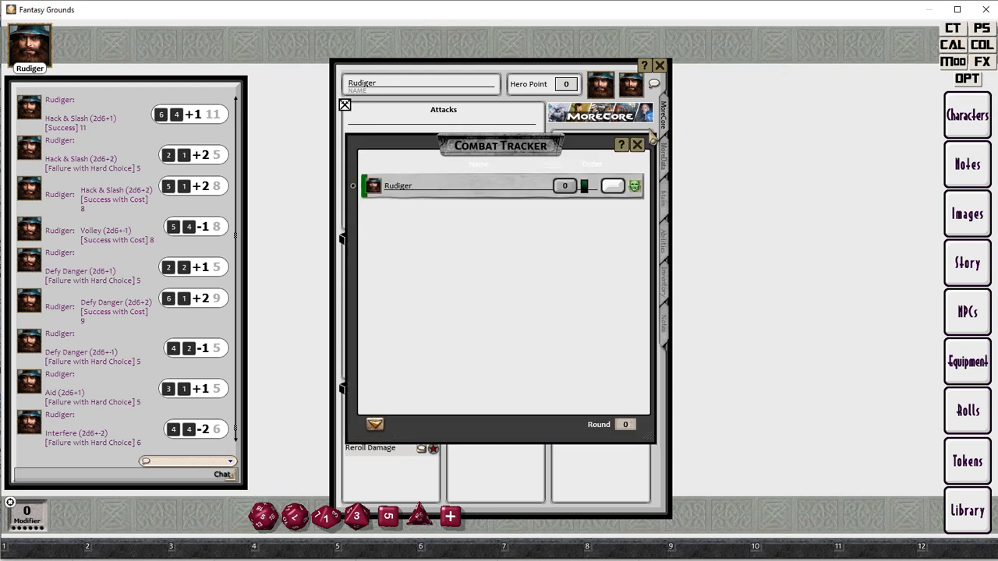
{"action": "left_click_drag", "start_coordinate": [515, 152], "coordinate": [788, 82]}
{"action": "left_click_drag", "start_coordinate": [527, 72], "coordinate": [452, 45]}
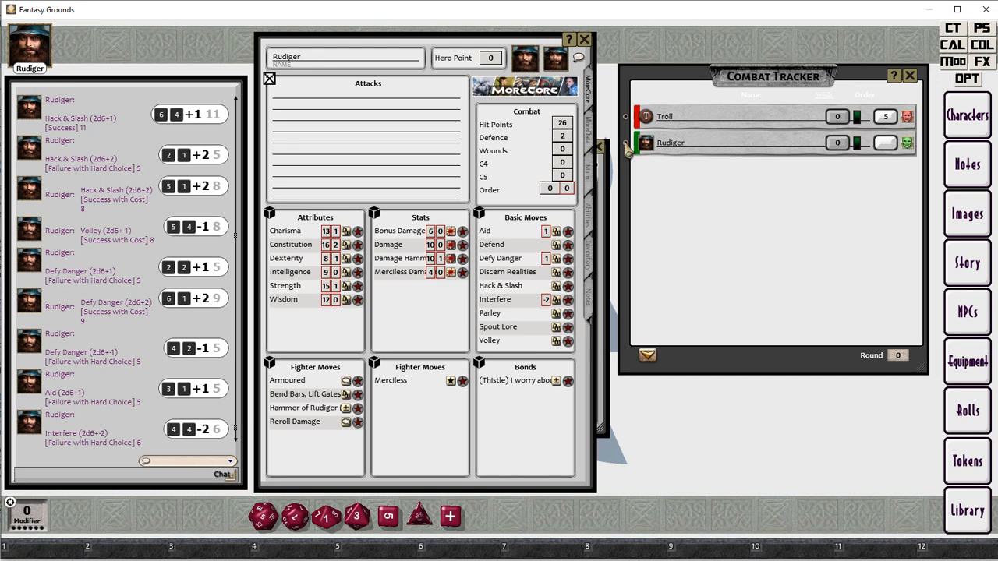
Roll the fighter's Hack & Slash move and target the Troll with the fighter in the combat tracker.
{"action": "left_click", "coordinate": [558, 290]}
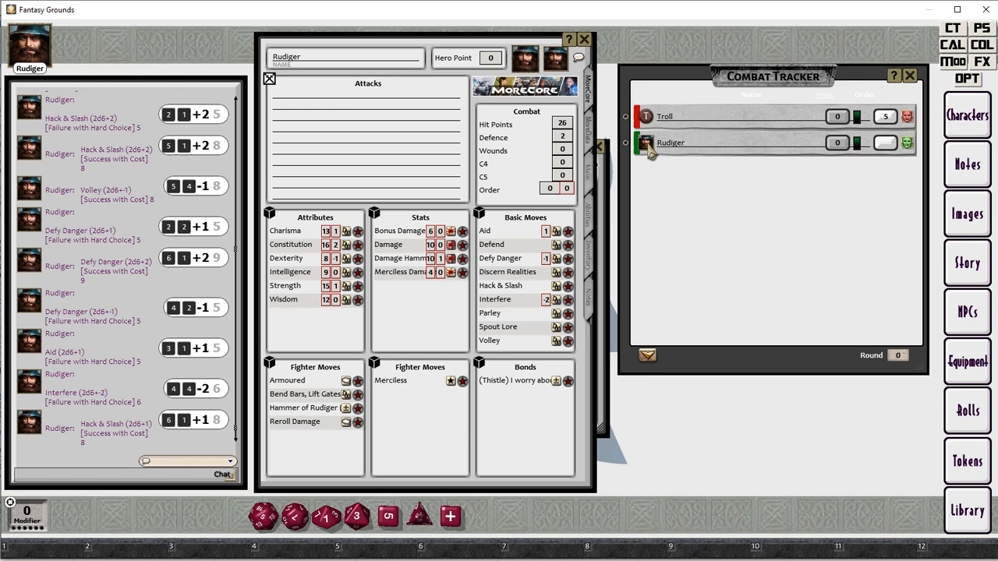
{"action": "left_click_drag", "start_coordinate": [651, 148], "coordinate": [647, 126]}
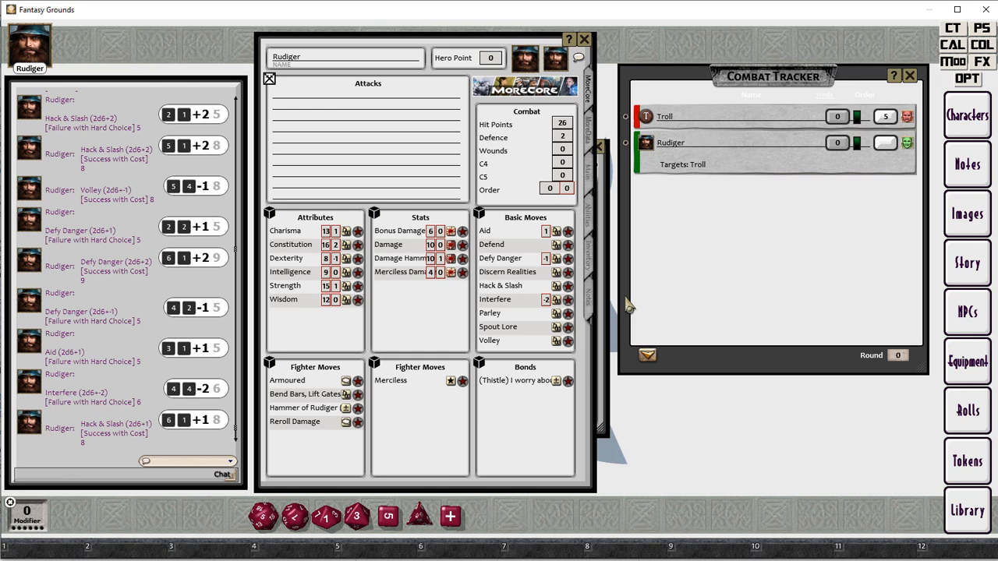
Roll the hammer damage, the Merciless Damage and the basic Damage against the targeted Troll.
{"action": "double_click", "coordinate": [451, 261]}
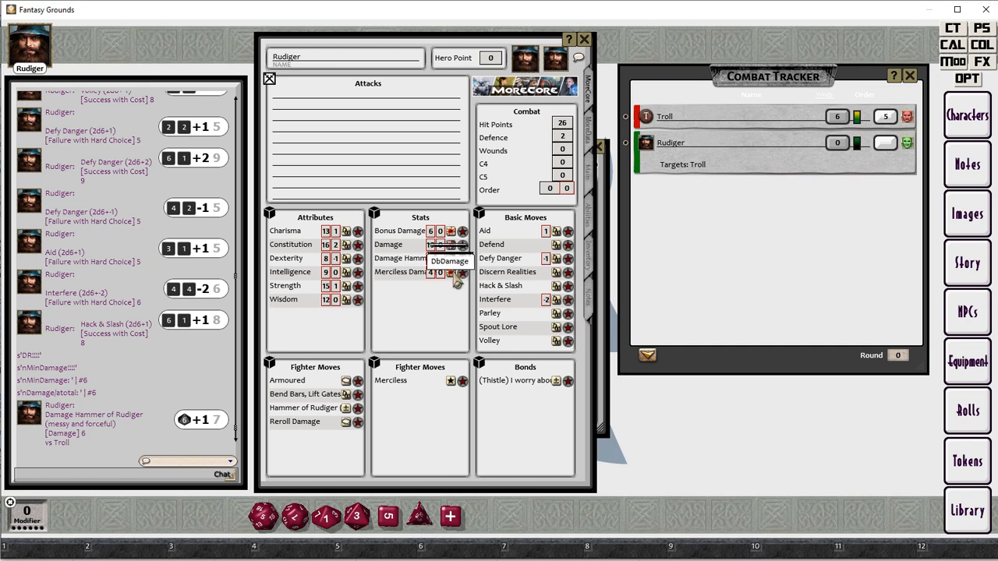
{"action": "double_click", "coordinate": [454, 282]}
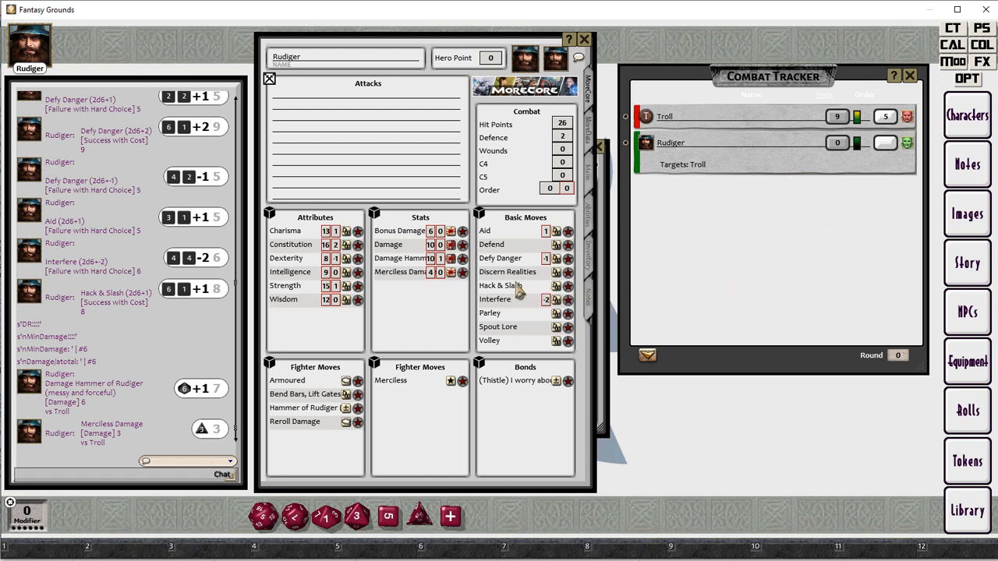
{"action": "double_click", "coordinate": [452, 244]}
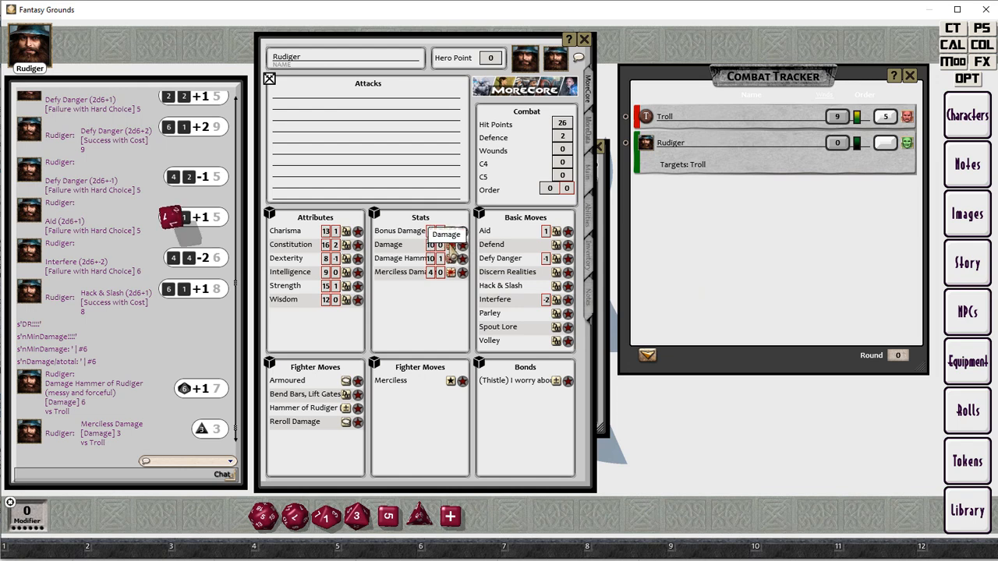